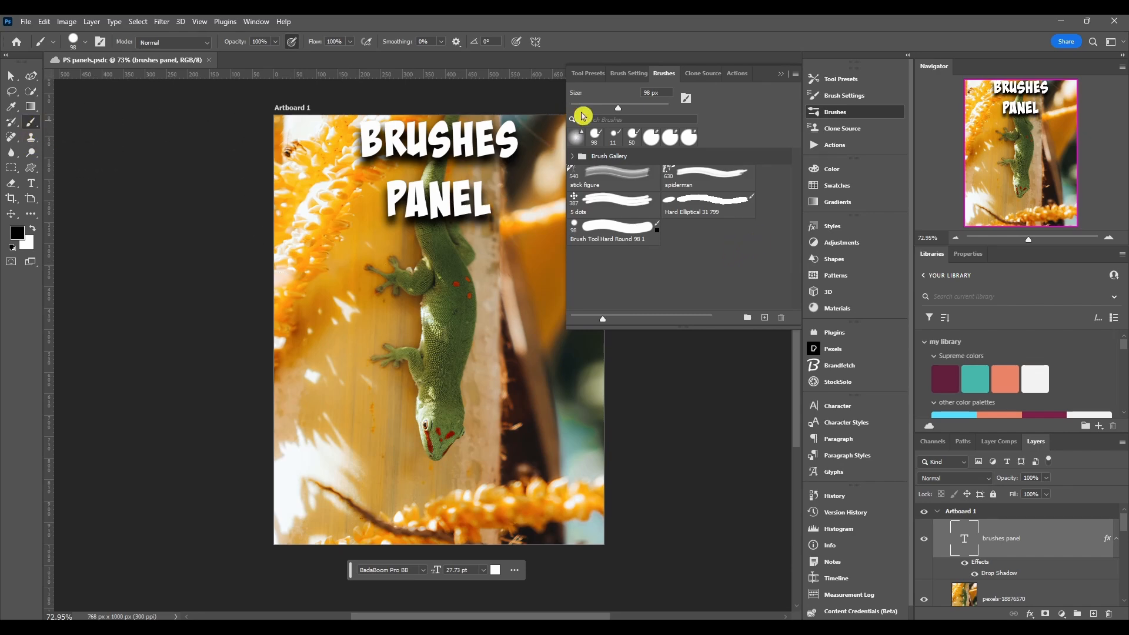
- Set the brush size to 156 px, check the Brush Settings, and return to the Brushes presets
mouse_move(618, 108)
mouse_down()
mouse_move(607, 110)
mouse_move(677, 117)
mouse_move(633, 111)
mouse_up()
click(691, 104)
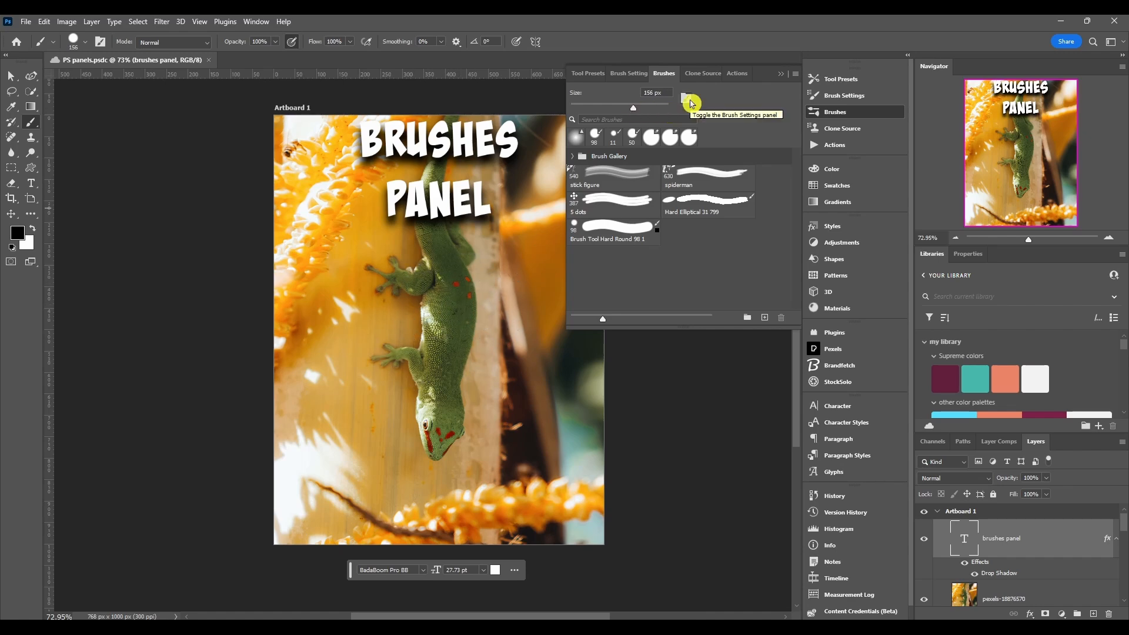
click(691, 103)
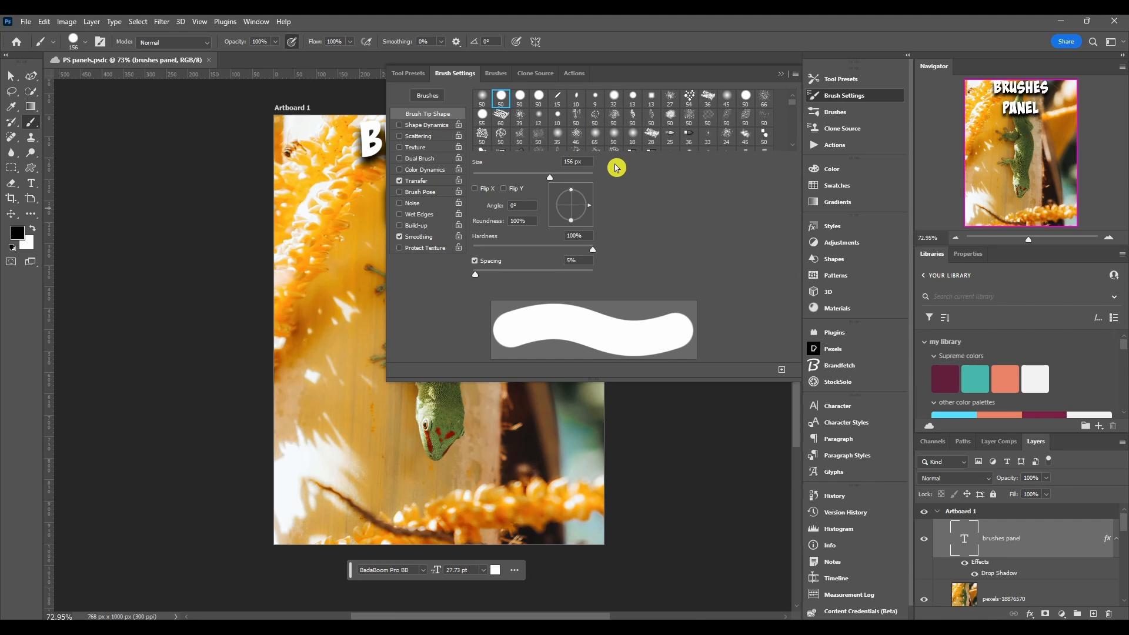
click(852, 112)
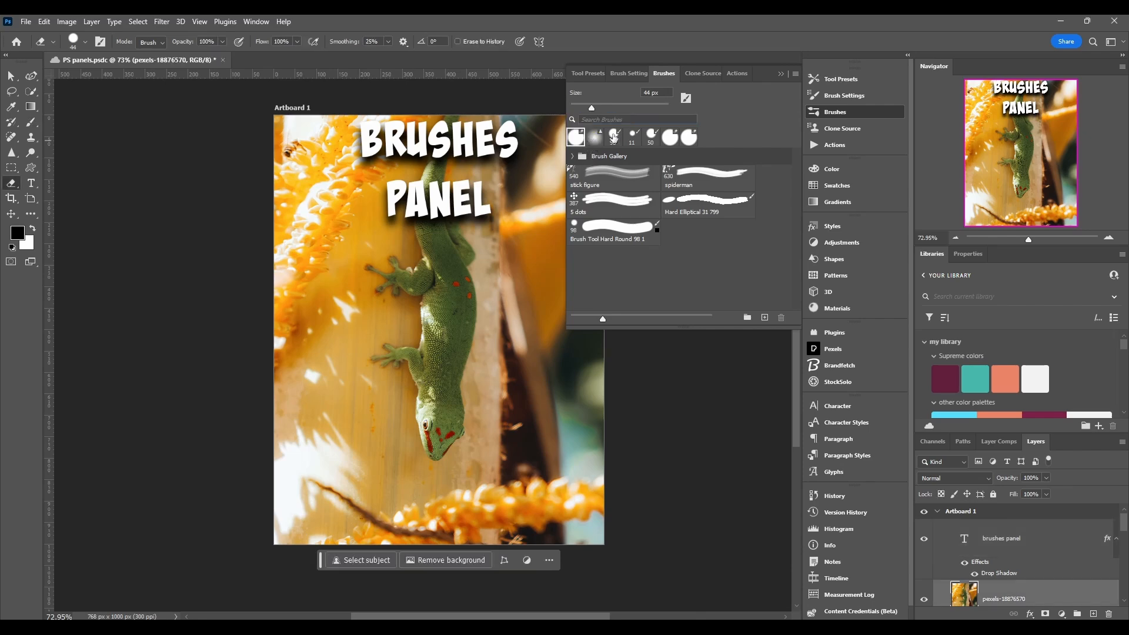
- Try recently used brushes, painting a black 50 px stroke beside the gecko's front leg, and undo the test strokes
click(615, 138)
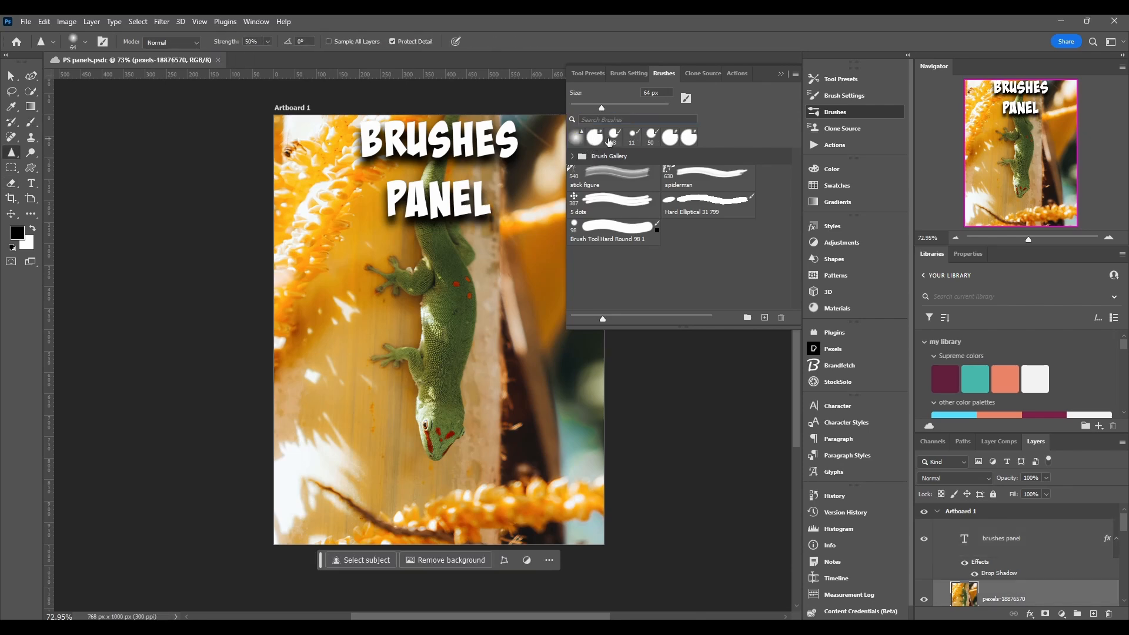
click(651, 137)
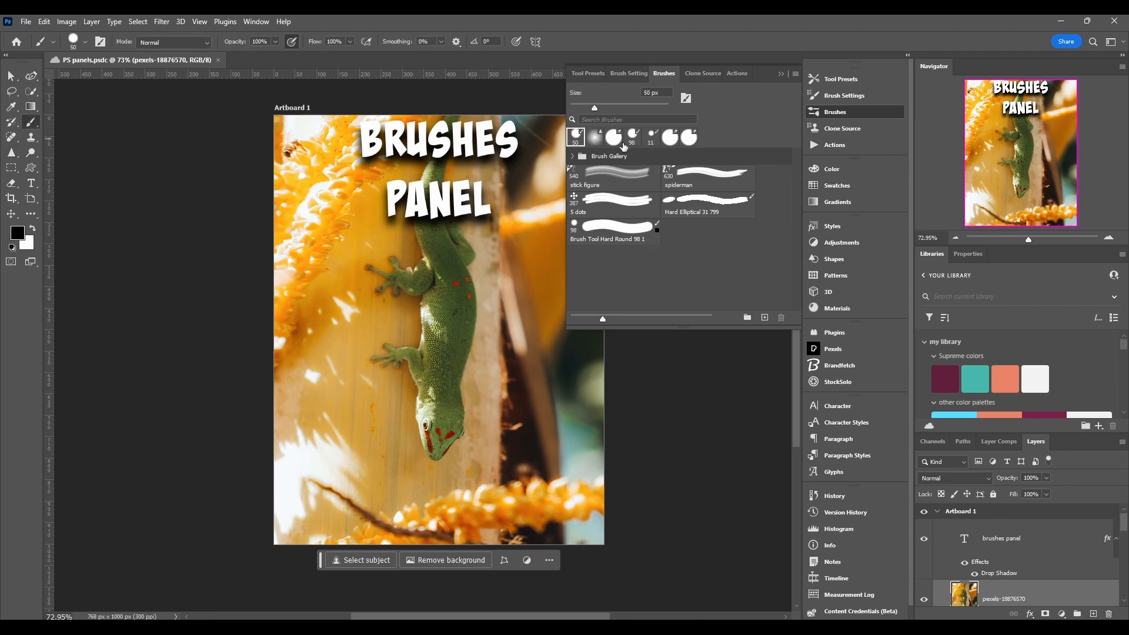
mouse_move(415, 246)
mouse_down()
mouse_move(370, 277)
mouse_move(412, 281)
mouse_up()
click(595, 139)
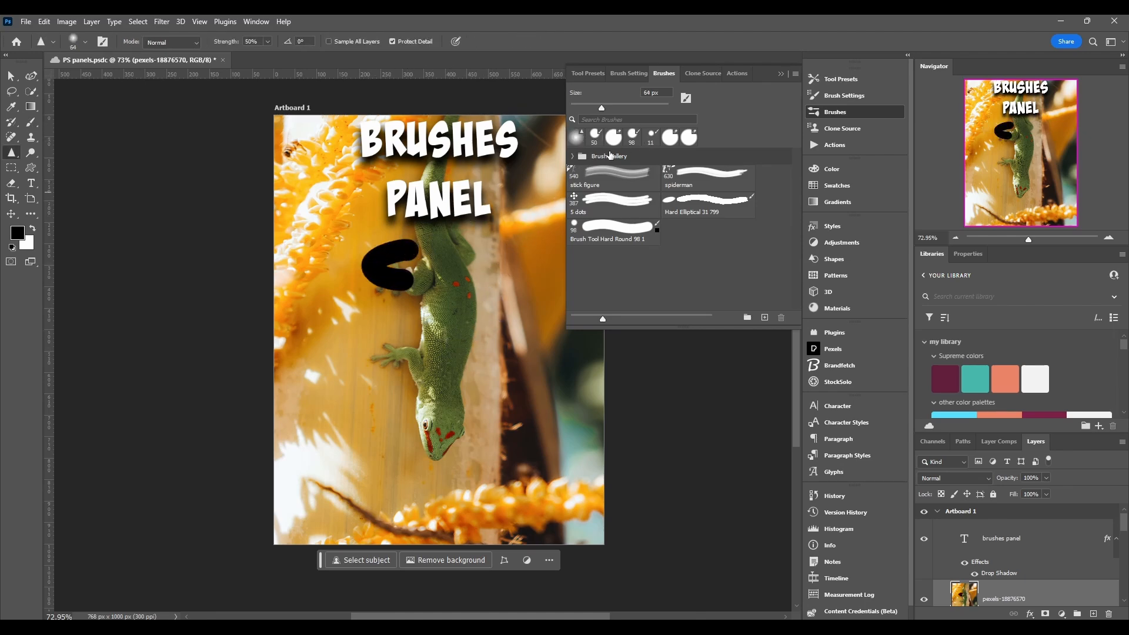
key(e)
drag(542, 222, 534, 273)
key(ctrl+z)
key(ctrl+z)
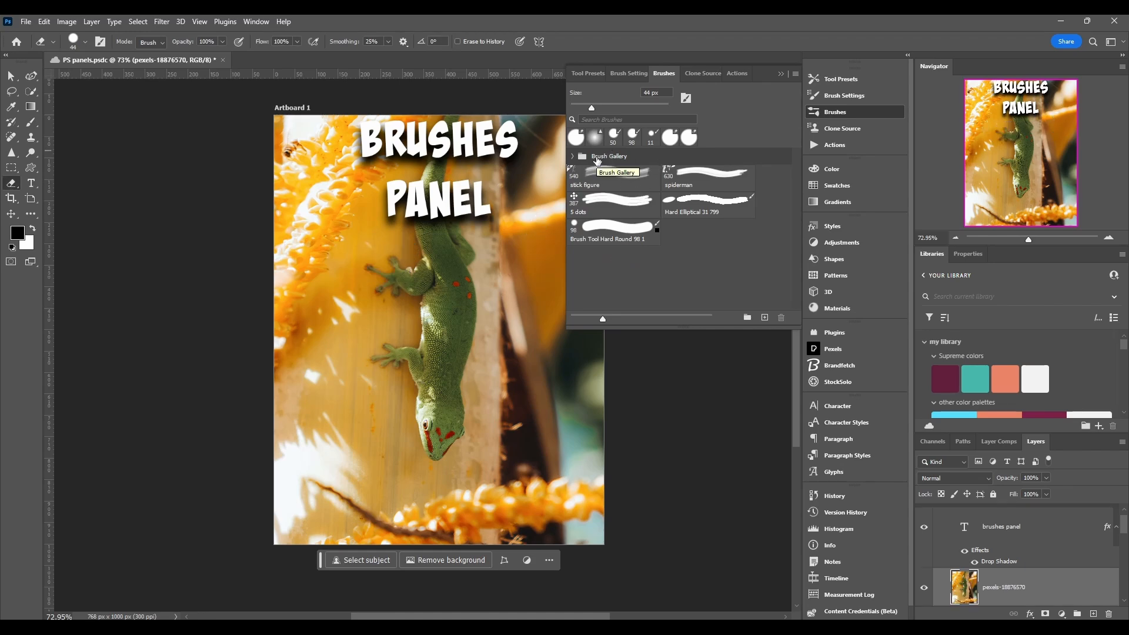
- Expand the Brush Gallery and examine its round, calligraphy, marker and drop shadow presets
click(573, 157)
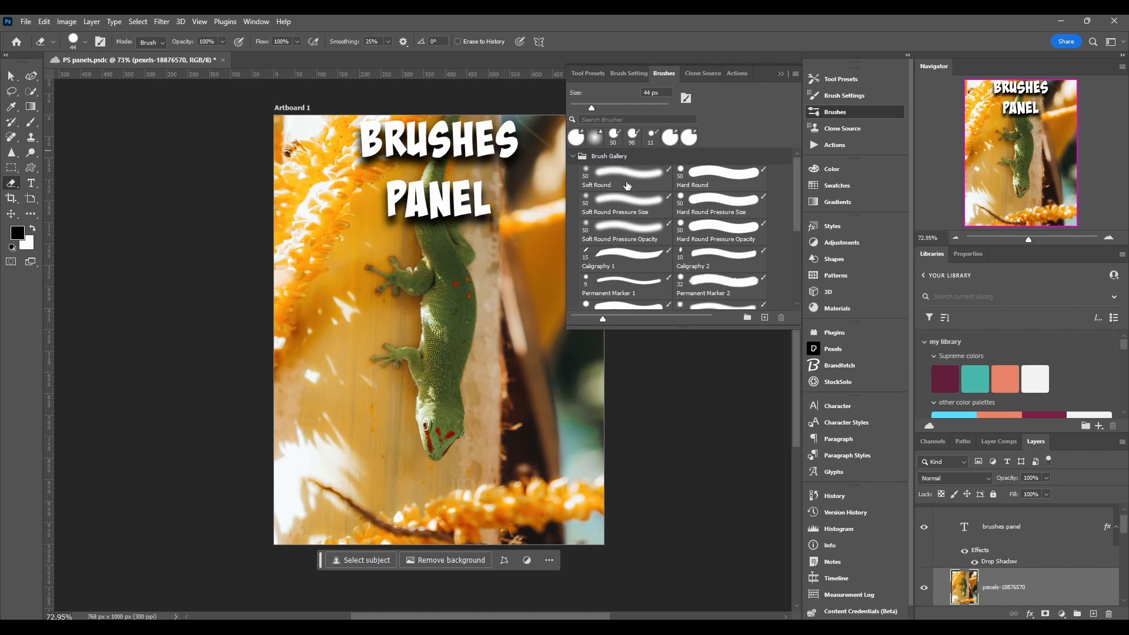
scroll(627, 186, down, 3)
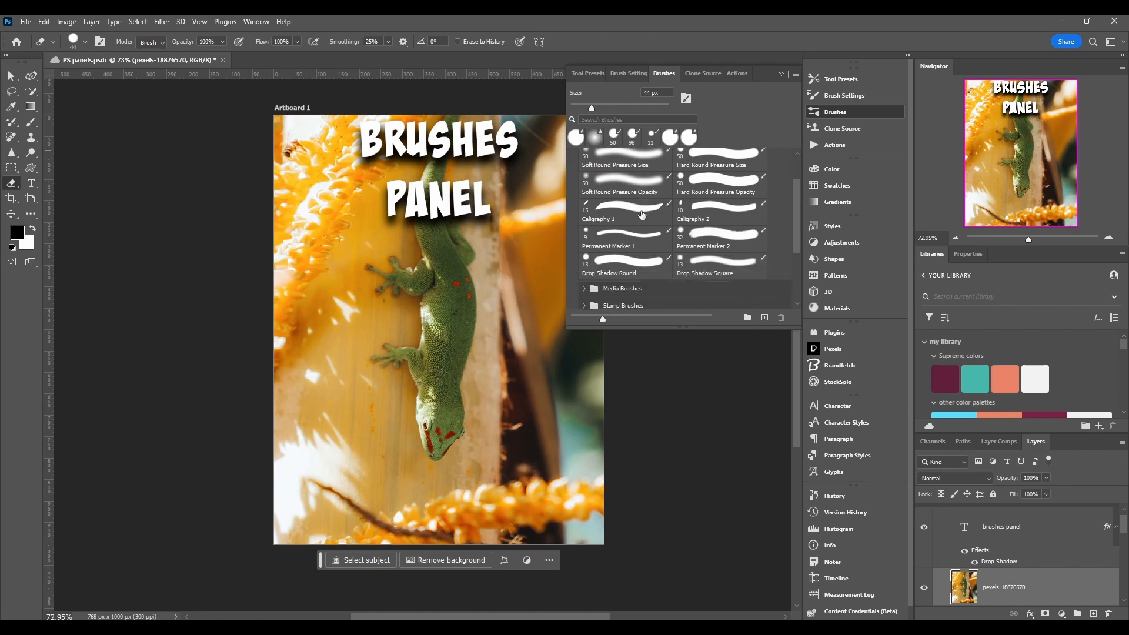
scroll(643, 215, up, 3)
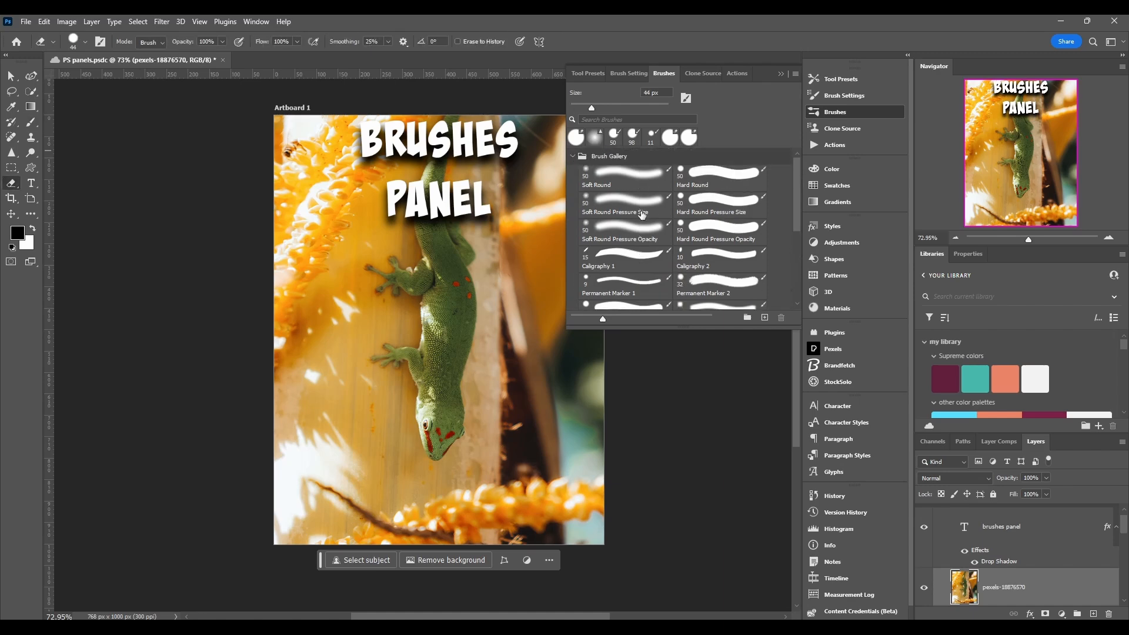
scroll(636, 270, down, 3)
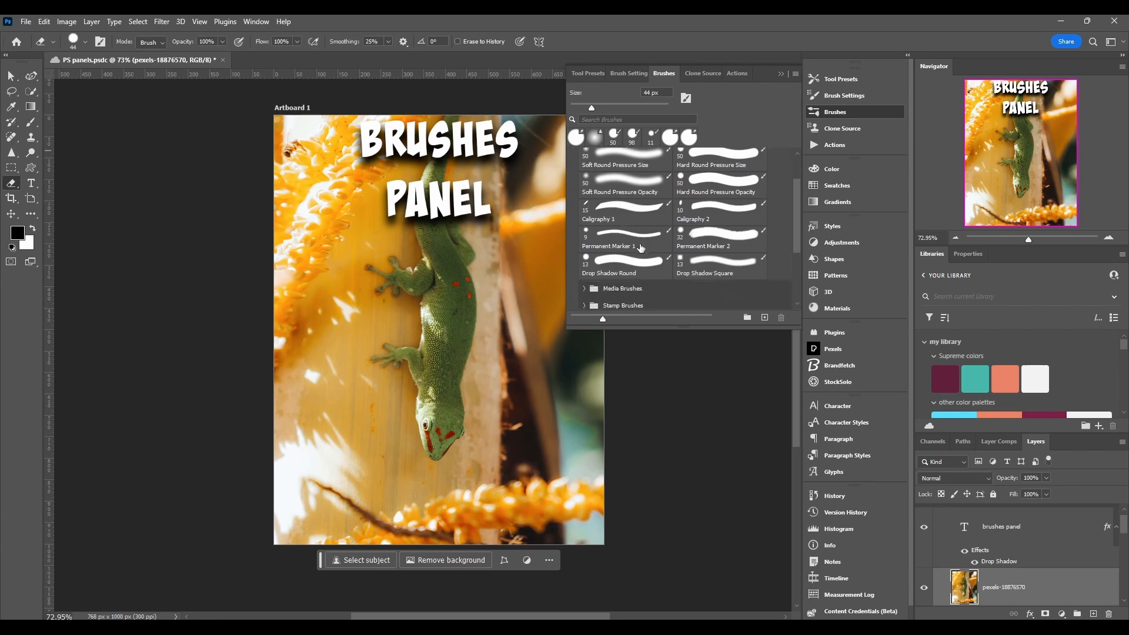
scroll(663, 184, up, 3)
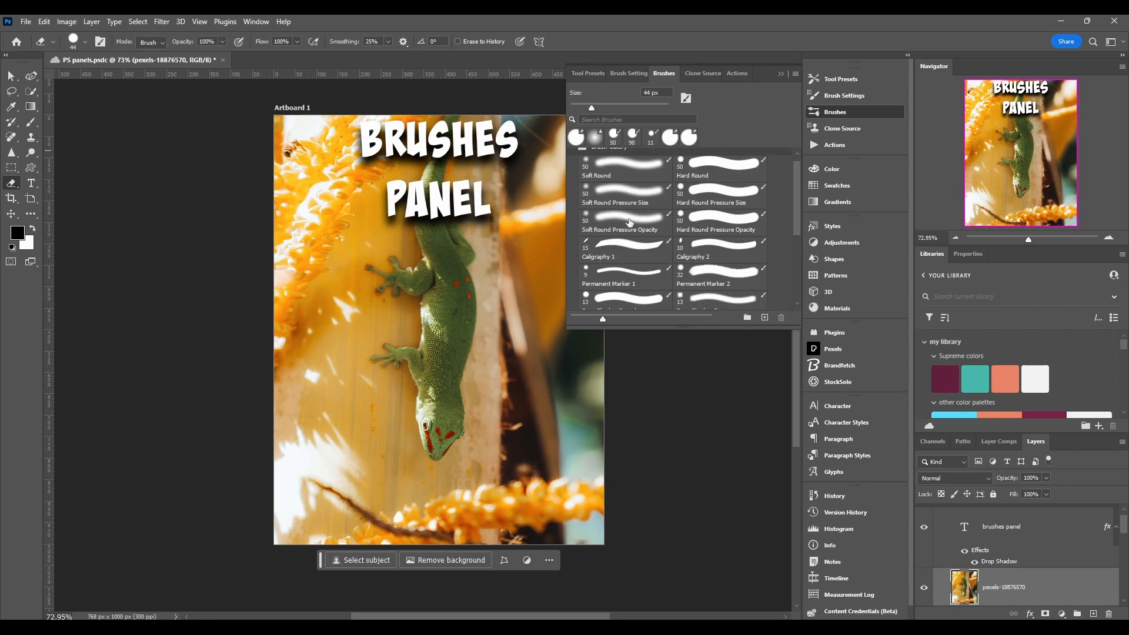
scroll(625, 267, down, 1)
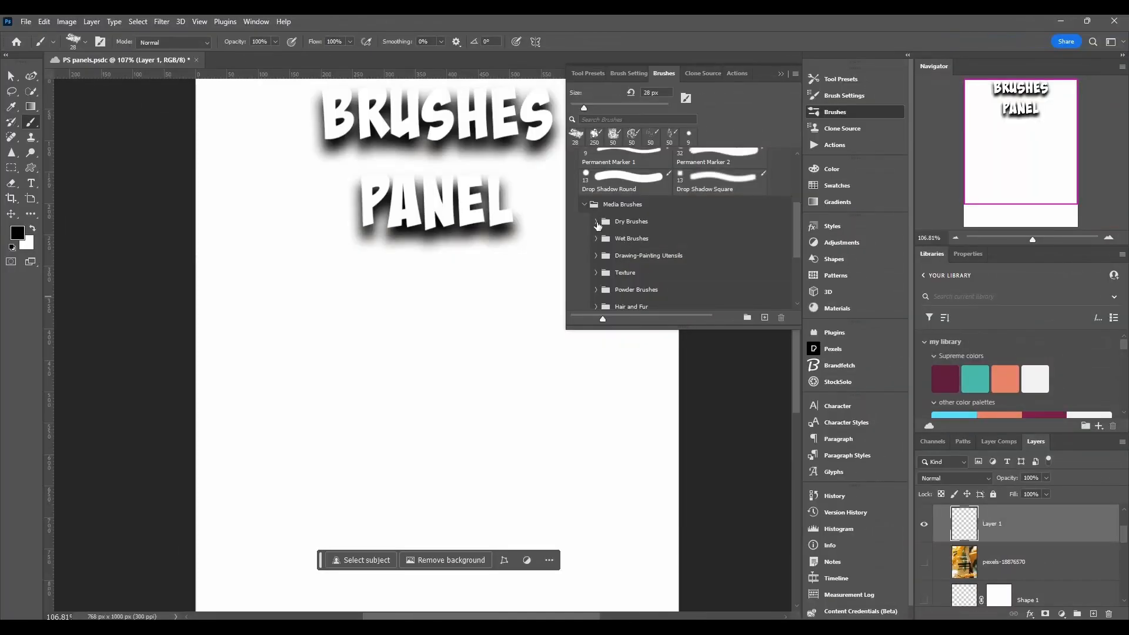
- Examine the Dry Brushes and other Media Brushes presets, and the subfolders of the Stamp Brushes folder
click(596, 223)
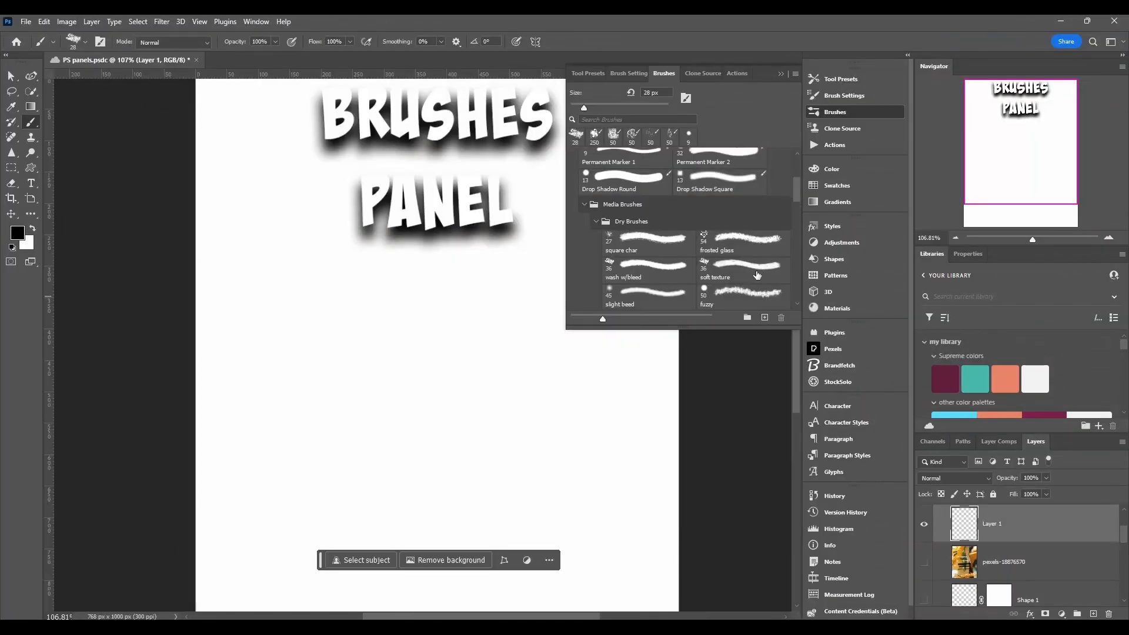
scroll(644, 241, down, 3)
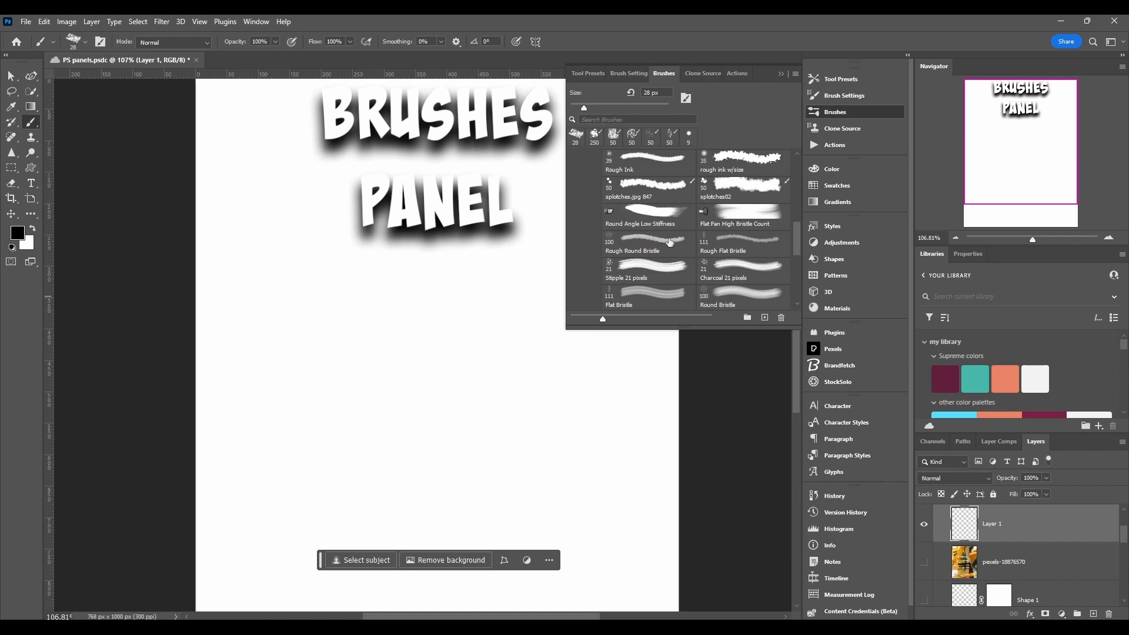
scroll(694, 273, down, 3)
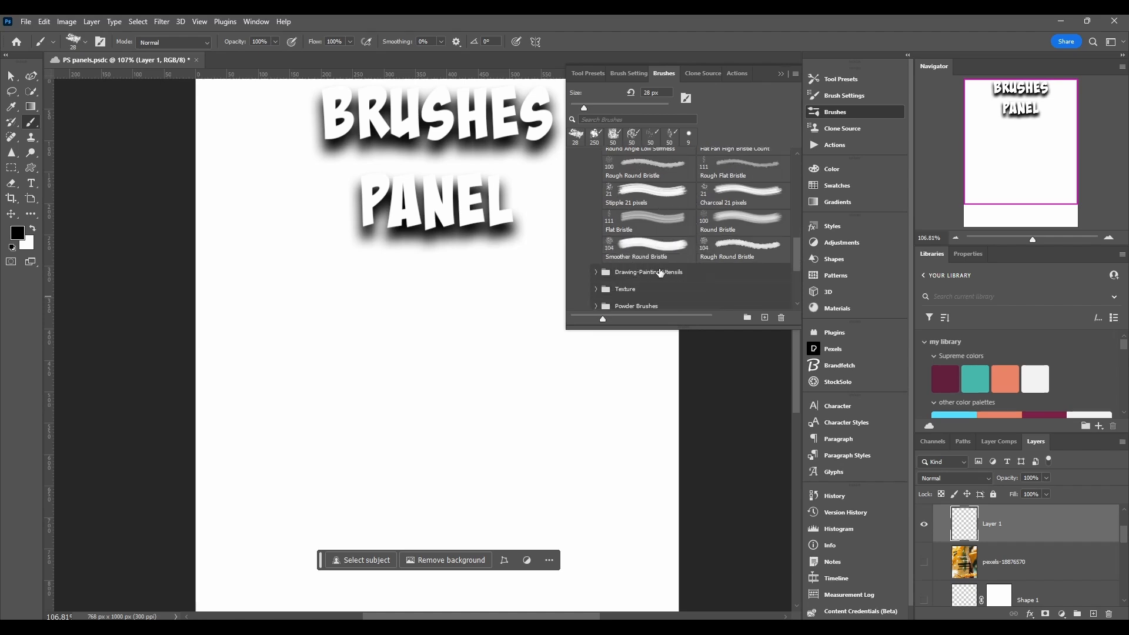
scroll(615, 278, down, 2)
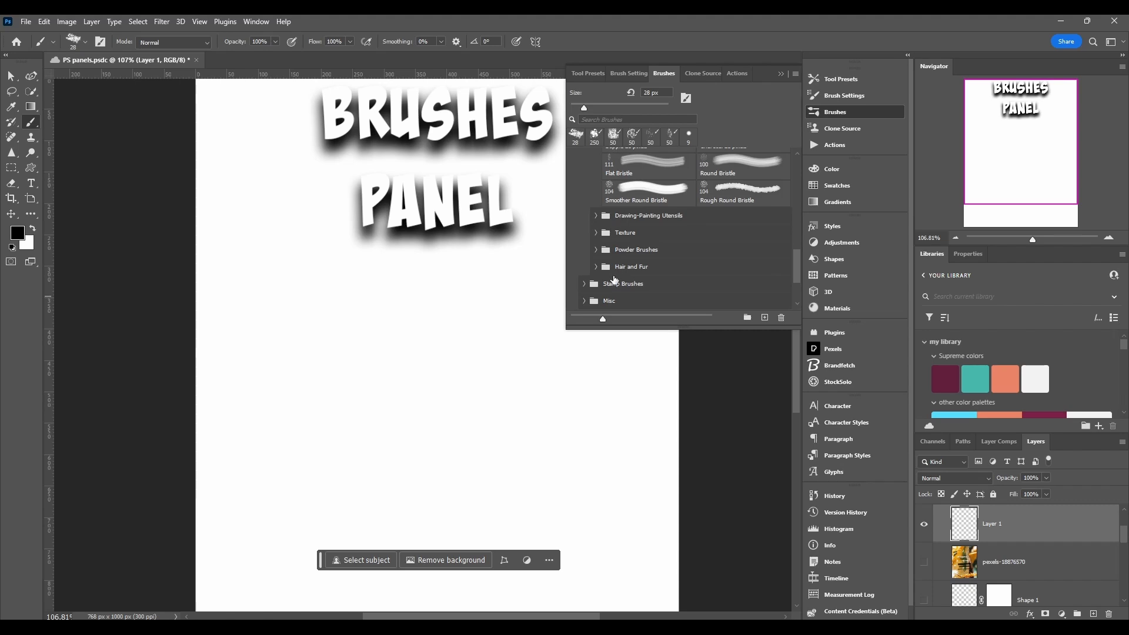
scroll(614, 278, down, 2)
click(585, 227)
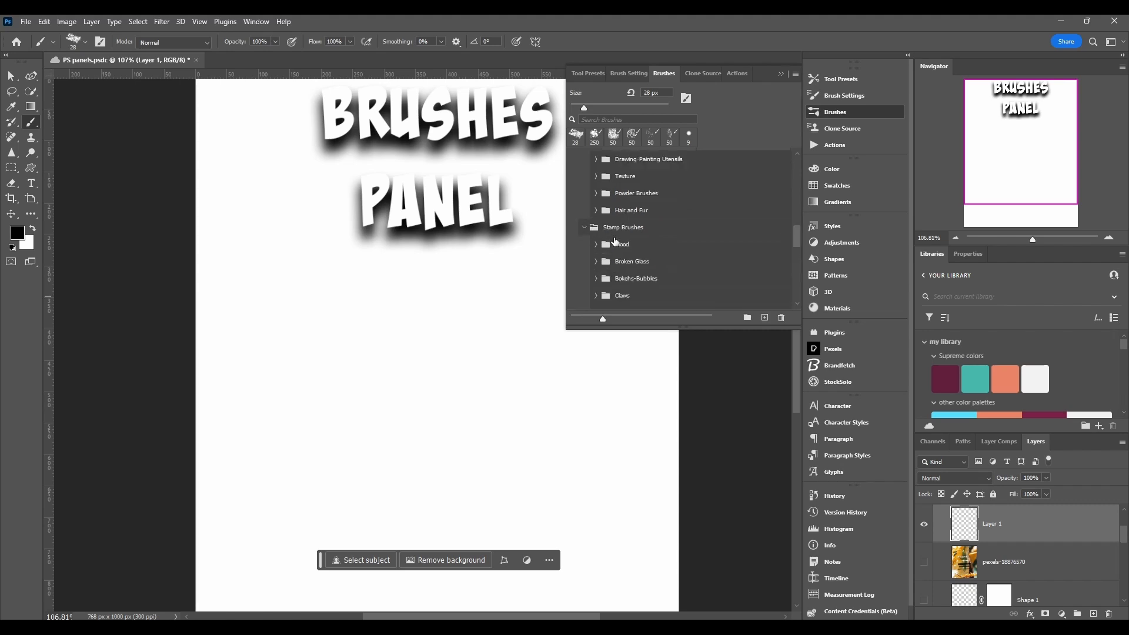
scroll(637, 260, down, 3)
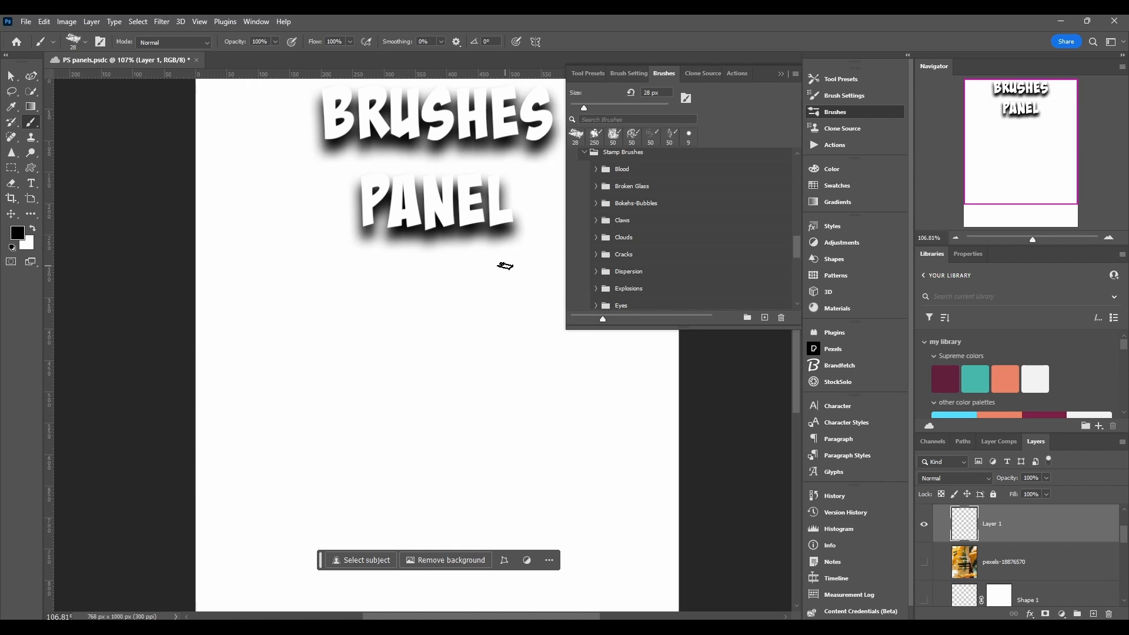
- Enlarge the current textured brush to 153 px, test it with one dab below the title, and undo the dab
mouse_move(510, 266)
mouse_down()
mouse_move(282, 307)
mouse_move(489, 325)
mouse_move(323, 388)
mouse_up()
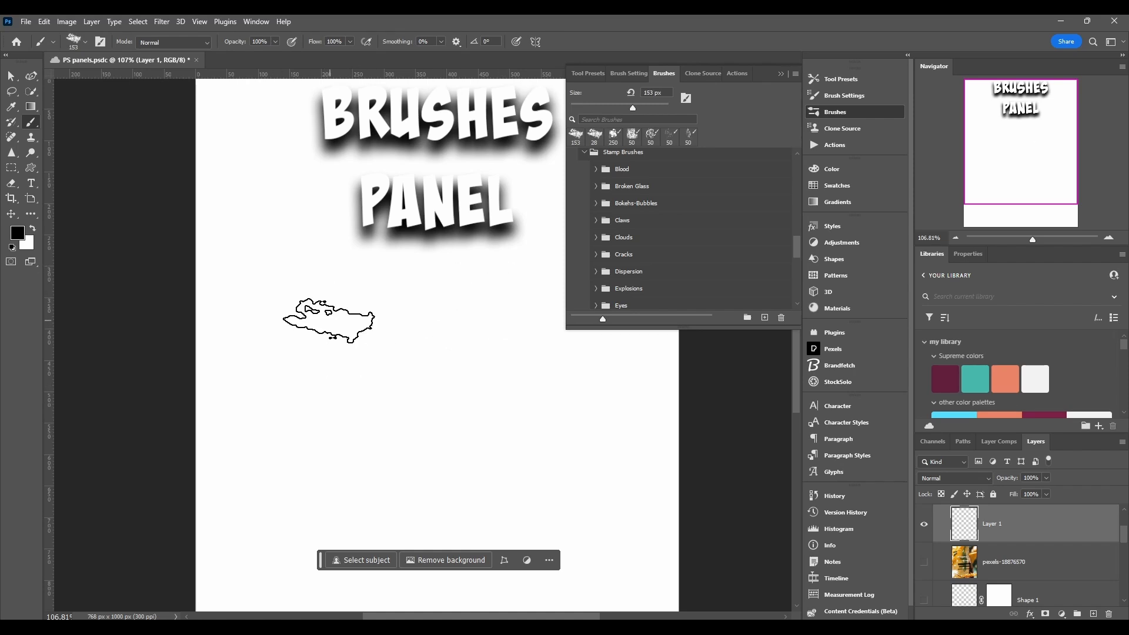
click(328, 320)
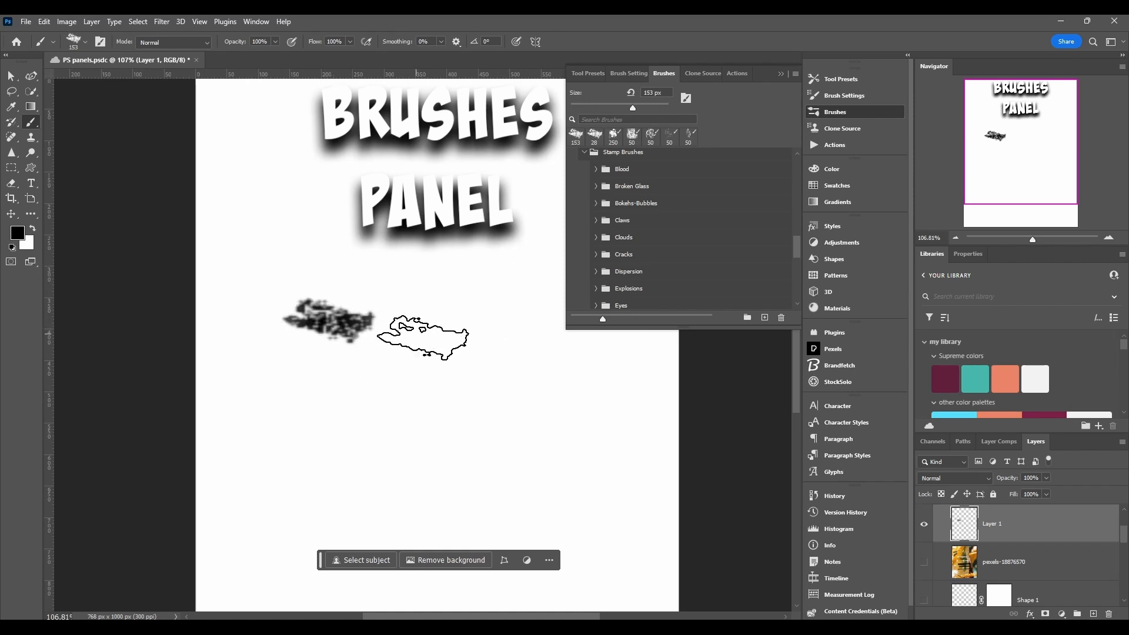
key(ctrl+z)
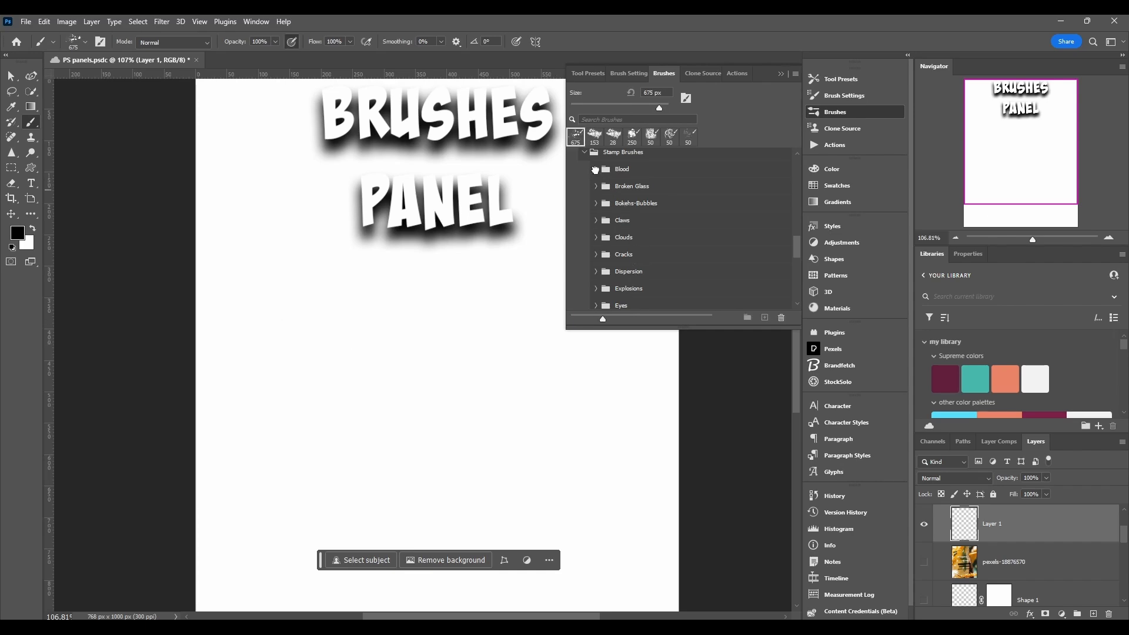
- Test the a1 brush from the Blood folder and the a6 brush from the Broken Glass folder on the blank canvas
click(596, 170)
click(650, 196)
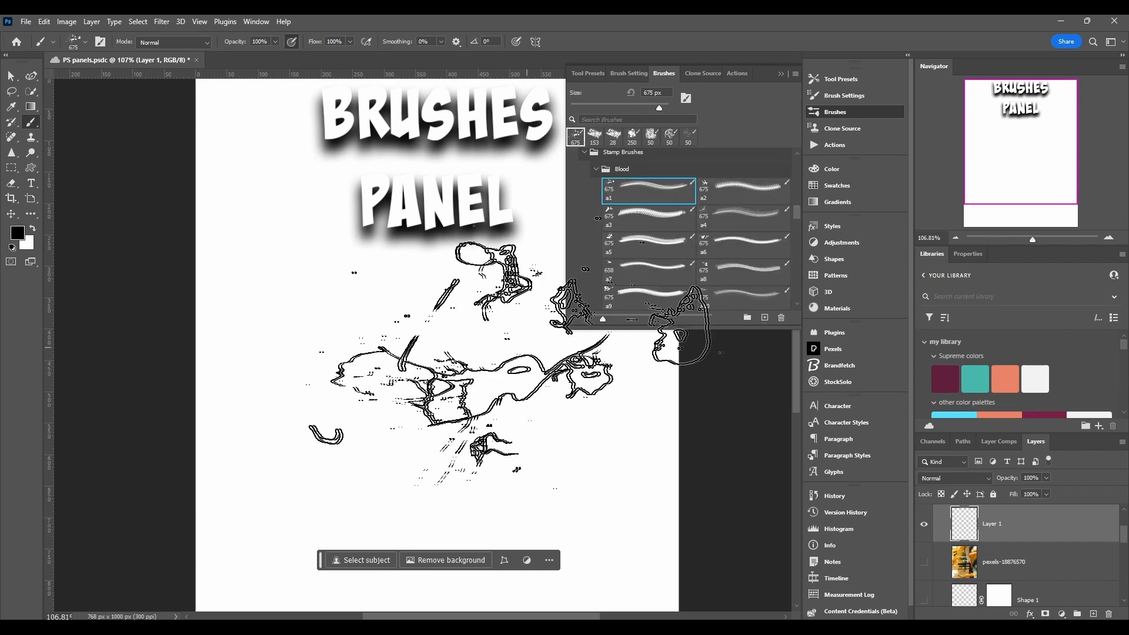
click(429, 382)
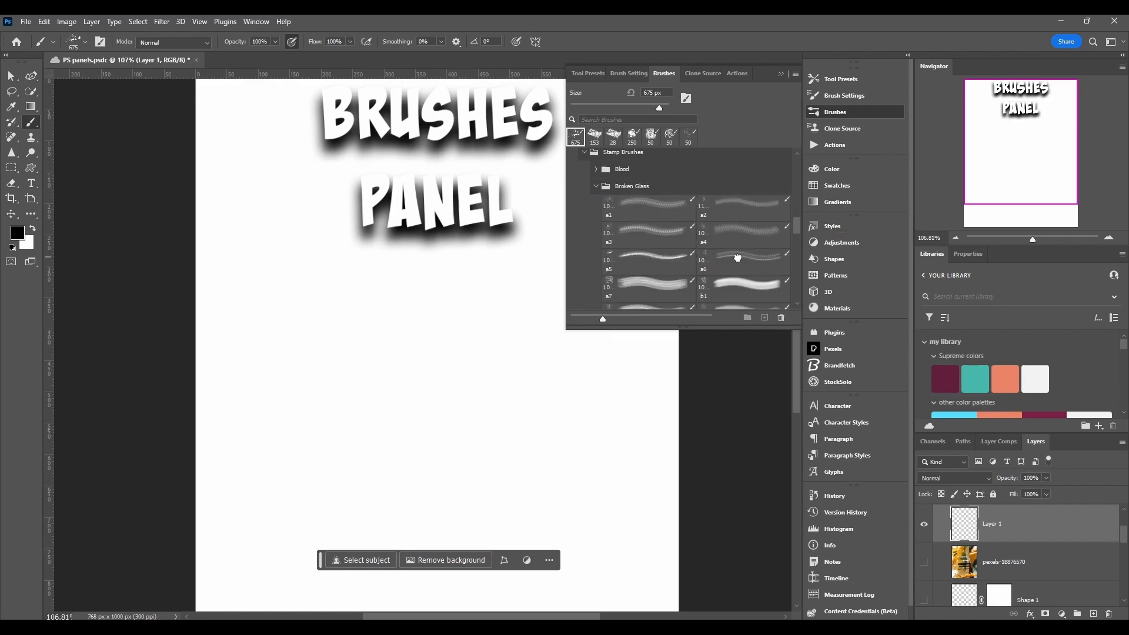
click(742, 261)
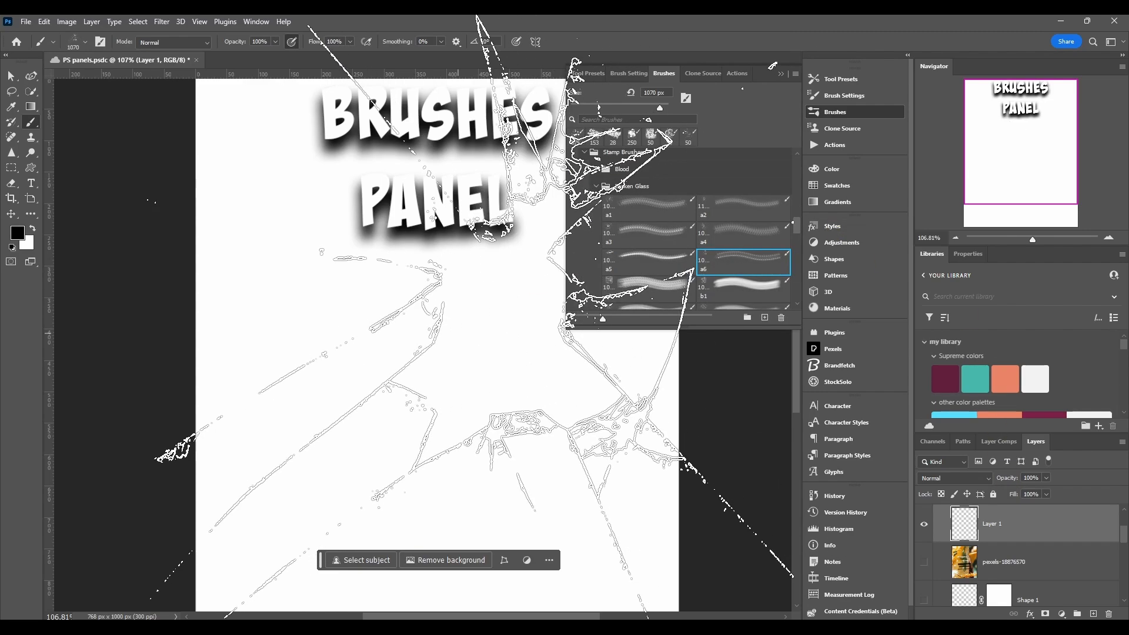
click(473, 321)
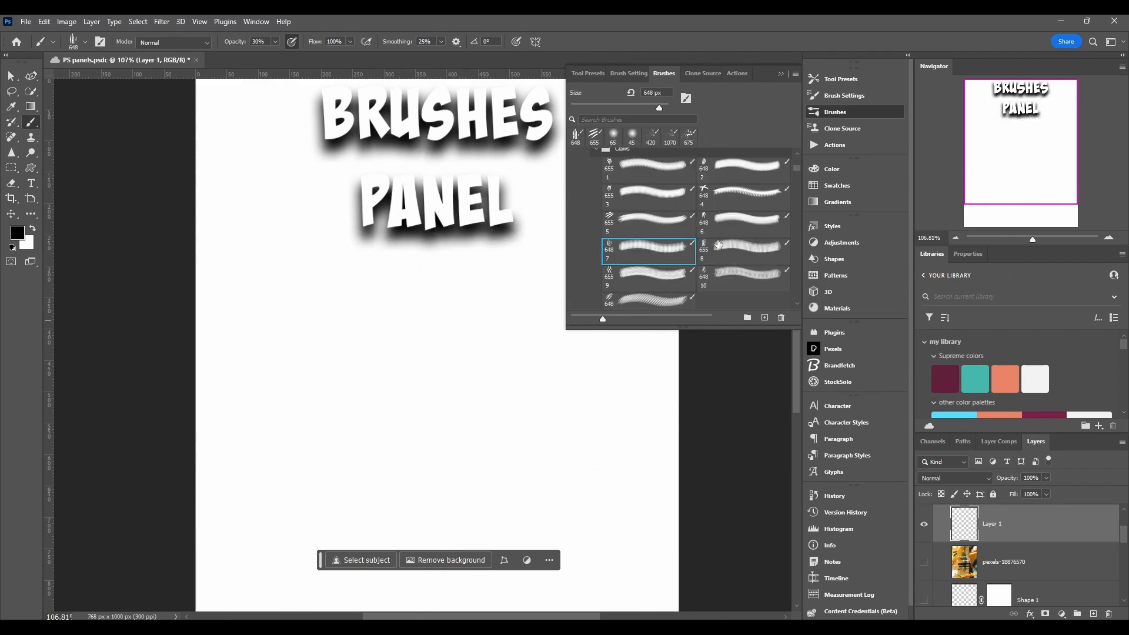
- Stamp black marks on the canvas with Claws brushes 1 and 6 and the last preset in that folder
click(676, 183)
click(394, 362)
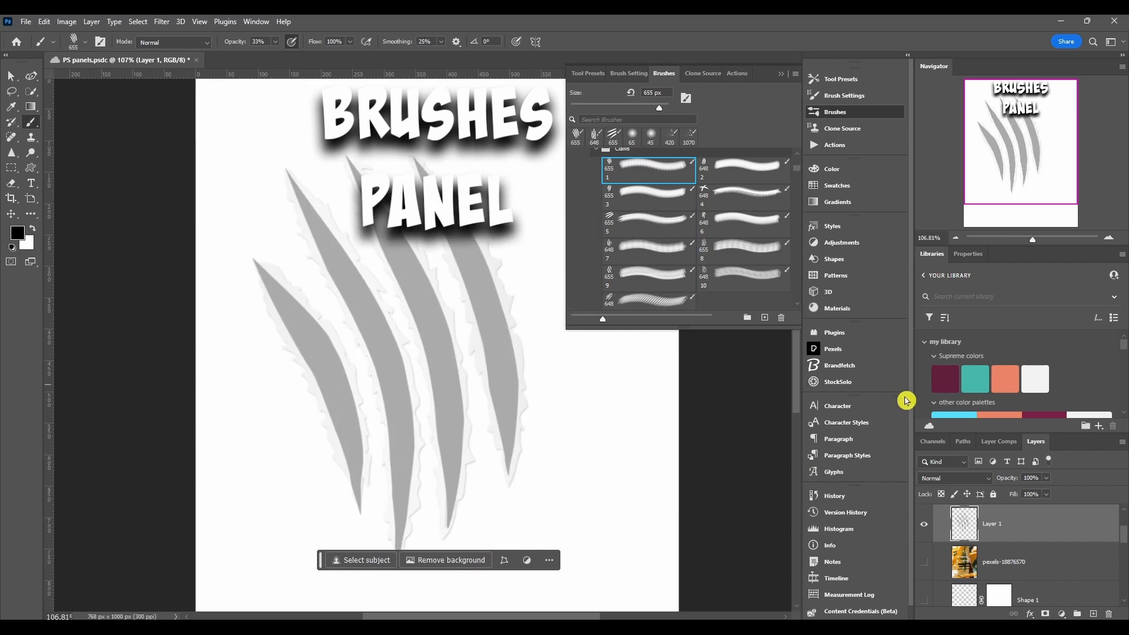
click(746, 223)
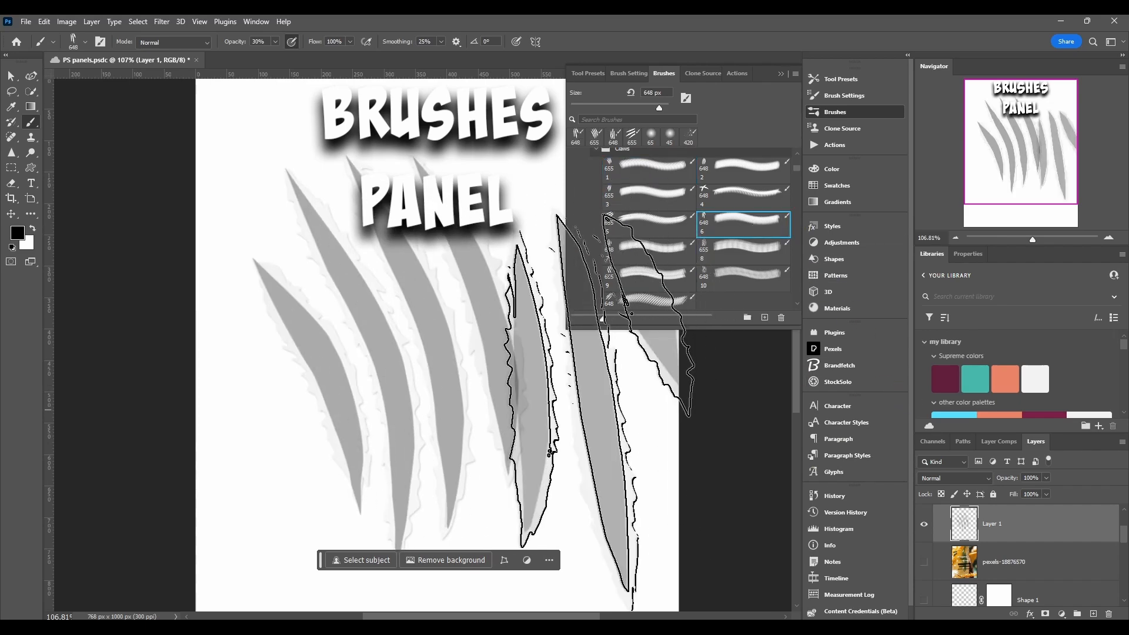
click(588, 412)
click(653, 300)
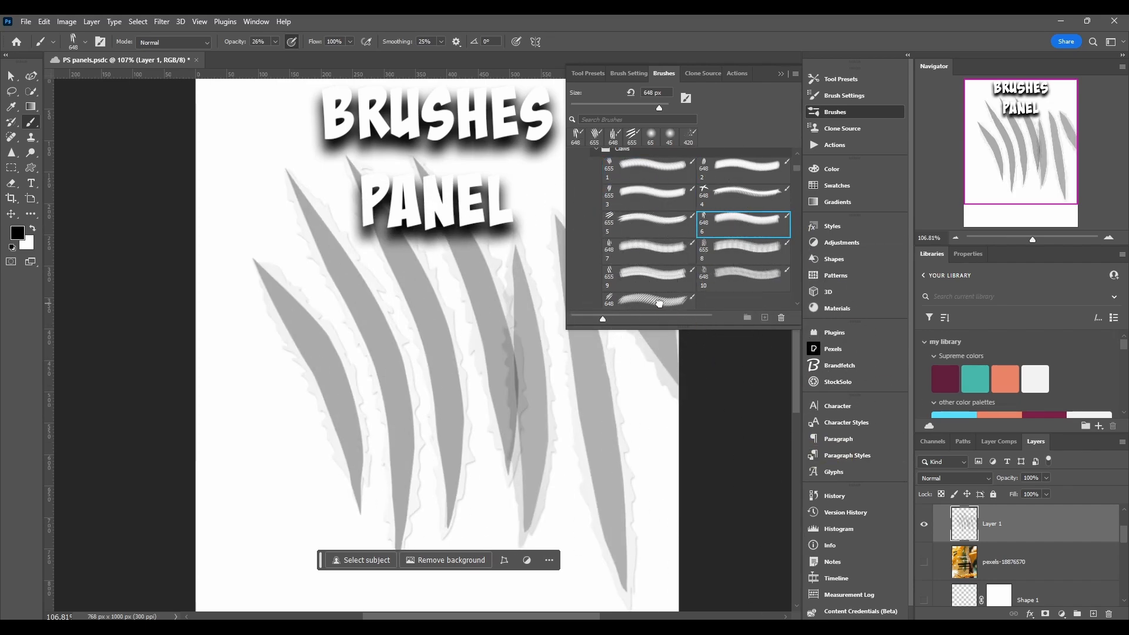
click(380, 382)
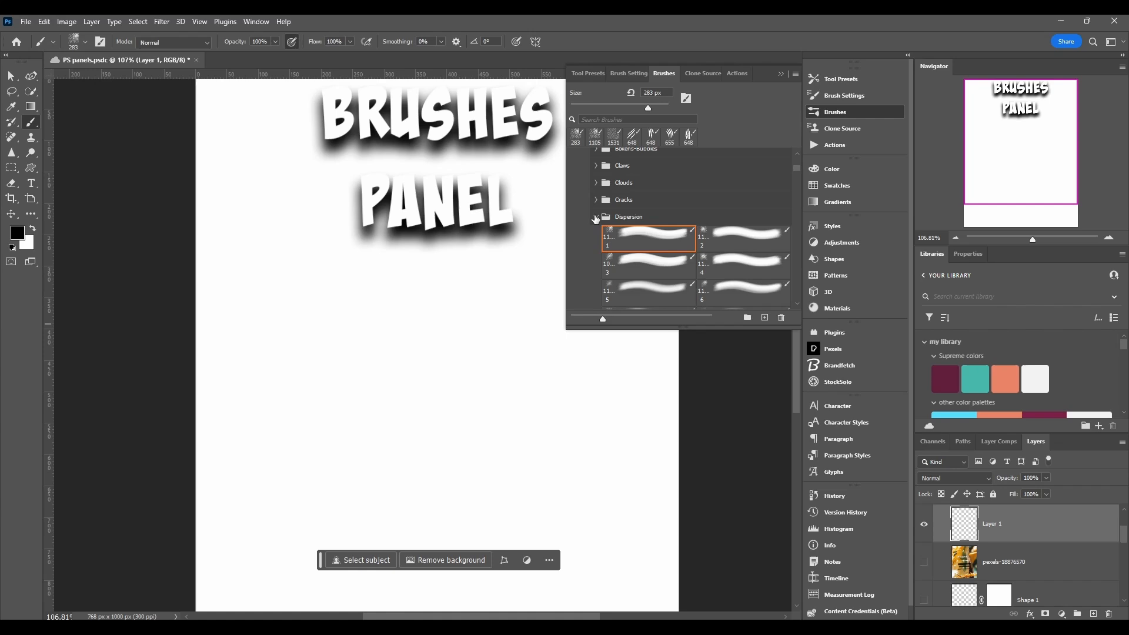
- Stamp crack textures on the canvas with Cracks brush 6 reduced to 740 px and Cracks brush 7 at 1758 px
scroll(600, 207, up, 1)
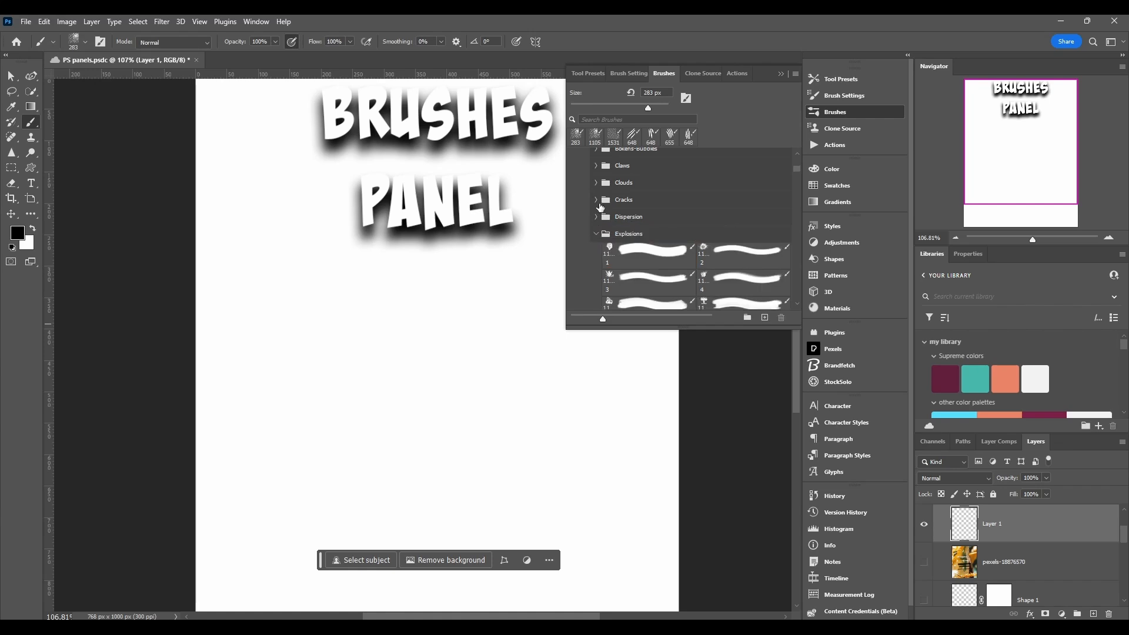
click(596, 201)
click(595, 201)
click(596, 201)
click(752, 282)
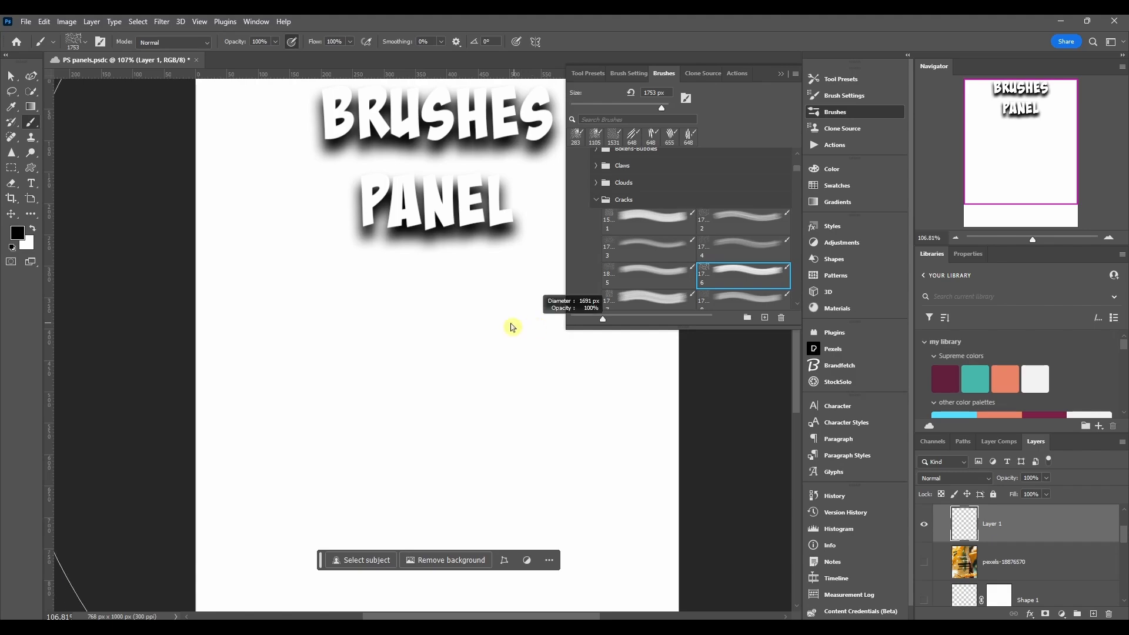
click(381, 370)
click(438, 389)
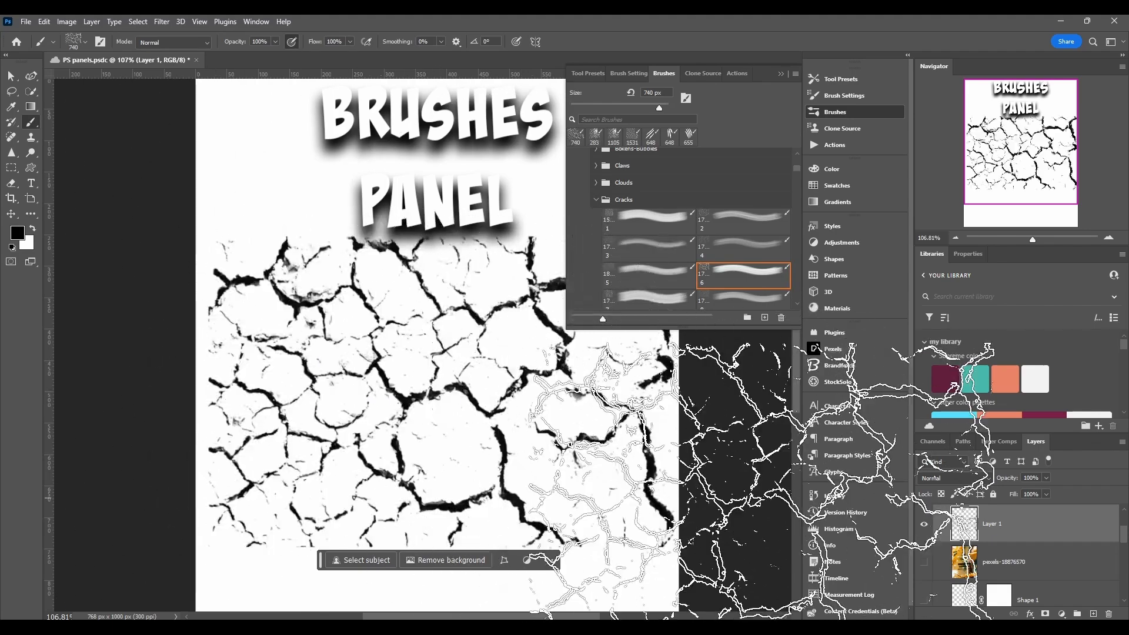
click(622, 298)
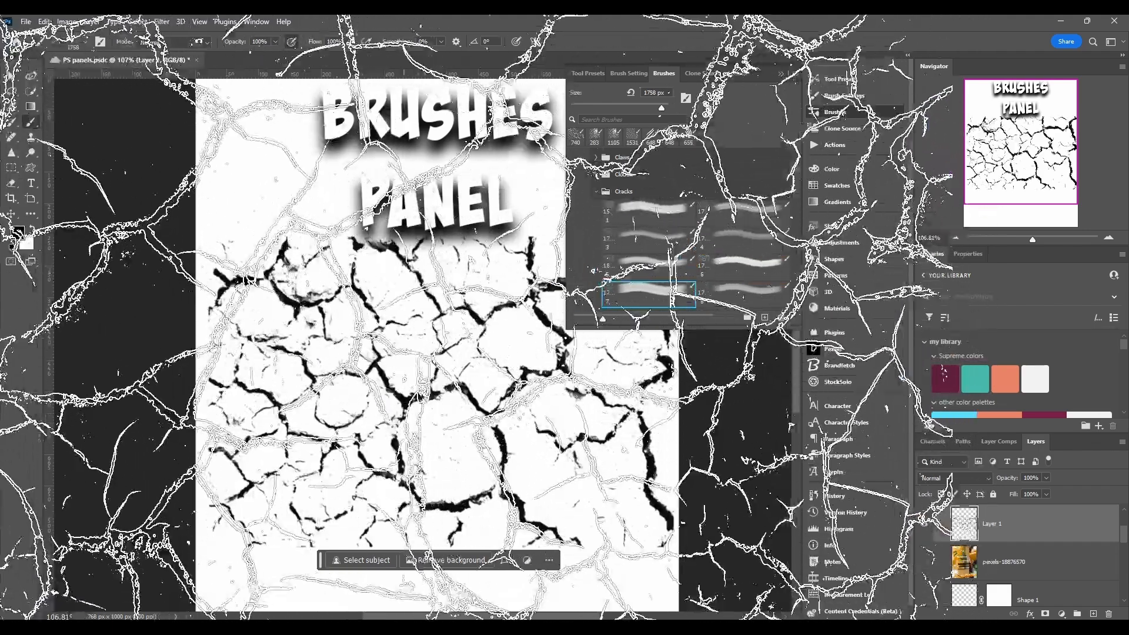
click(500, 382)
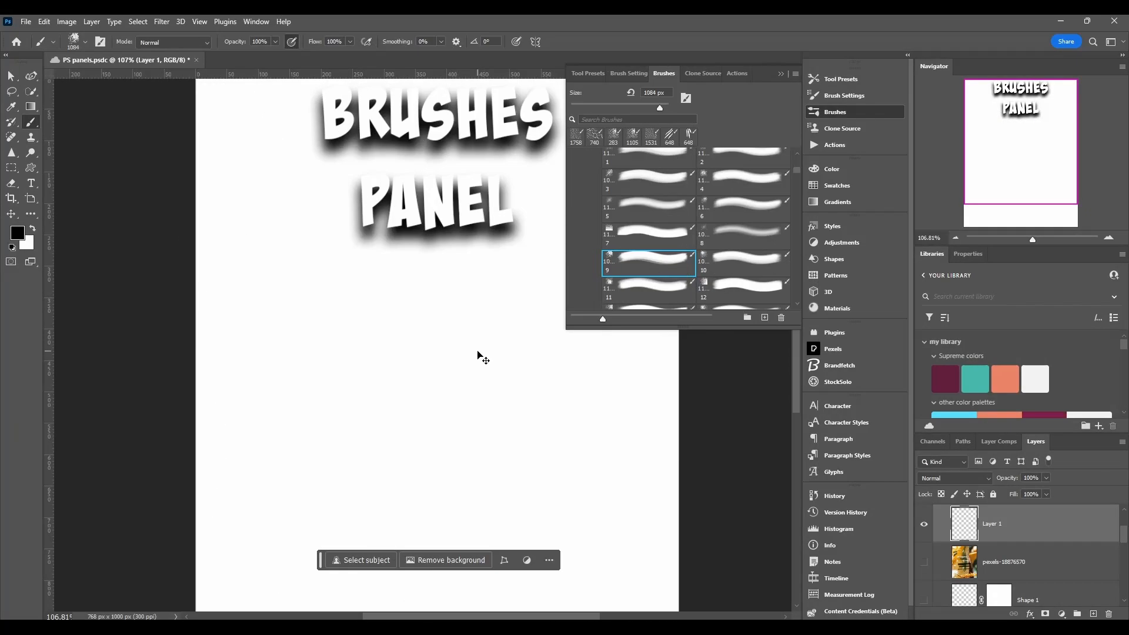
- Reduce brush 9 to 331 px and stamp its speckled texture three times on the canvas below the title
mouse_move(481, 351)
mouse_down()
mouse_move(338, 351)
mouse_move(340, 338)
mouse_up()
click(331, 307)
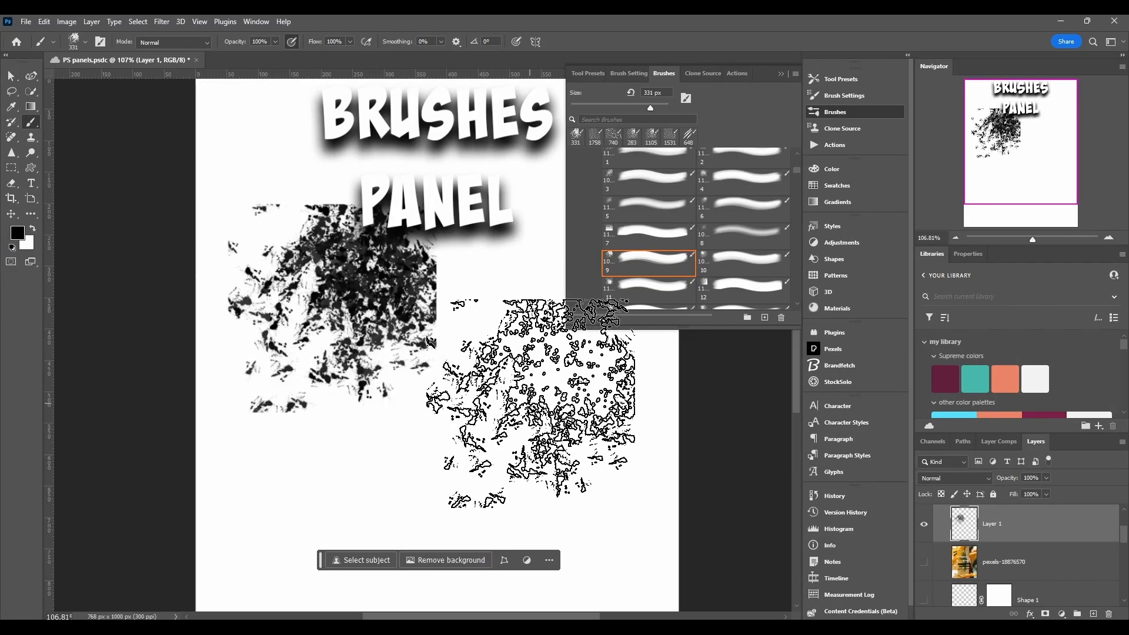
click(573, 414)
click(384, 500)
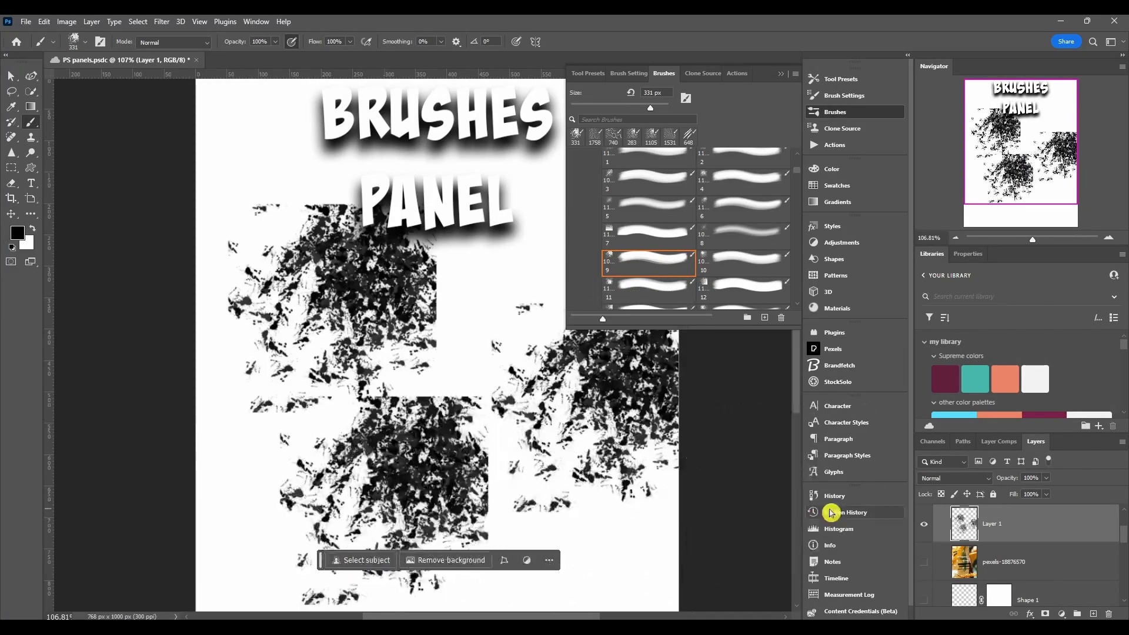
- Test brush 7 at 1177 px over the whole canvas and undo it together with the three brush 9 stamps
click(667, 243)
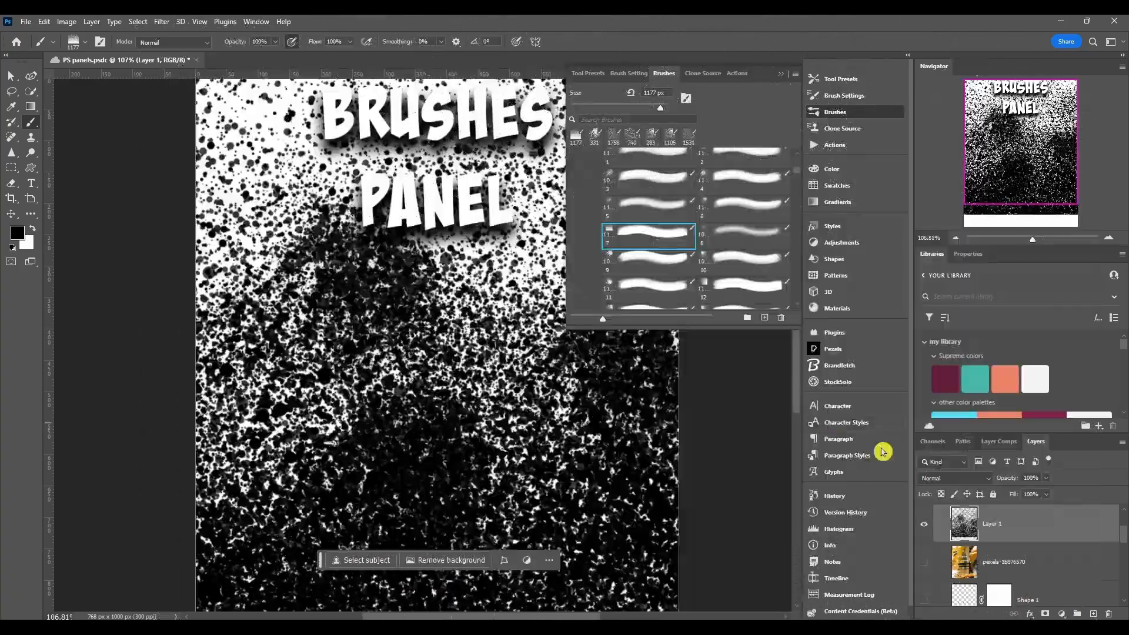
key(ctrl+z)
key(ctrl+z)
key(ctrl+z)
key(ctrl+z)
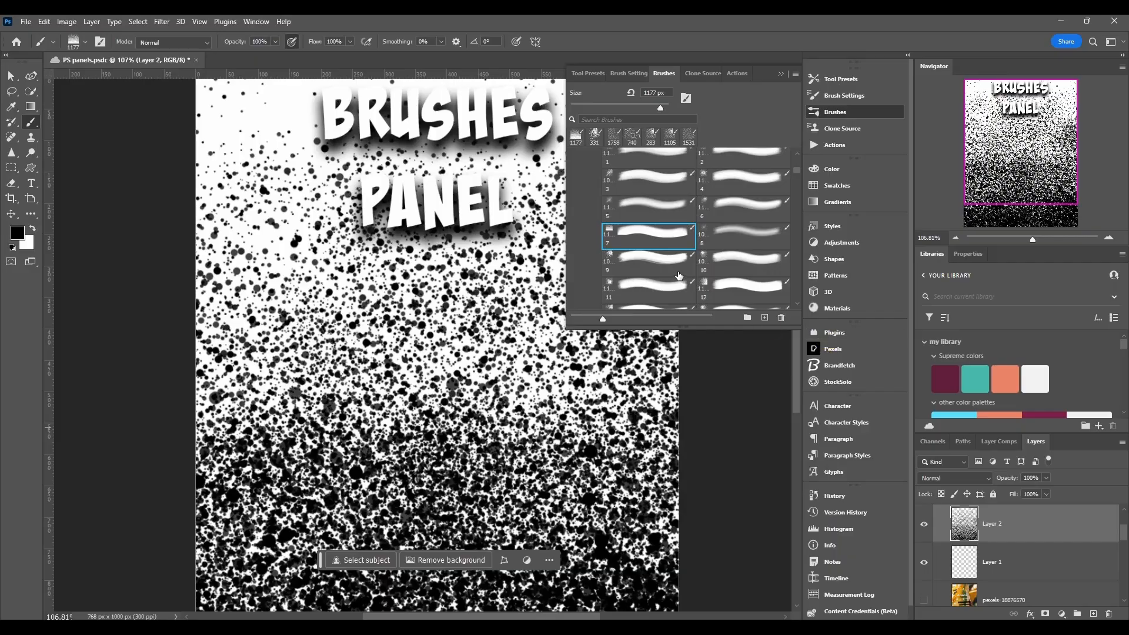
- Test brush 9 at 1084 px on Layer 2 and clear the mark from the layer
click(664, 261)
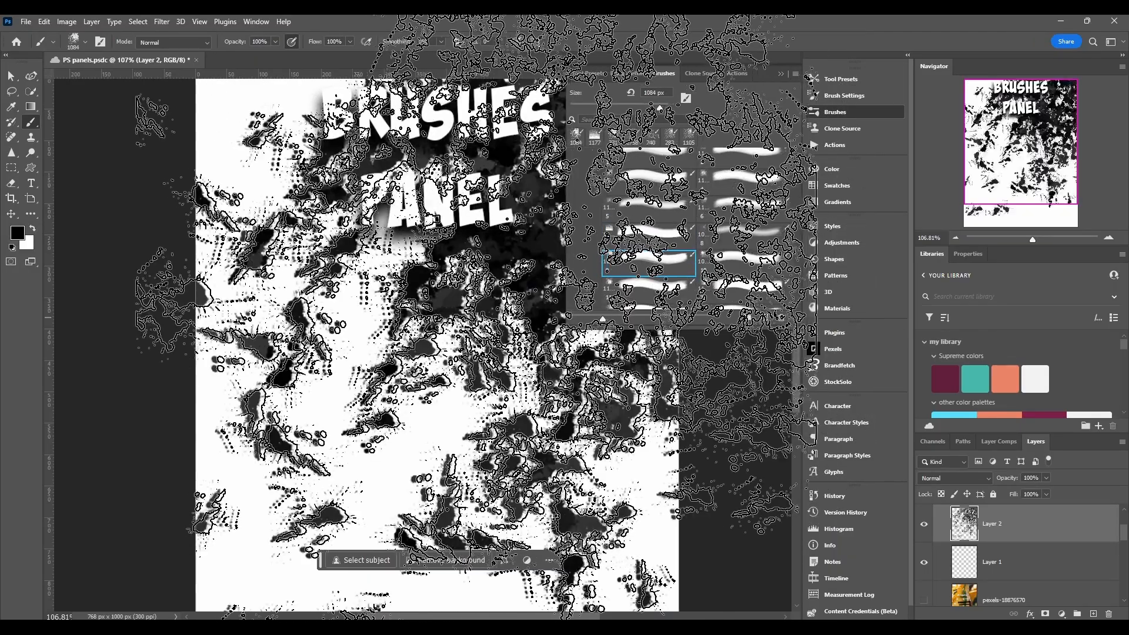
key(Delete)
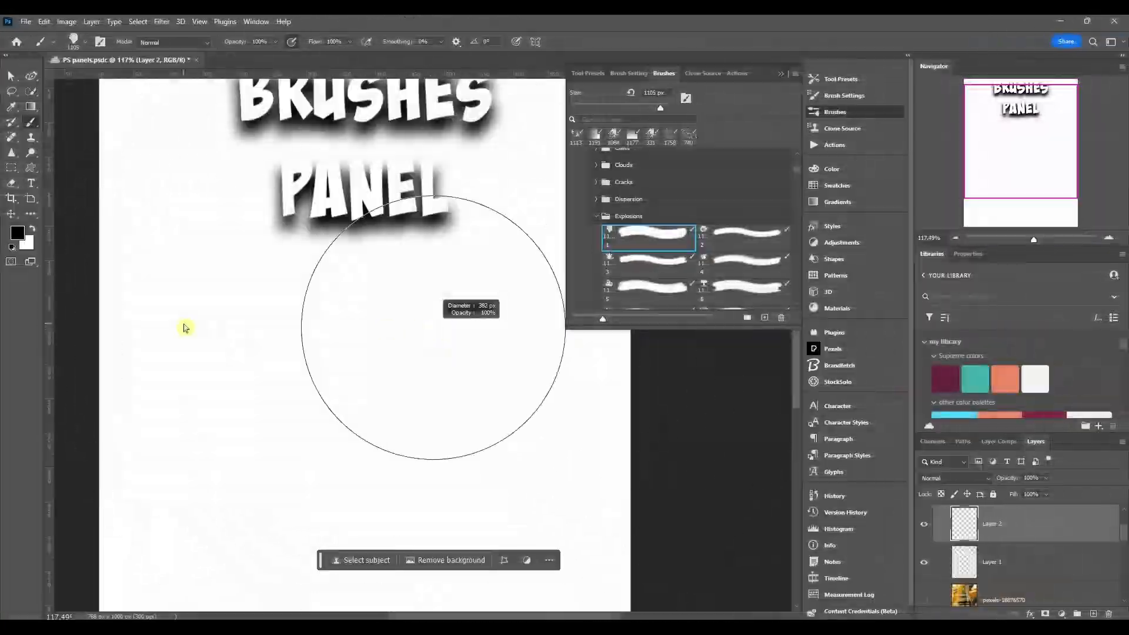
- Stamp Explosions brush 1 at 382 px, brush 2 at 452 px and brush 3 at 251 px below the title
click(379, 409)
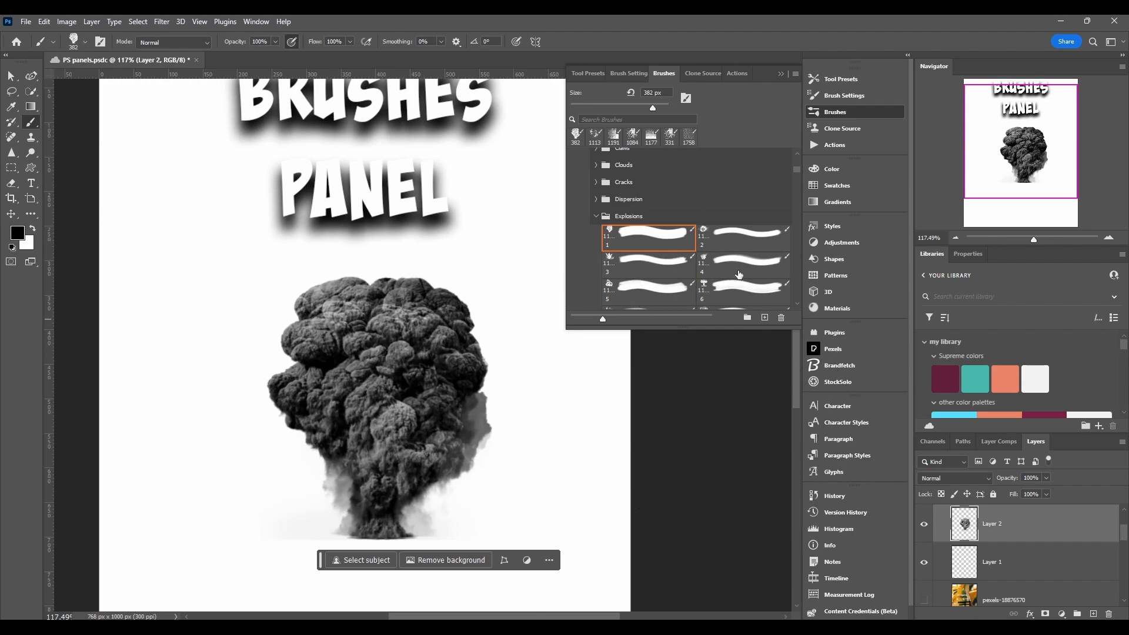
click(745, 235)
drag(369, 381, 112, 400)
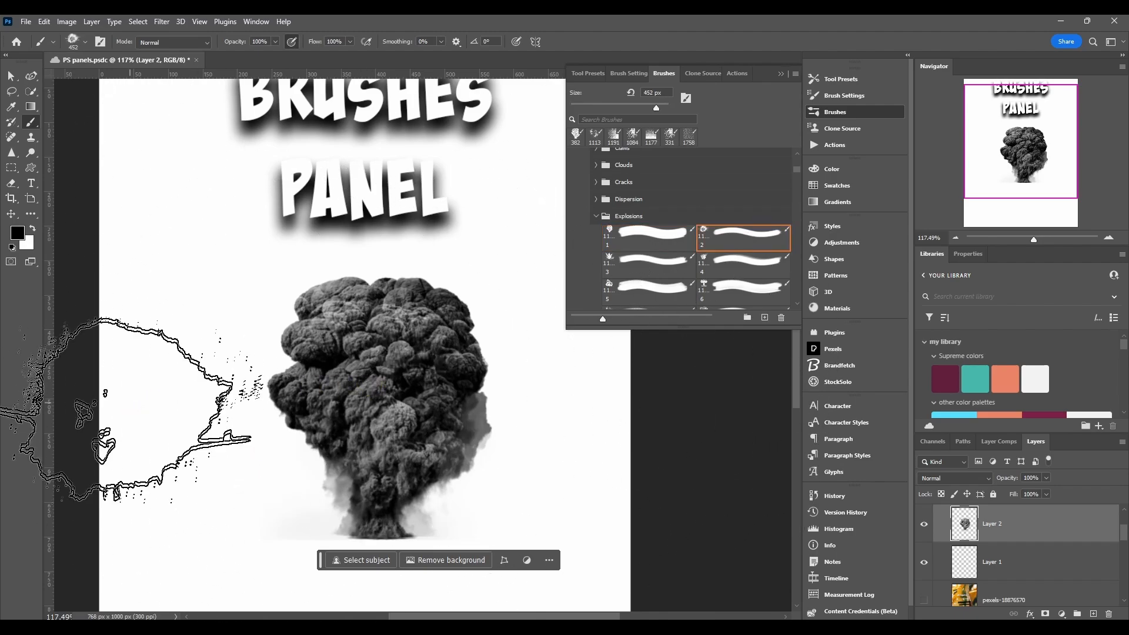
click(194, 488)
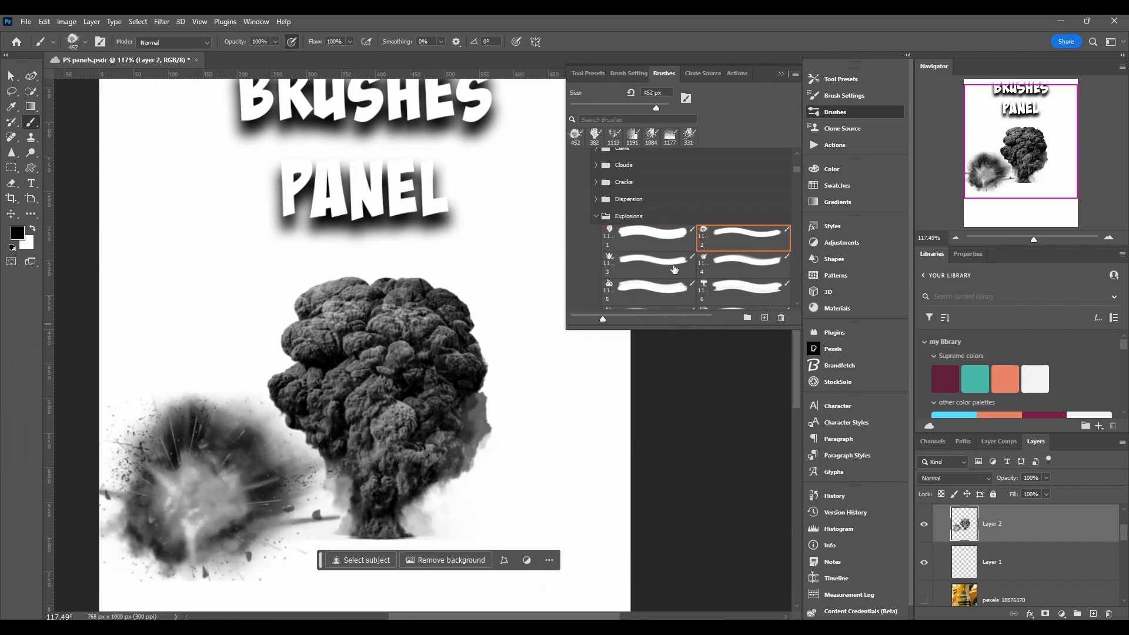
click(647, 264)
drag(581, 409, 275, 416)
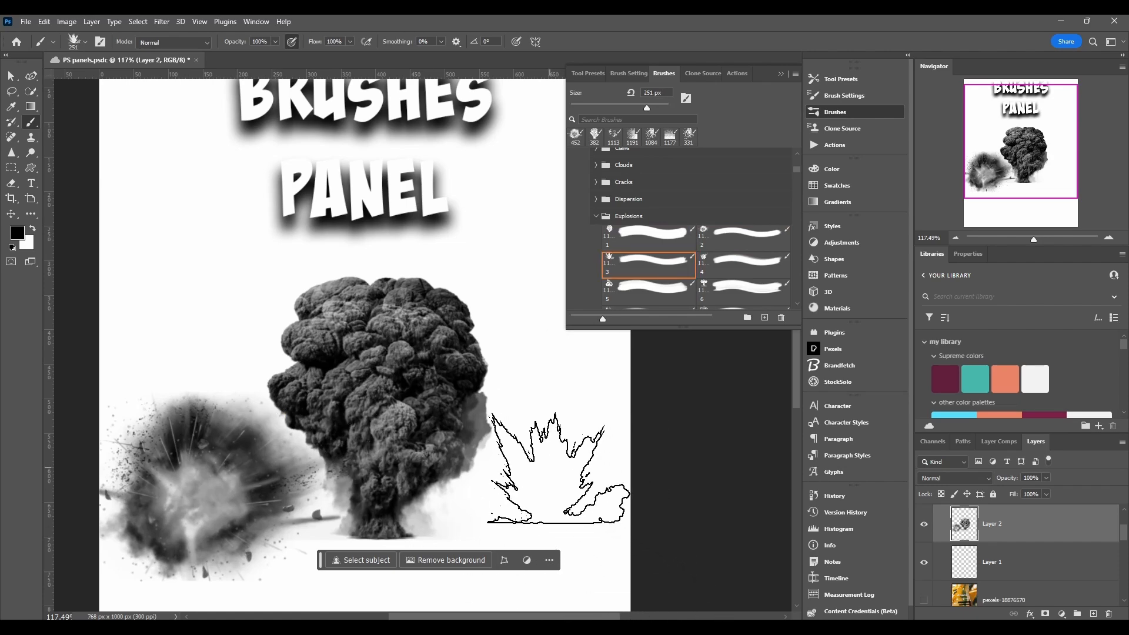
click(560, 468)
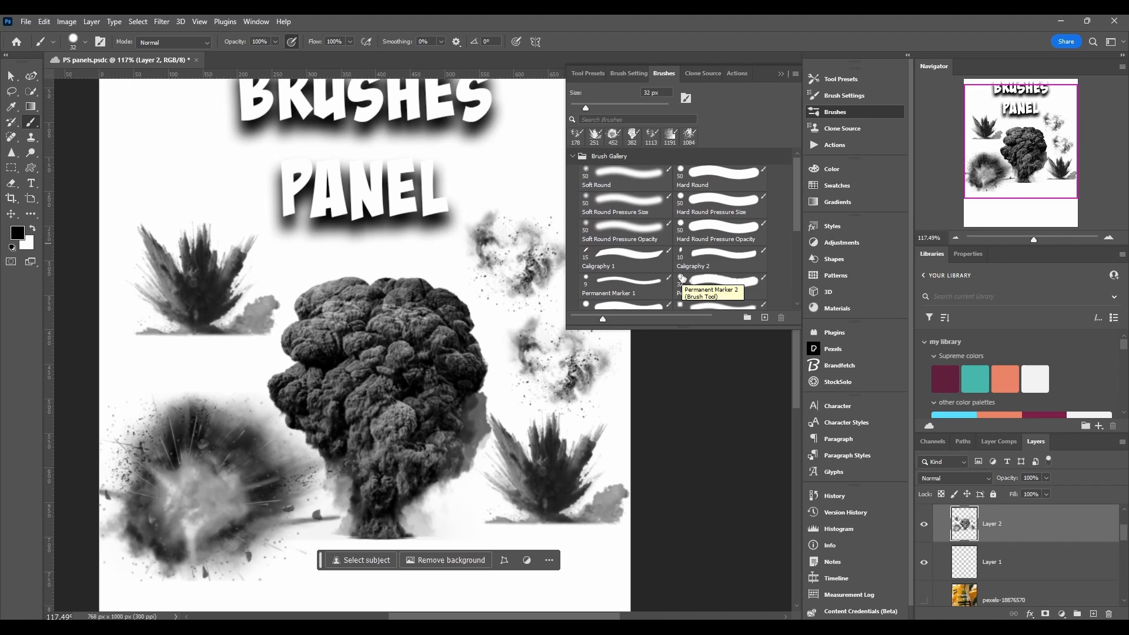
- Group the Brush Gallery presets from Soft Round through Drop Shadow Square in a new group named "Most Used"
scroll(682, 278, down, 5)
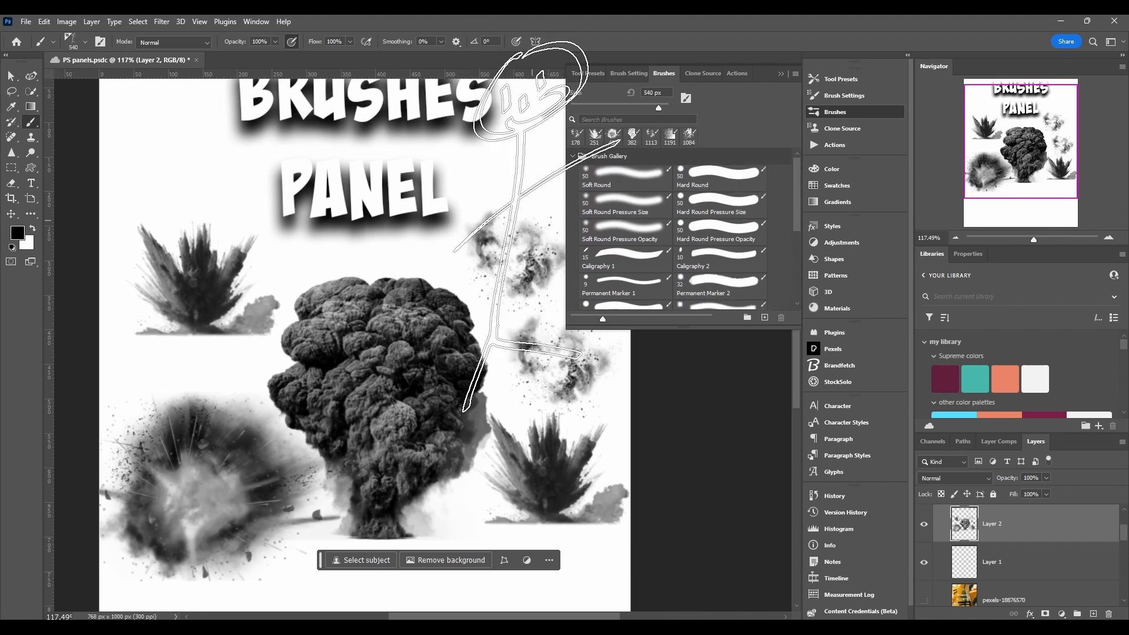
scroll(700, 241, down, 2)
scroll(700, 242, up, 2)
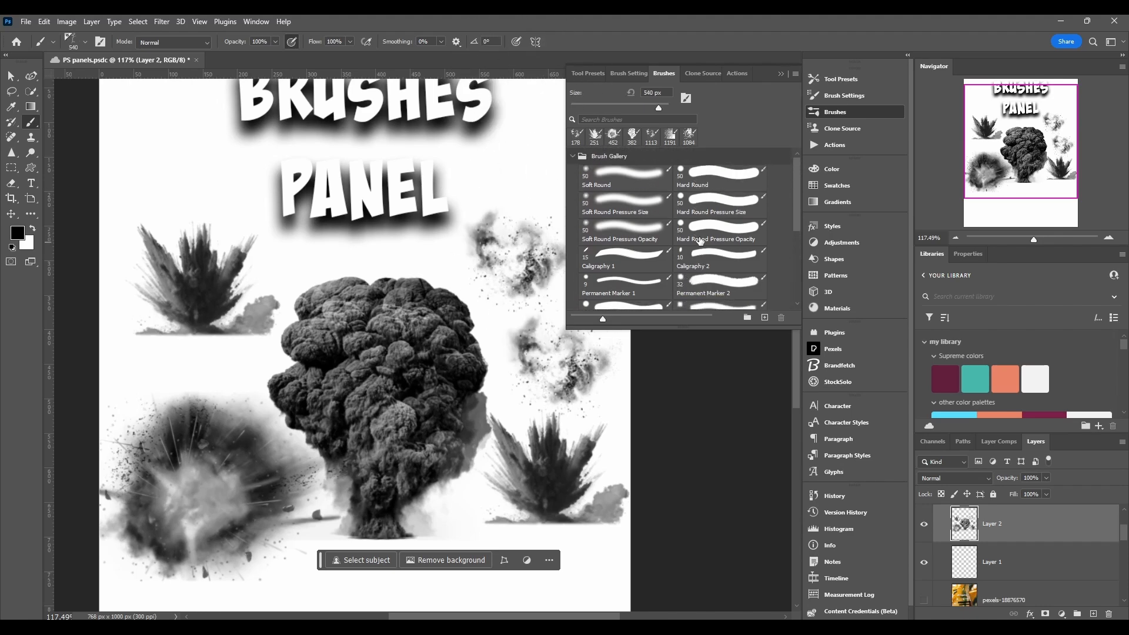
click(630, 180)
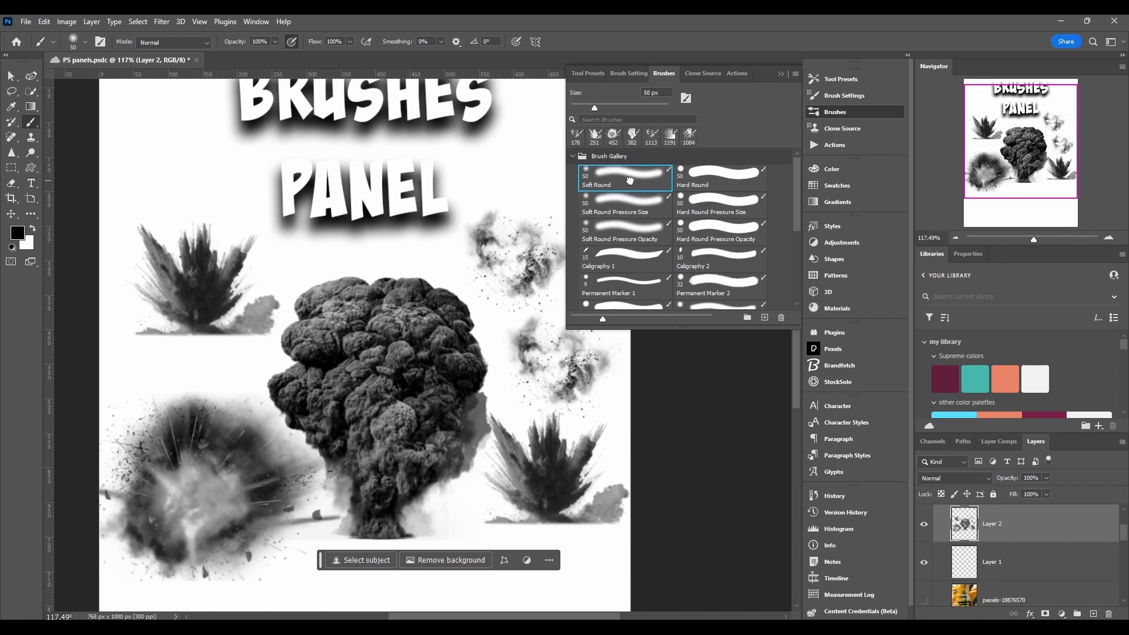
scroll(691, 250, down, 2)
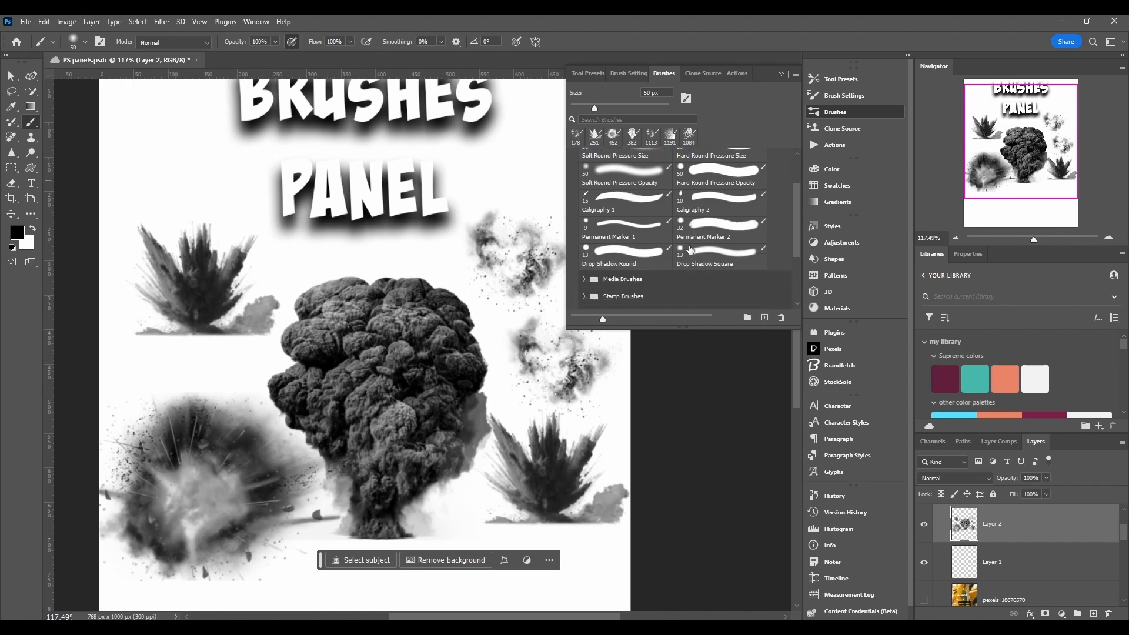
shift+click(740, 263)
scroll(676, 223, up, 2)
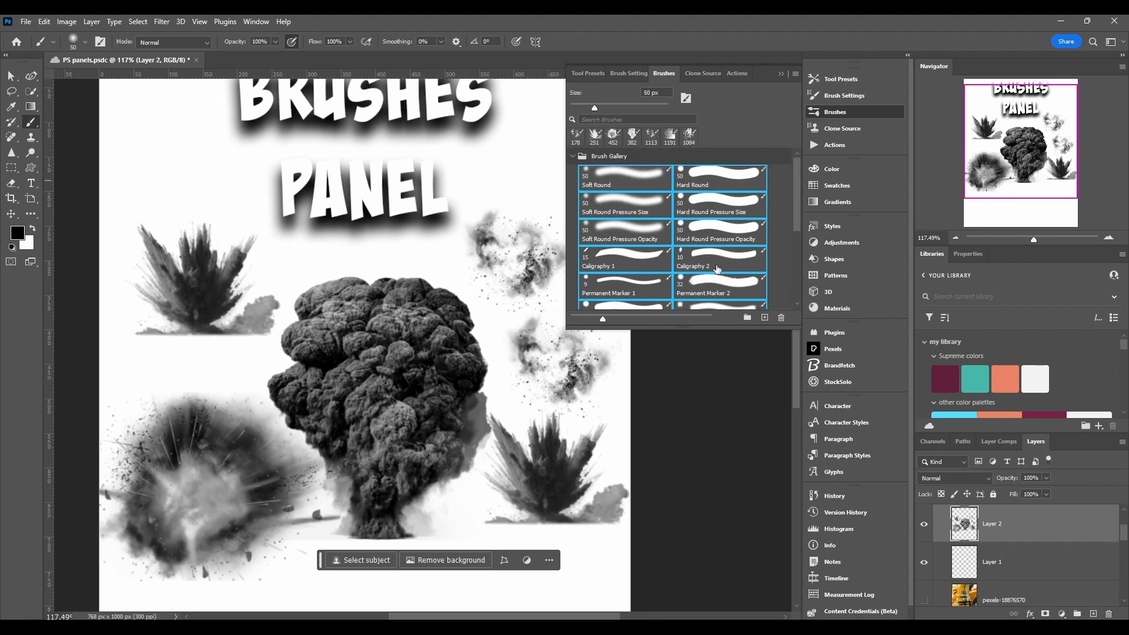
scroll(718, 269, down, 2)
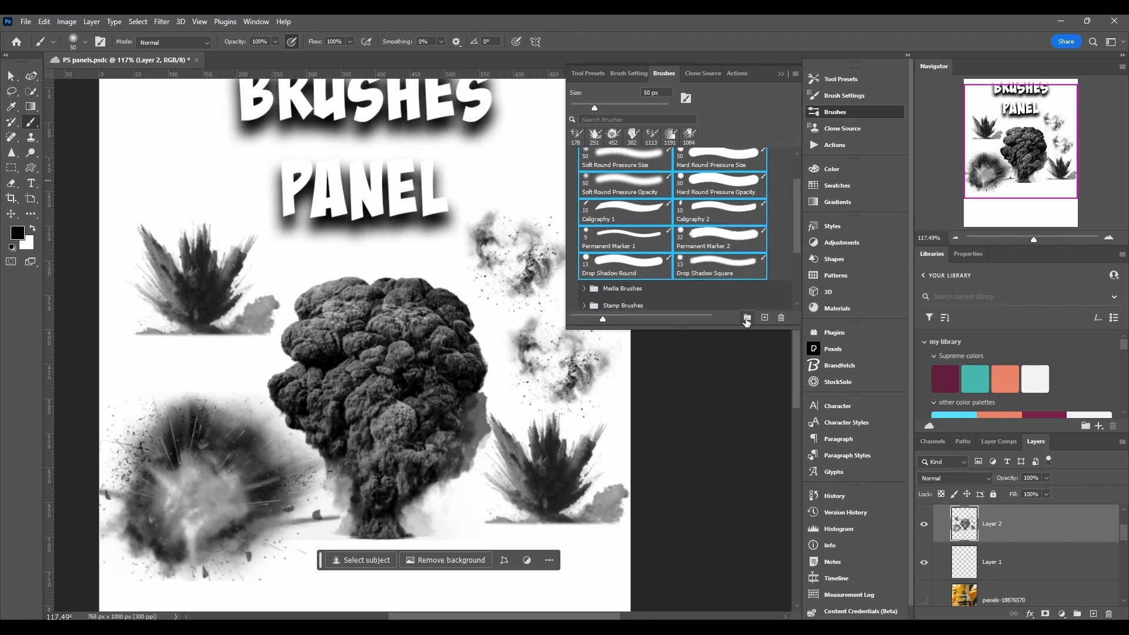
click(745, 318)
text(Mo)
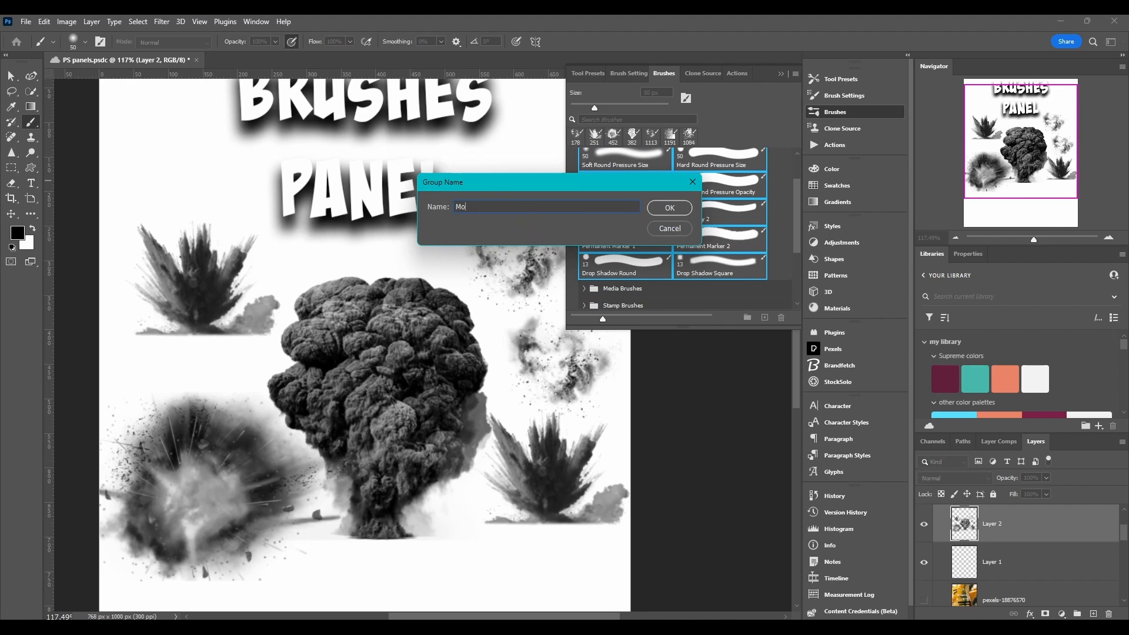
text(st Used)
key(Return)
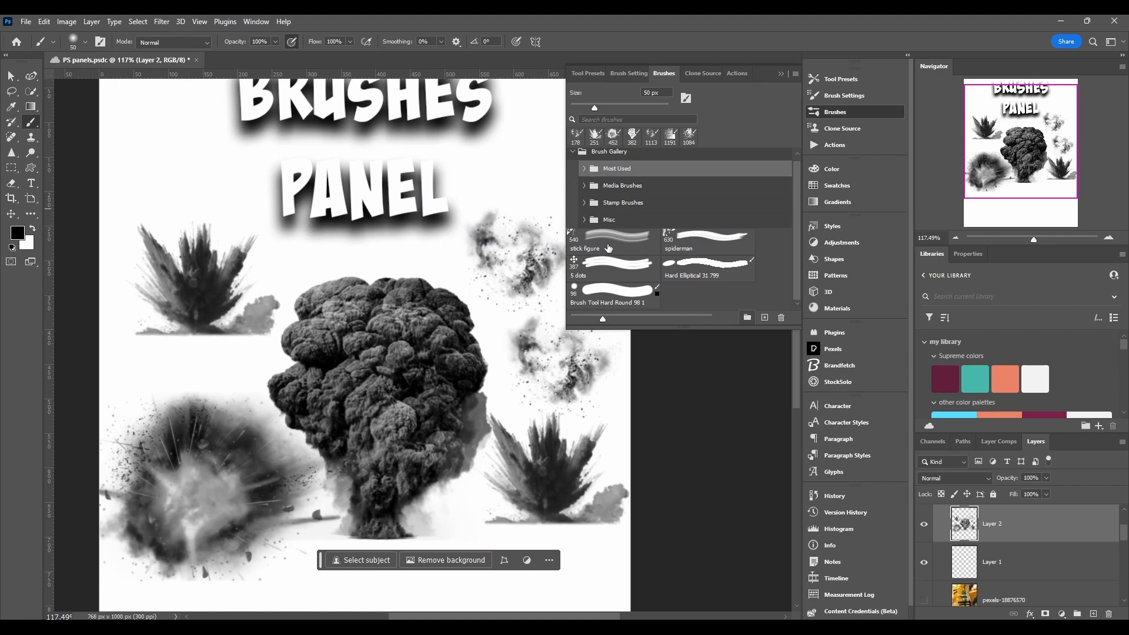
- Move the loose presets from stick figure through Brush Tool Hard Round 98 1 into the Misc folder and check its contents
click(633, 246)
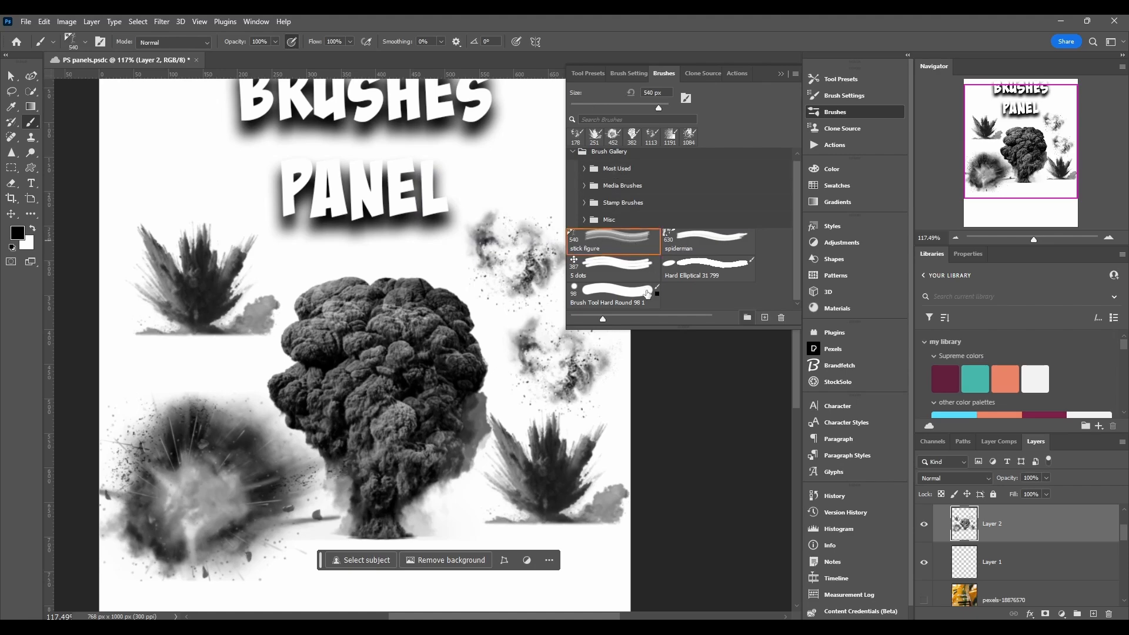
shift+click(639, 304)
drag(621, 244, 624, 223)
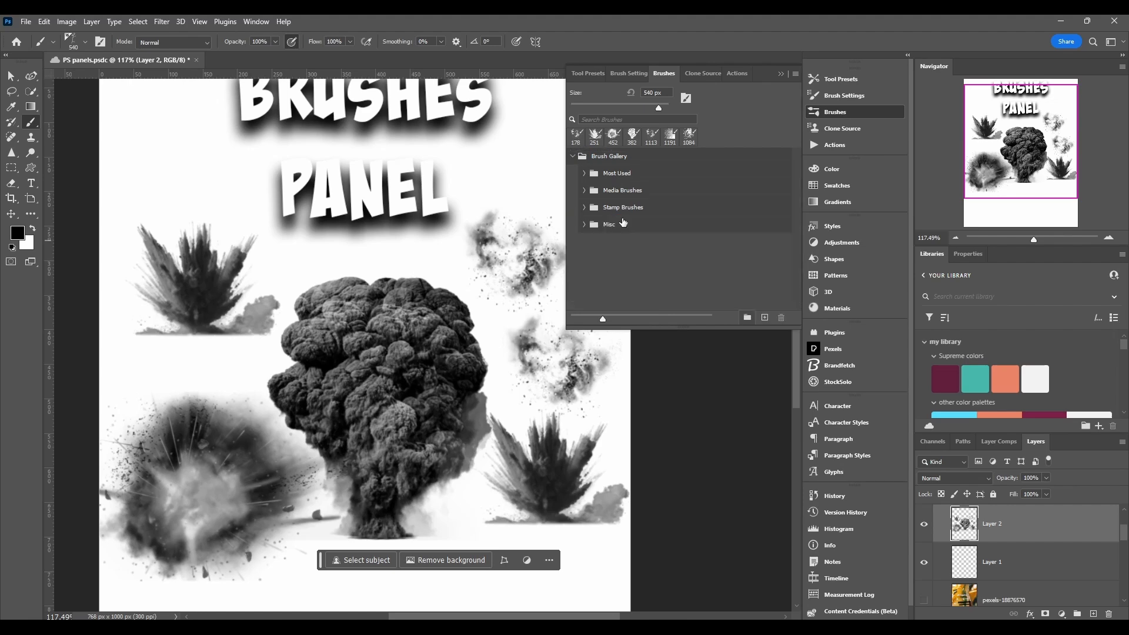
click(584, 227)
scroll(644, 277, down, 1)
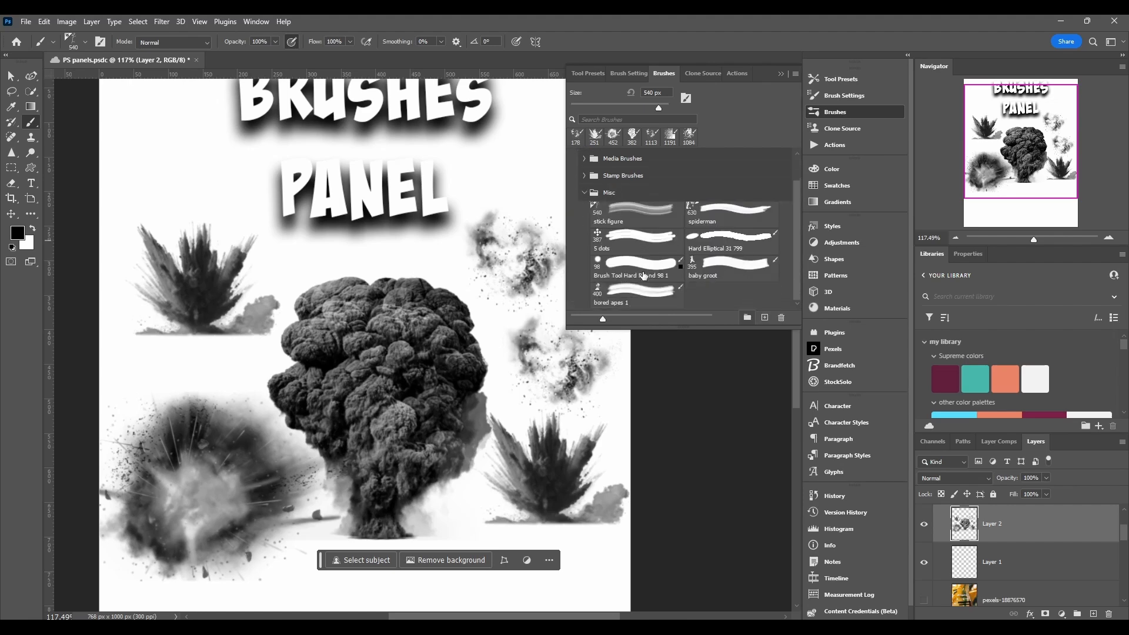
scroll(644, 276, up, 1)
click(585, 226)
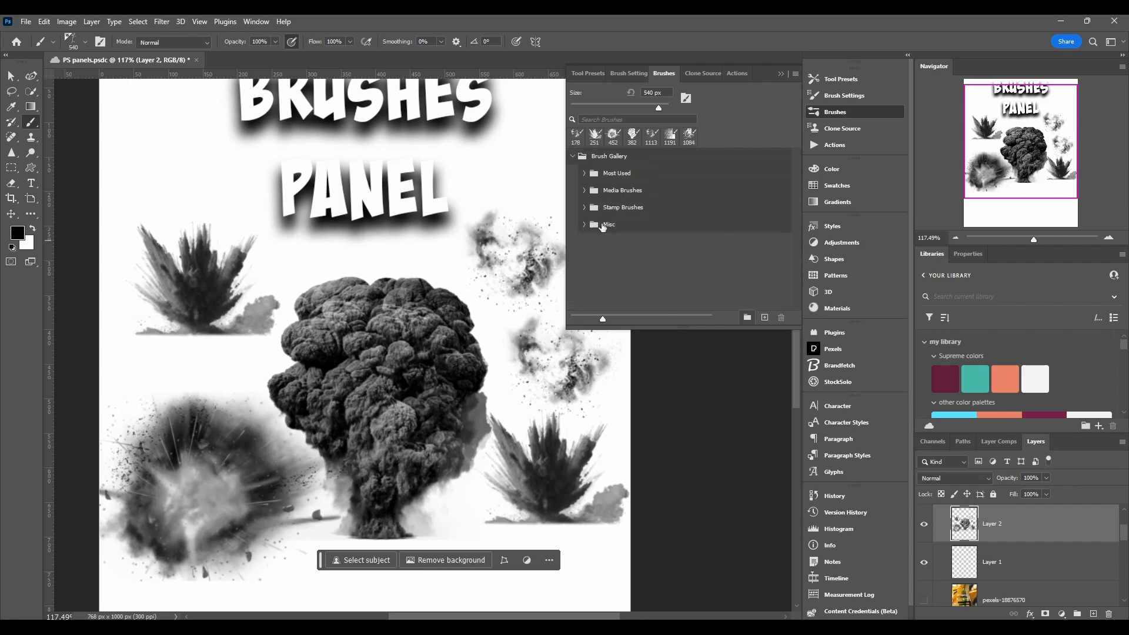
- Create a new brush preset from Soft Round in the Most Used folder, capturing the brush size and including tool settings
scroll(628, 257, up, 1)
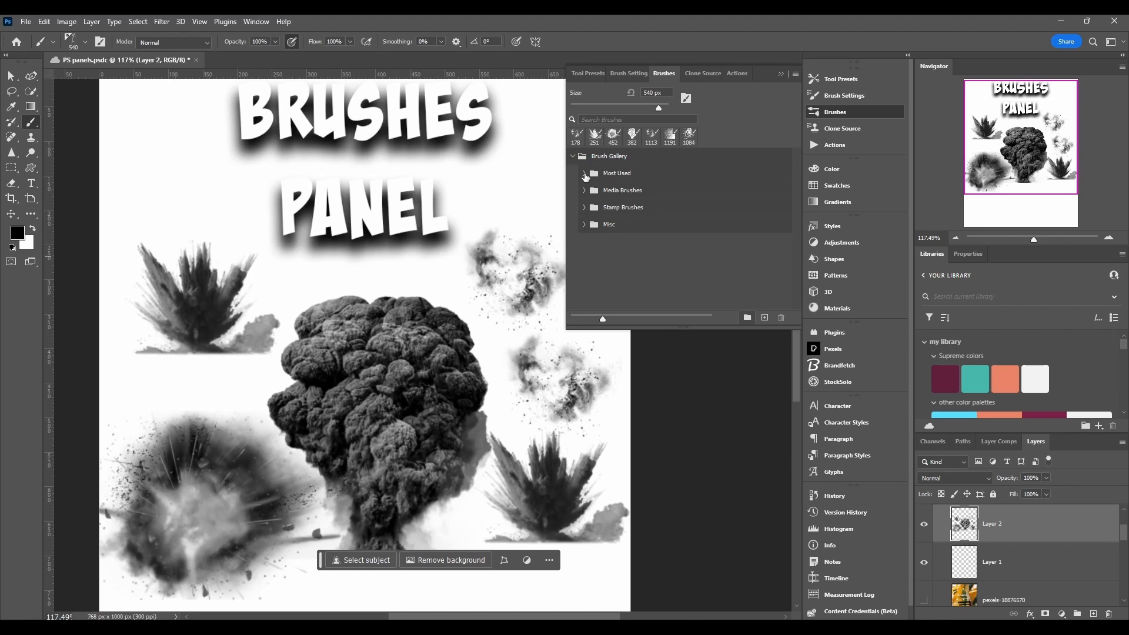
click(585, 175)
right_click(630, 172)
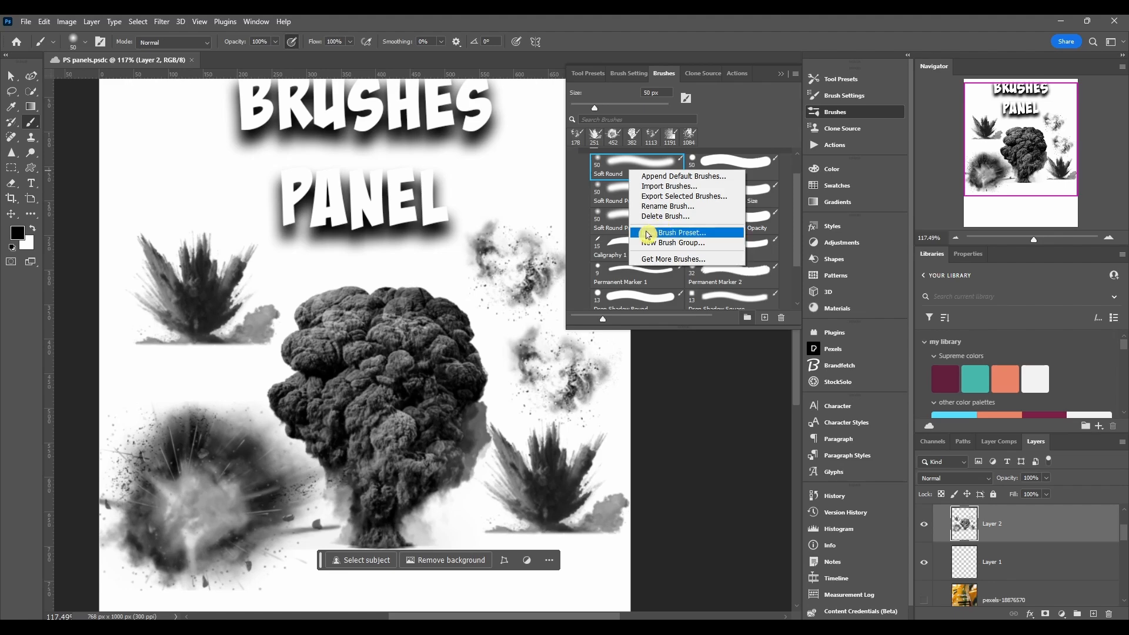
click(681, 235)
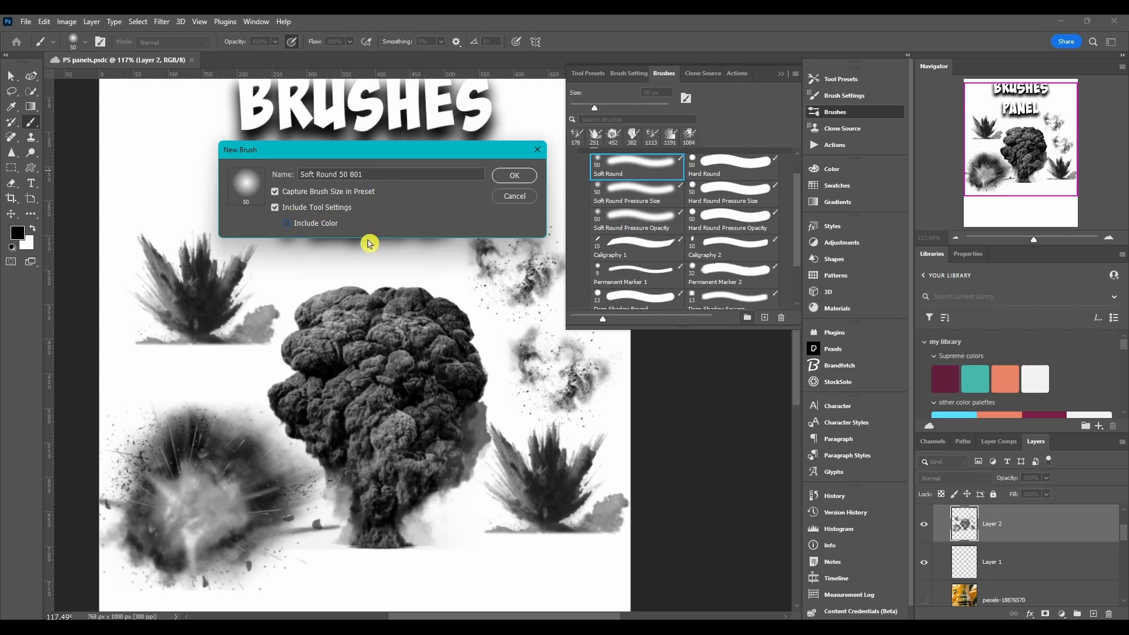
click(275, 209)
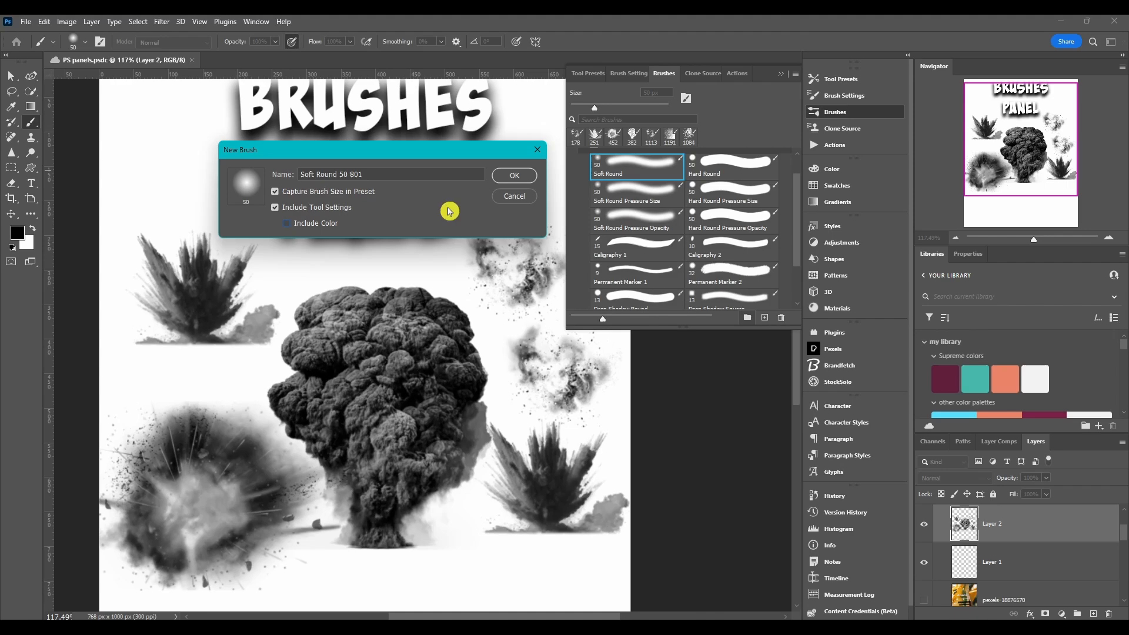
click(502, 179)
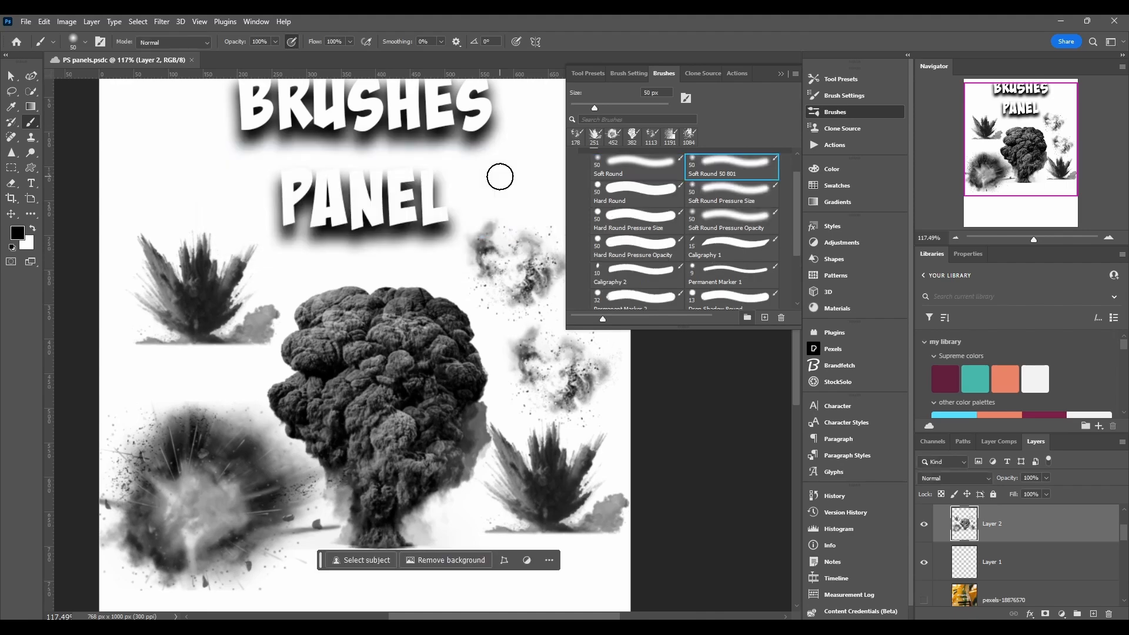
- Create a new brush group inside the Most Used folder with the default name
right_click(720, 170)
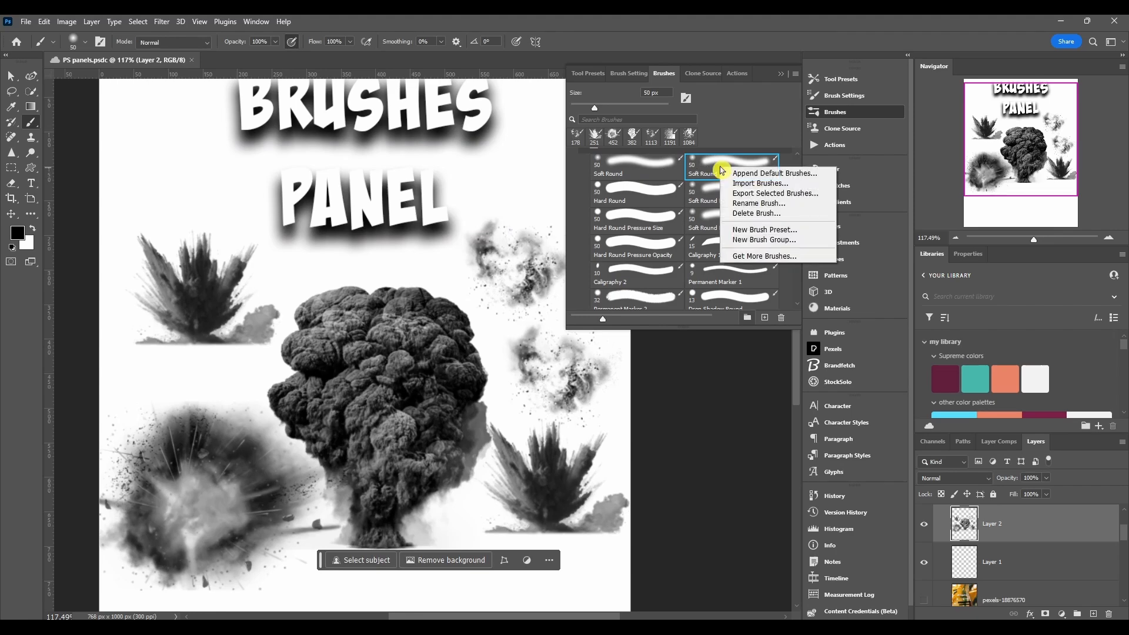
click(747, 241)
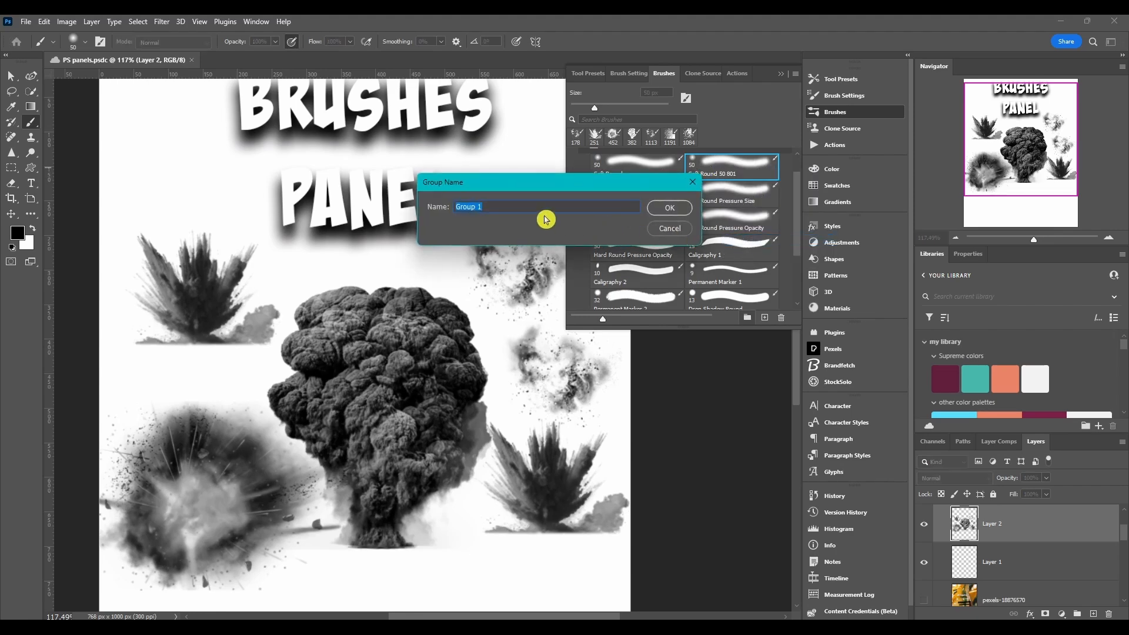
click(689, 208)
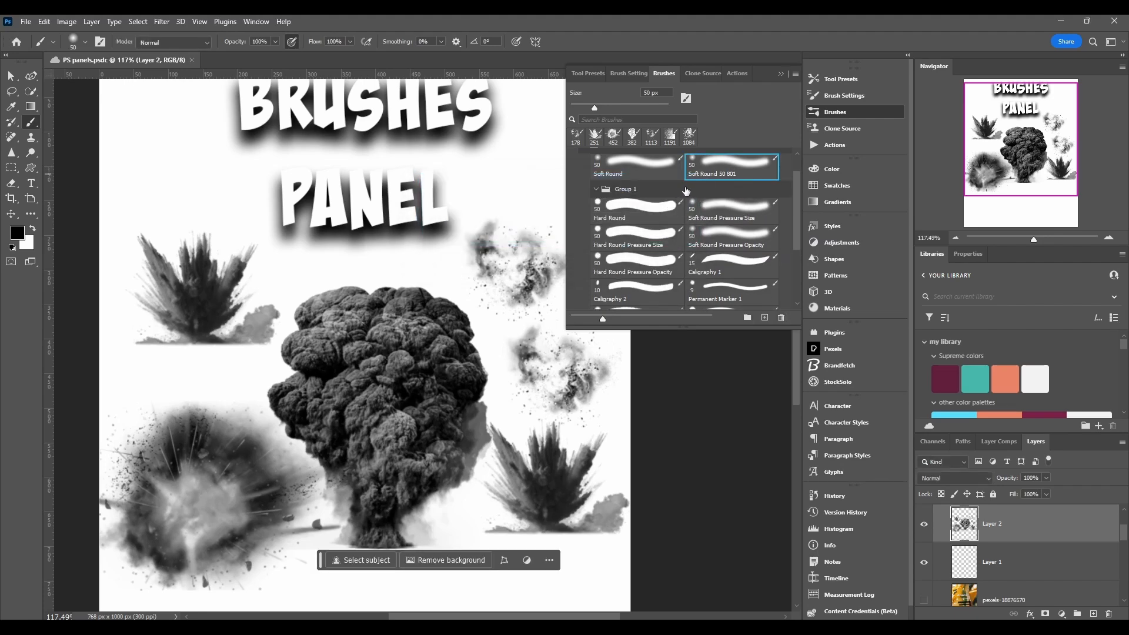
- Delete Group 1 and the duplicate Soft Round 50 801 preset from the Most Used folder
click(781, 319)
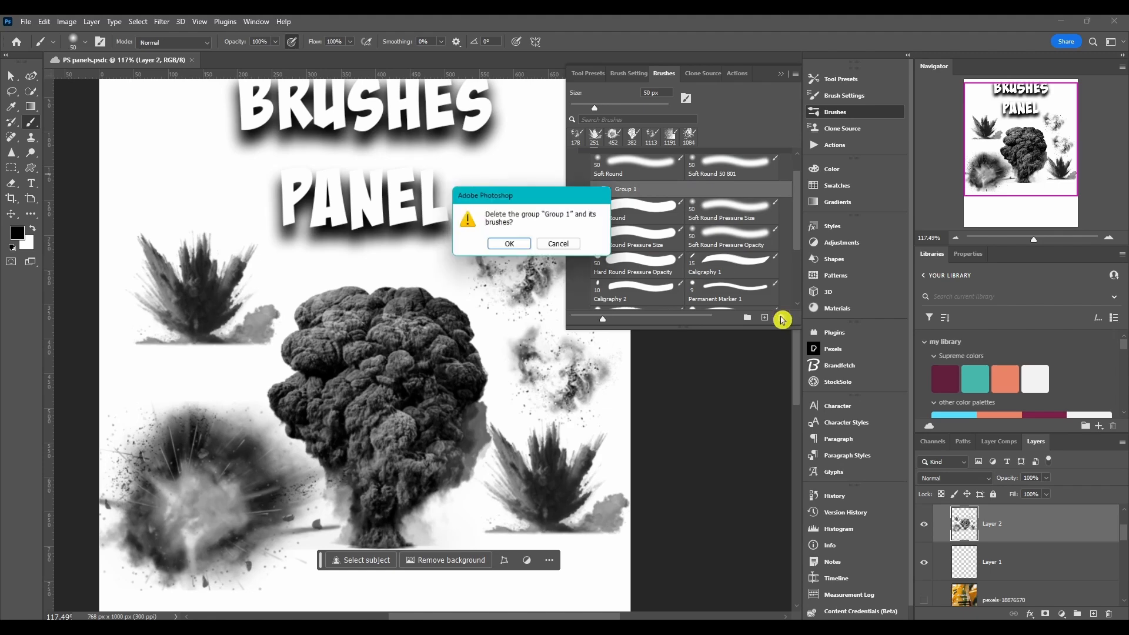
click(520, 245)
click(738, 167)
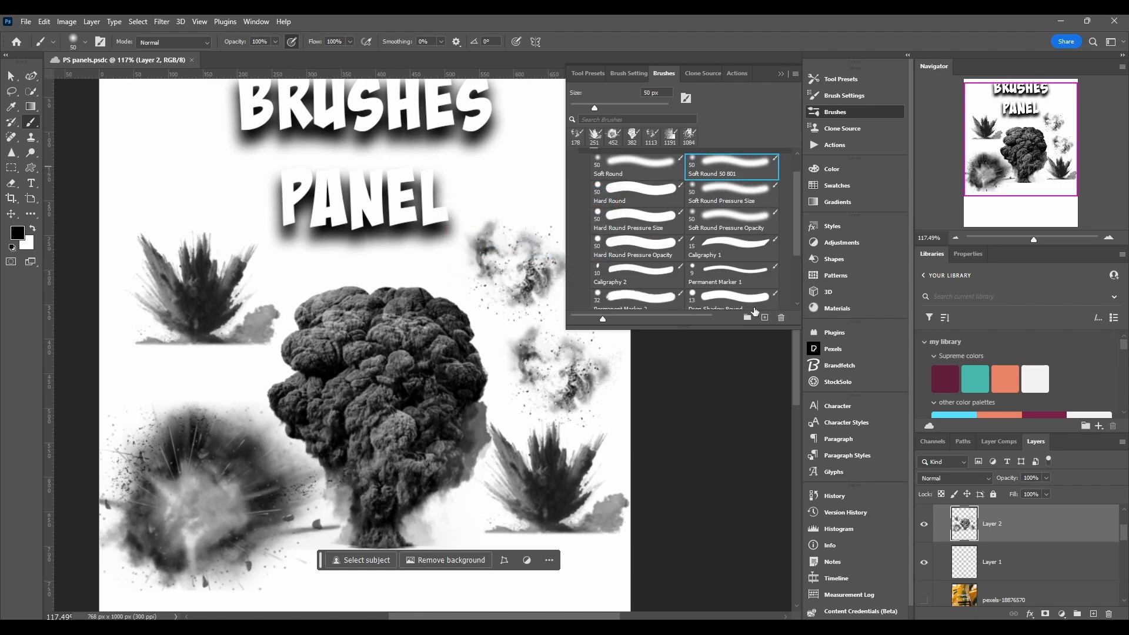
click(780, 318)
click(519, 245)
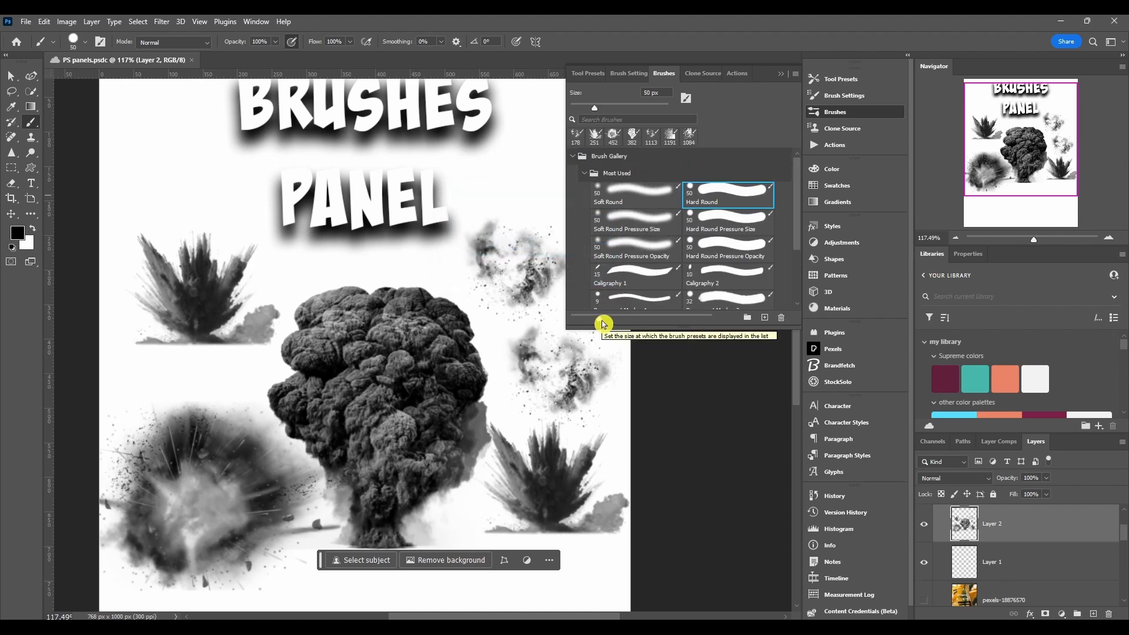
- Enlarge the brush preset previews in the brush list to their maximum display size
mouse_move(603, 324)
mouse_down()
mouse_move(715, 330)
mouse_move(683, 330)
mouse_move(723, 320)
mouse_up()
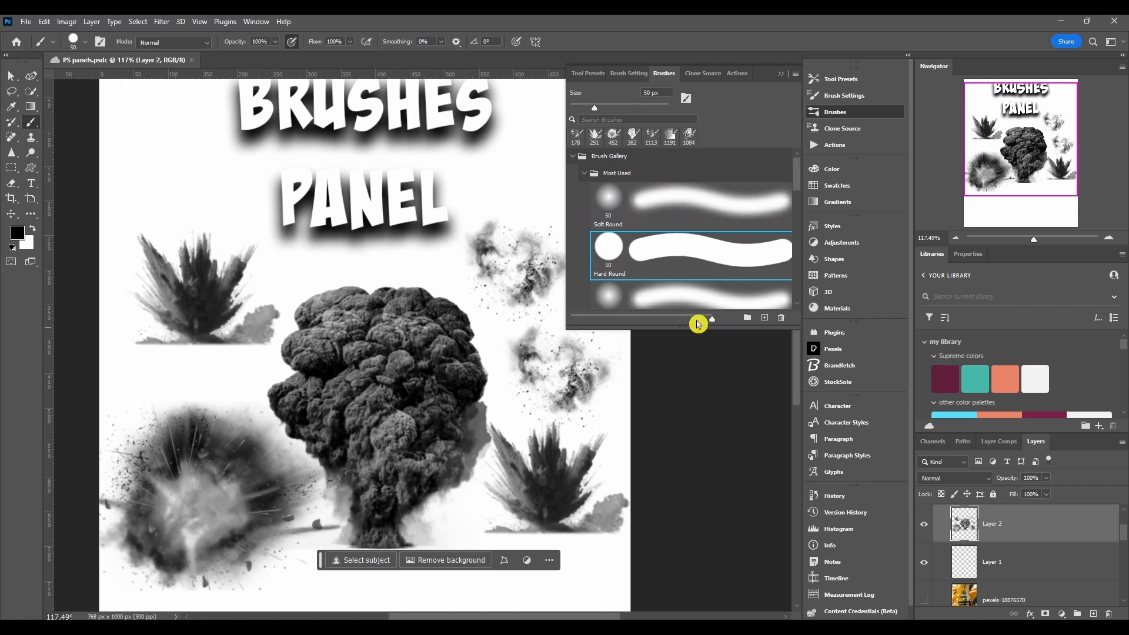
- Enlarge the Brushes panel to show more presets and review the commands available for the Soft Round preset
mouse_move(569, 327)
mouse_down()
mouse_move(520, 364)
mouse_move(511, 494)
mouse_up()
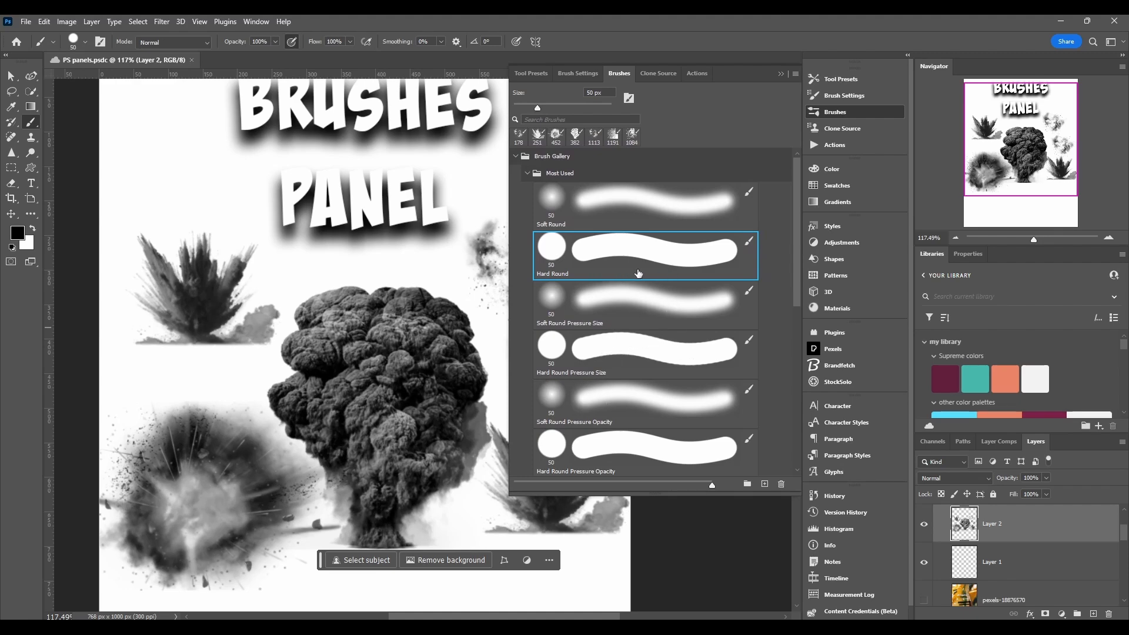
scroll(639, 273, down, 1)
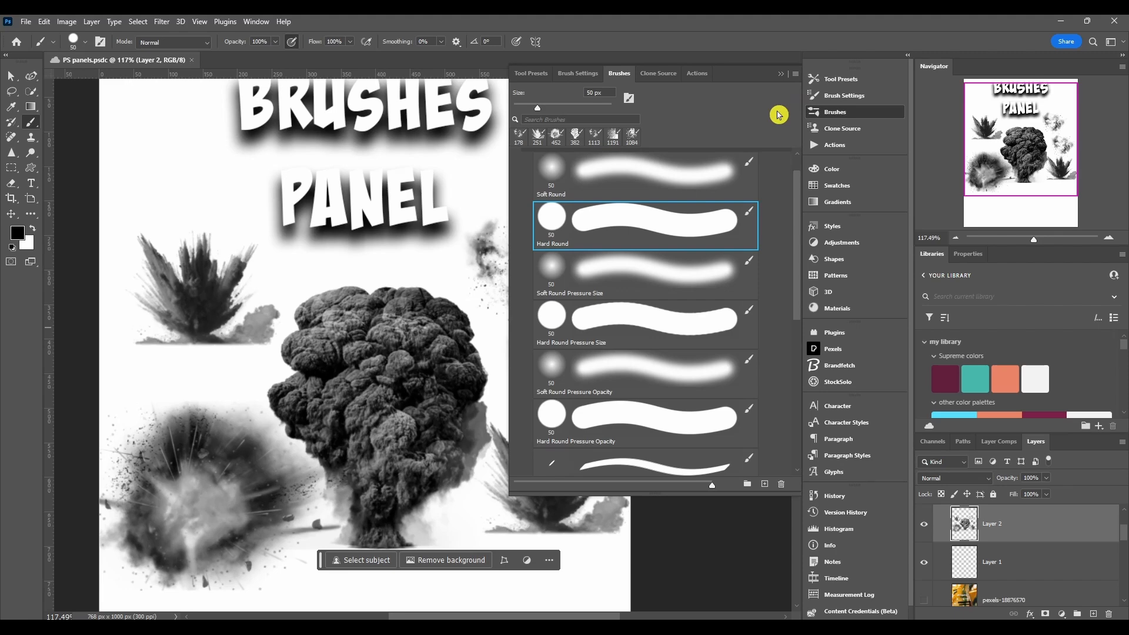
click(796, 76)
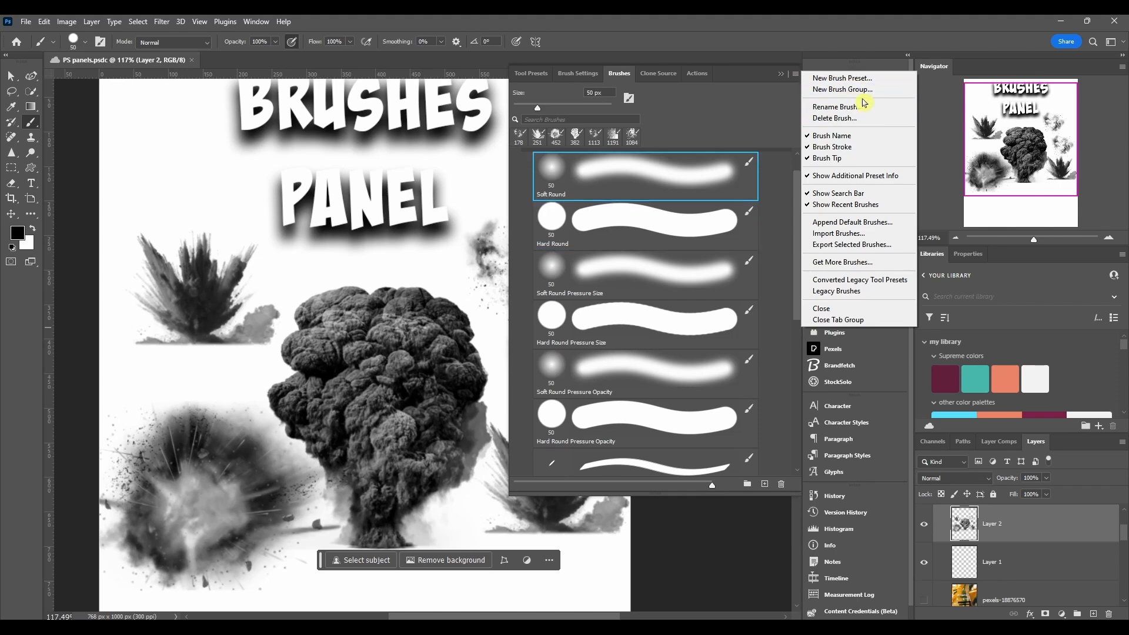
right_click(701, 173)
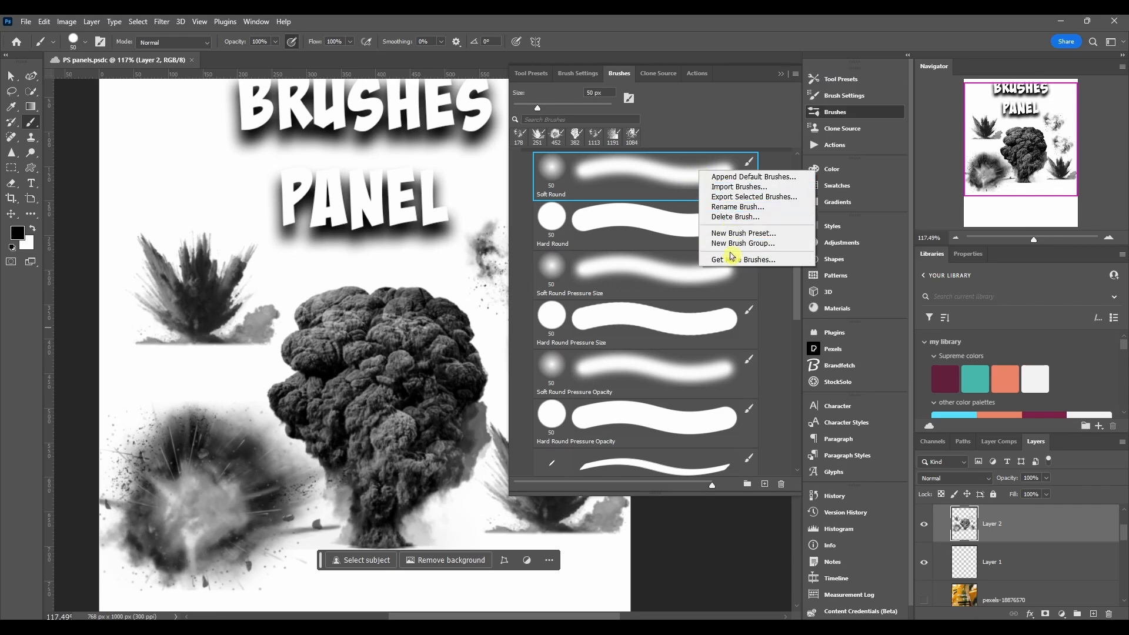
click(731, 139)
- Review the brush display options and look through the names, strokes and tips of the Most Used presets
click(796, 76)
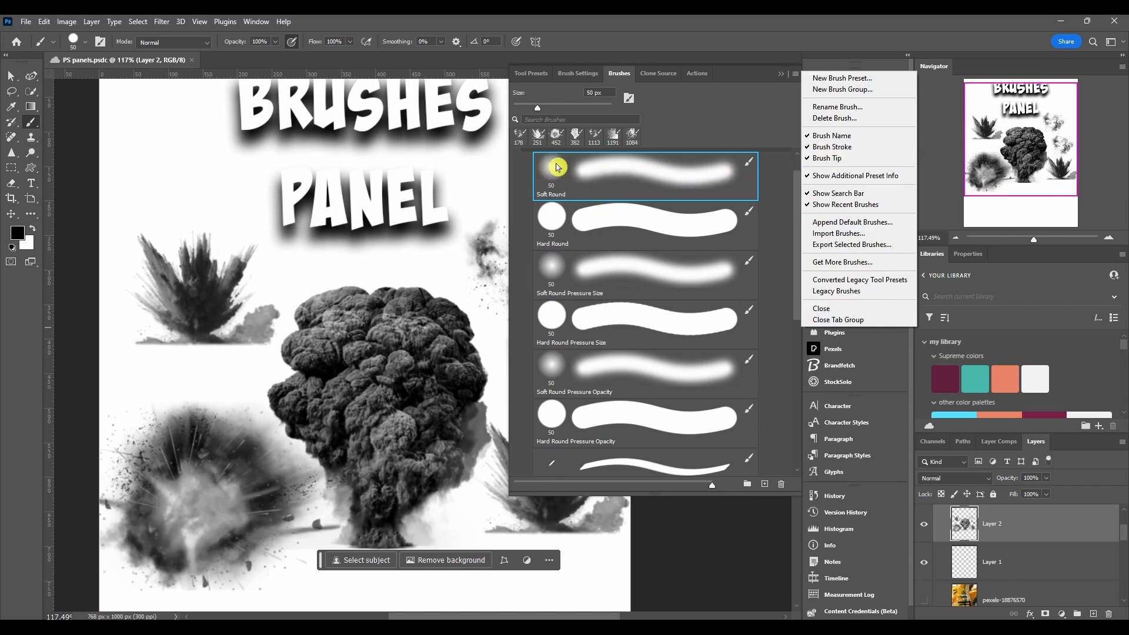
click(809, 159)
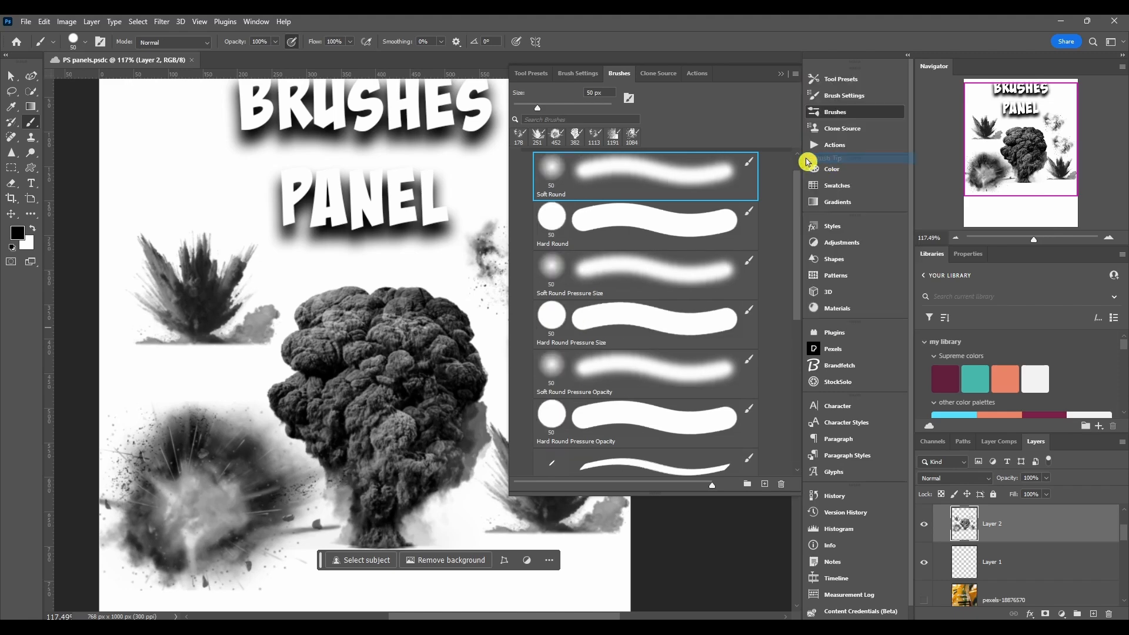
scroll(653, 435, down, 3)
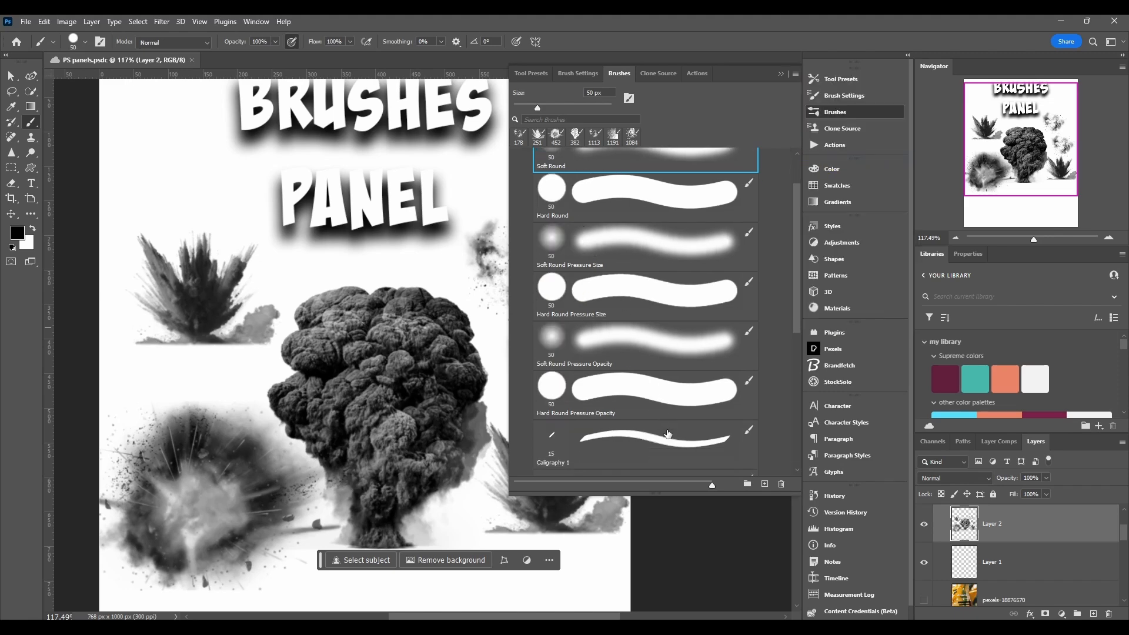
scroll(600, 432, down, 1)
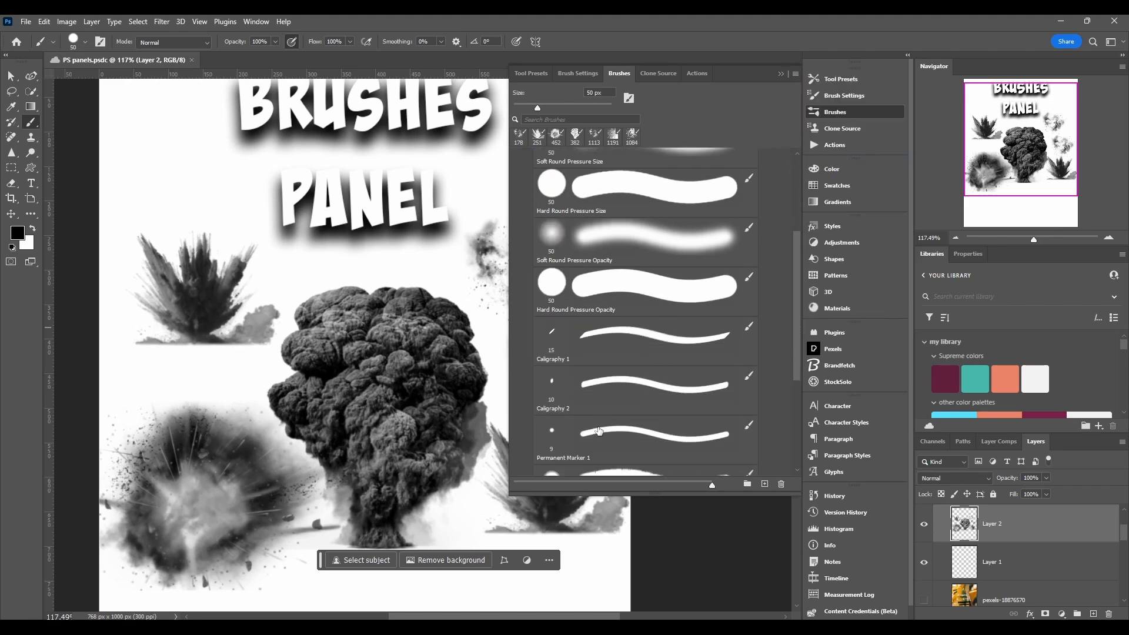
scroll(599, 432, down, 5)
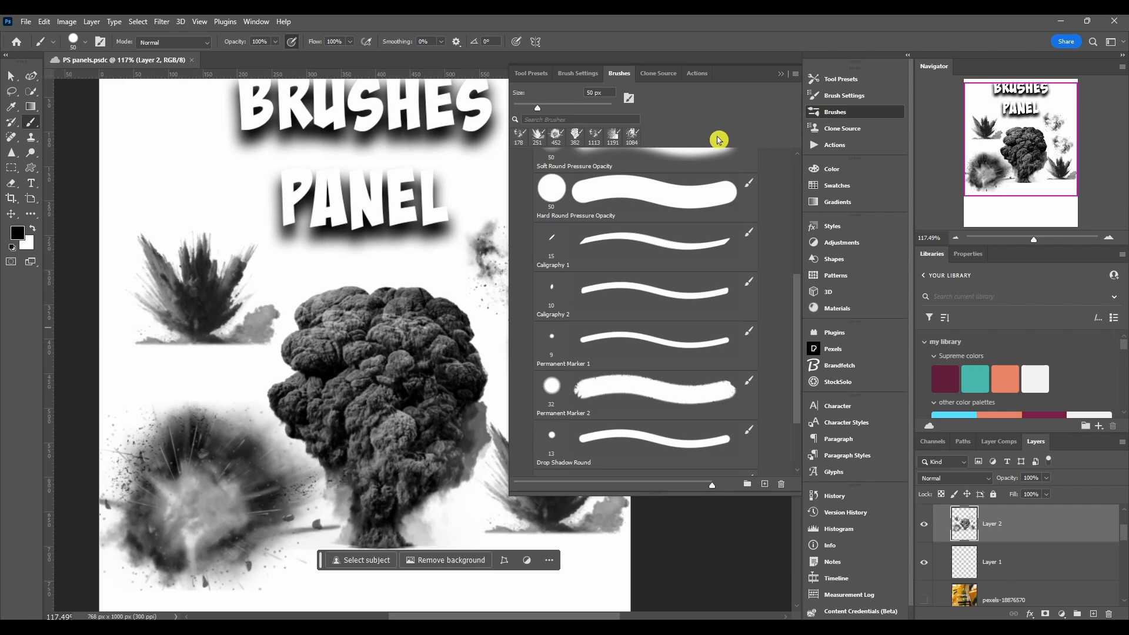
scroll(635, 268, up, 4)
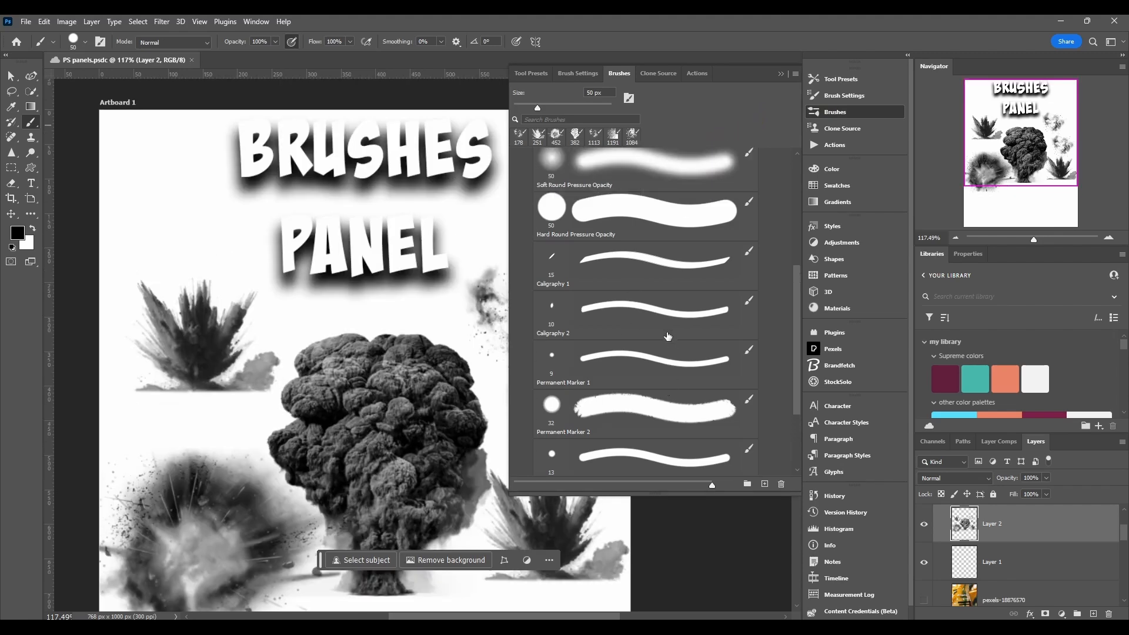
- Hide the additional preset info in the brush list and show it again
click(796, 74)
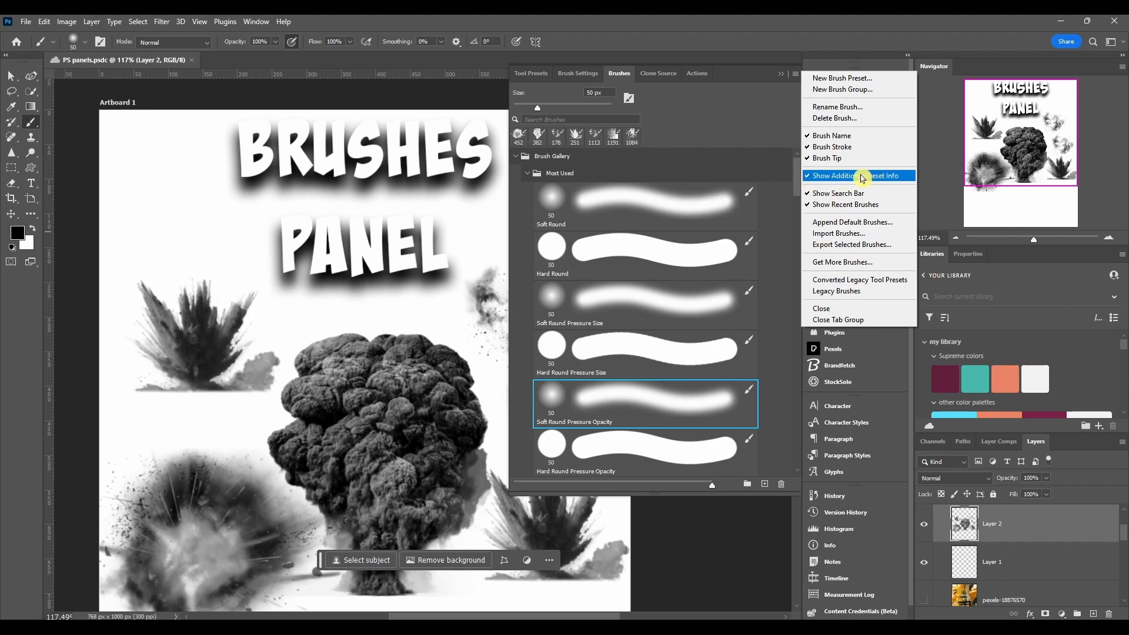
click(834, 175)
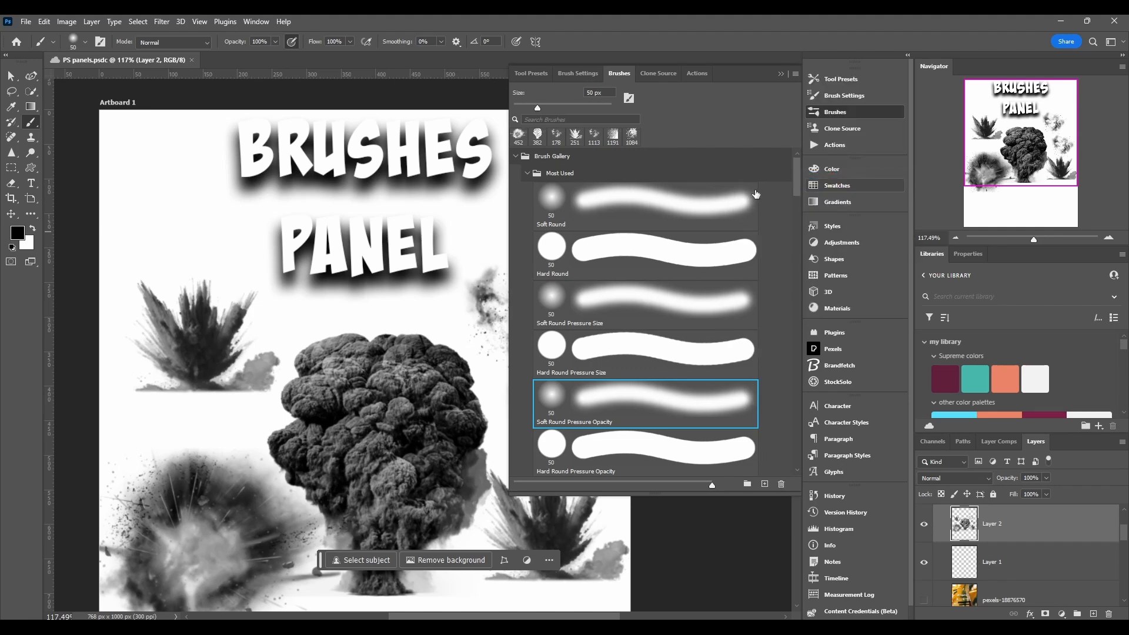
click(795, 75)
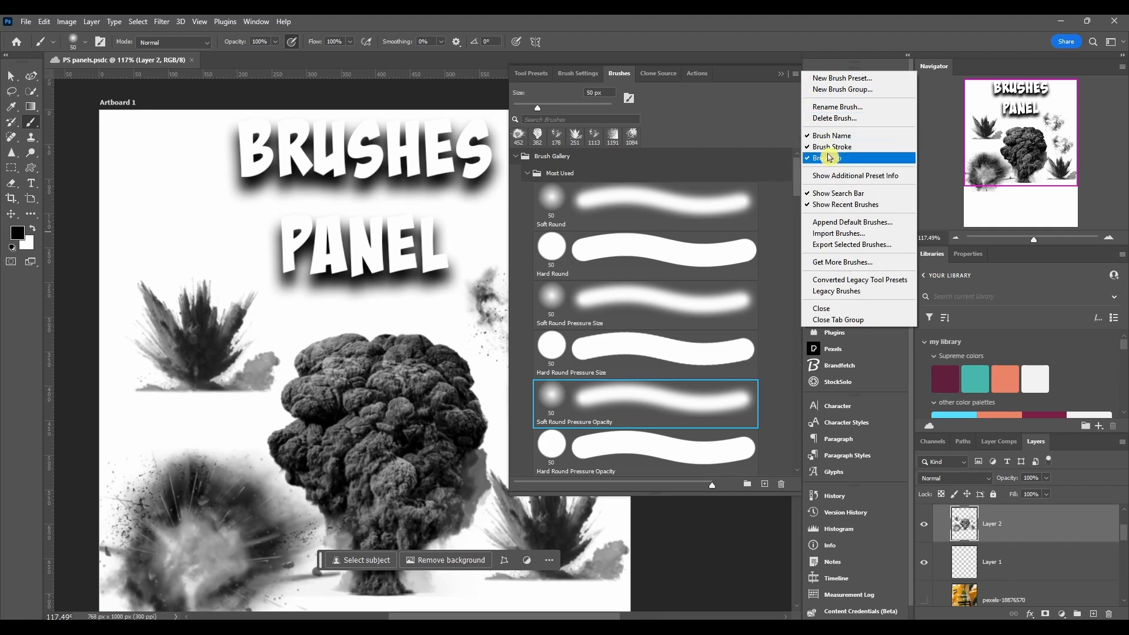
click(834, 176)
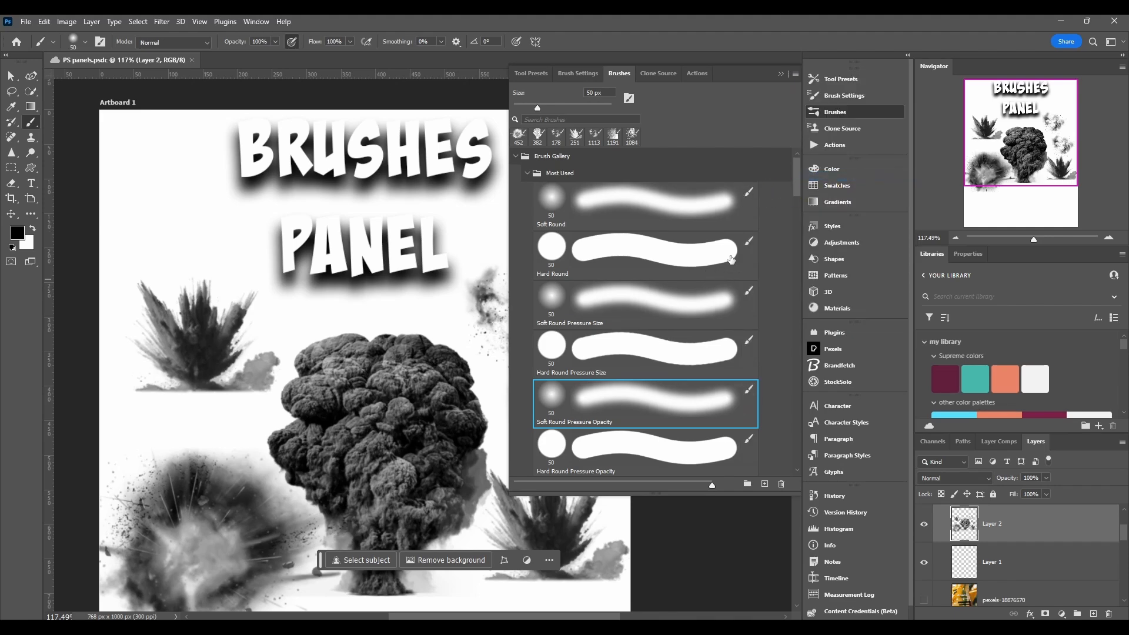
drag(794, 201, 794, 277)
scroll(740, 195, up, 15)
- Bring up the prompt for appending the default brushes and cancel it
click(796, 74)
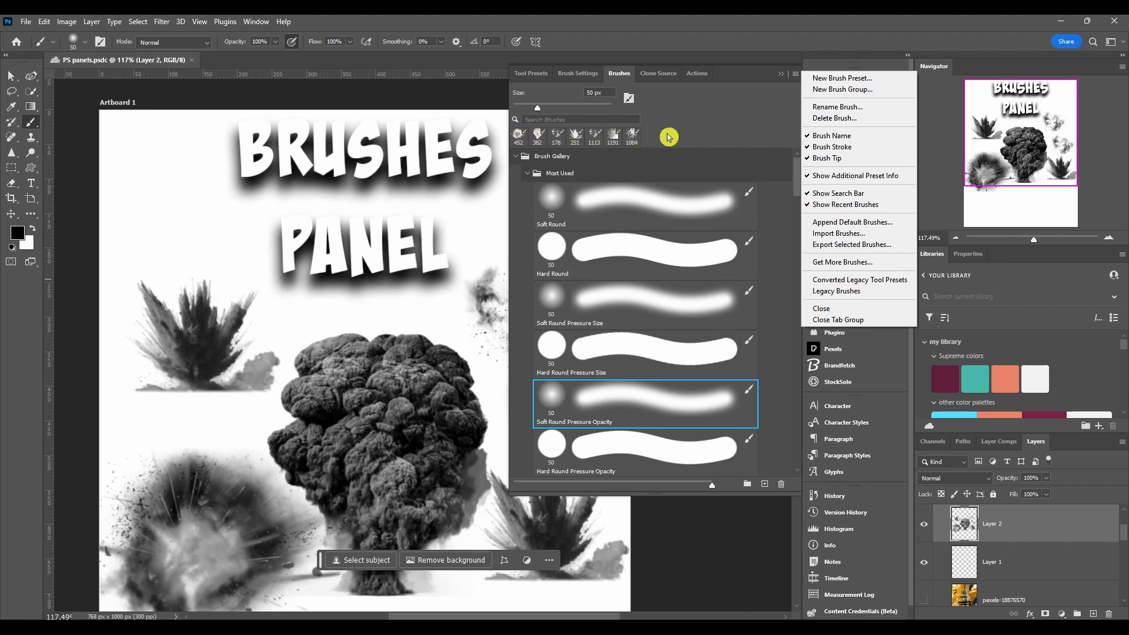
click(851, 227)
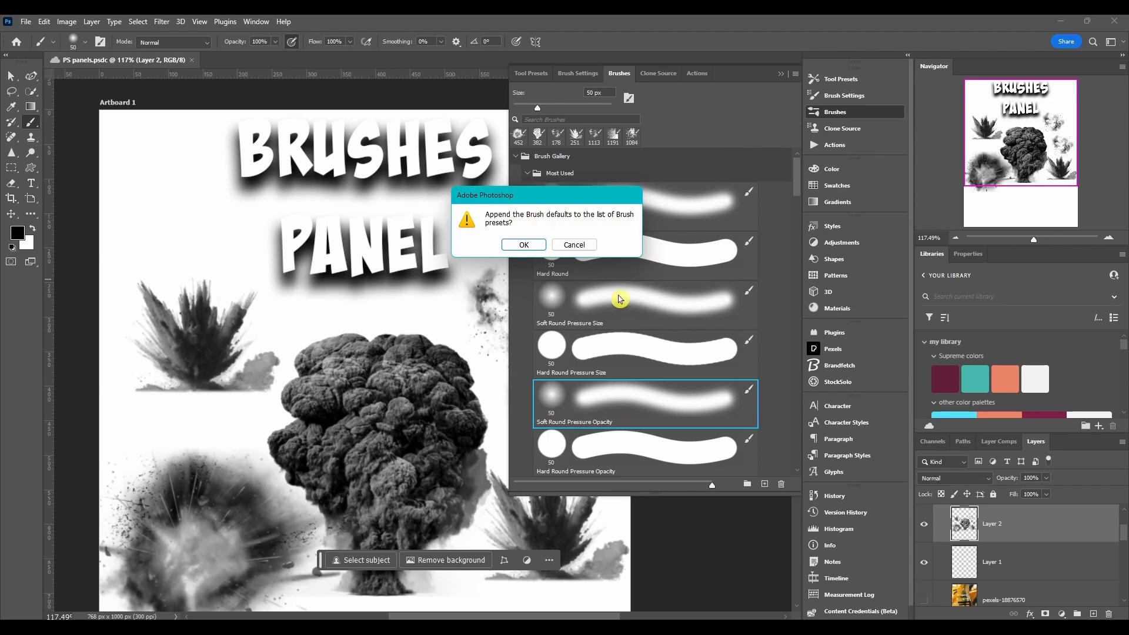
click(574, 244)
- Open the brush import dialog and close it without loading a file
click(796, 74)
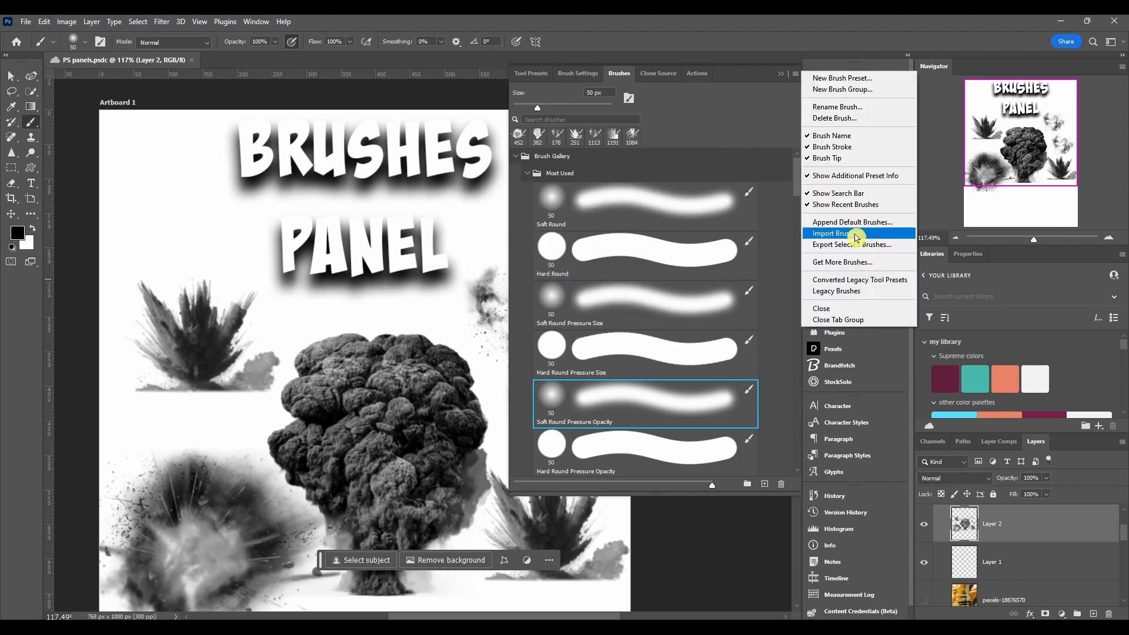
click(857, 235)
drag(422, 136, 455, 125)
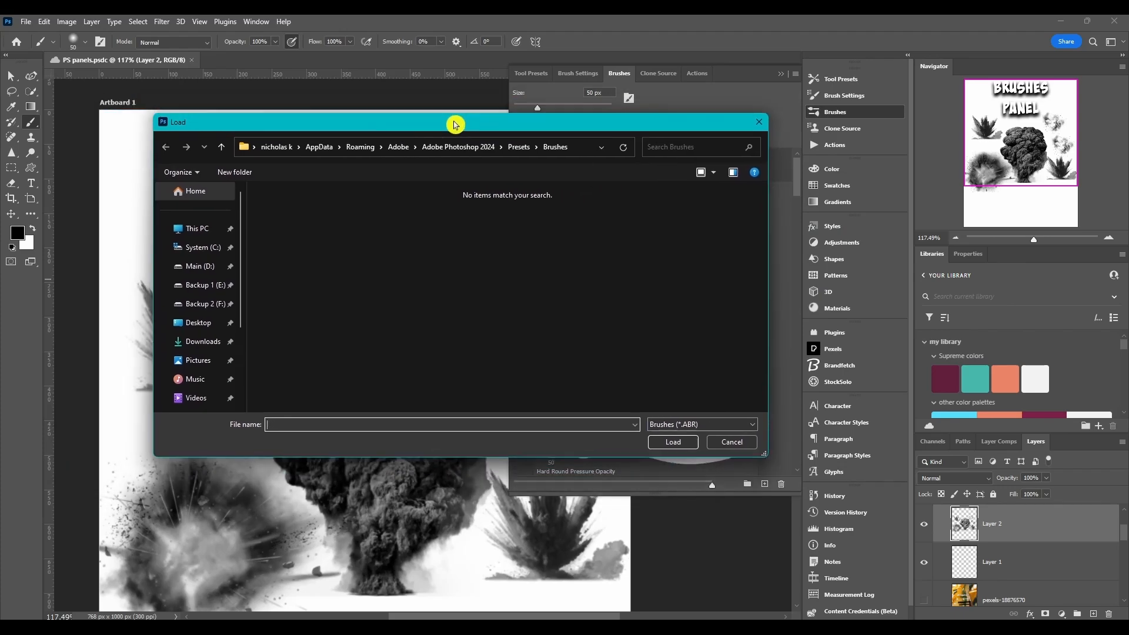
click(758, 122)
- Collapse the Most Used and Dry Brushes groups, and check the Wet Brushes and Texture groups under Media Brushes
click(797, 75)
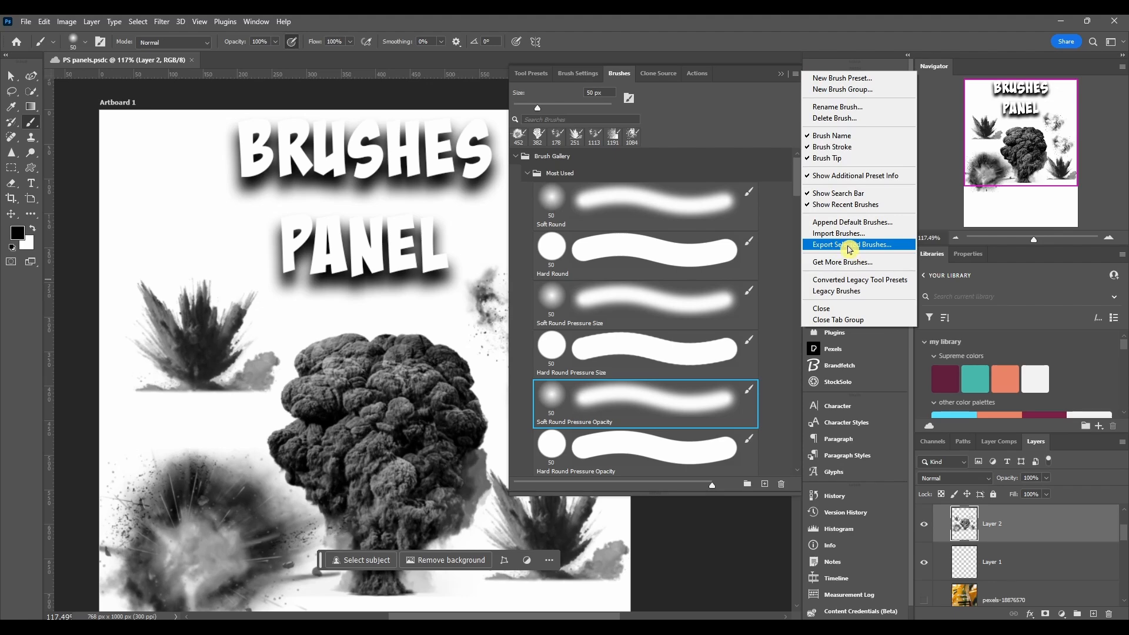
click(527, 177)
click(526, 175)
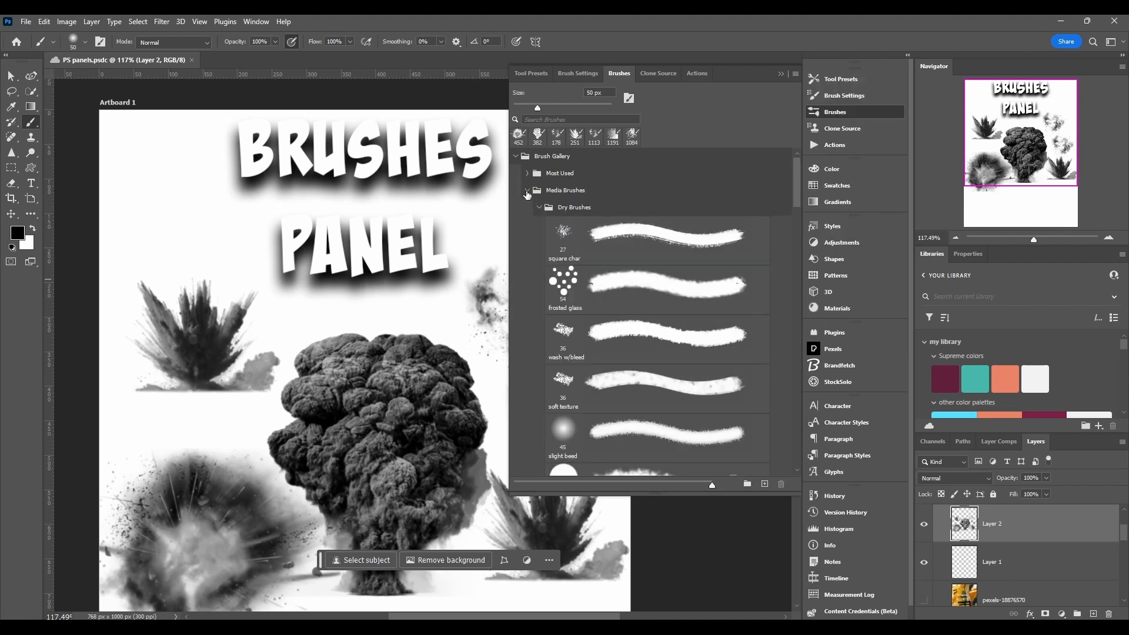
click(537, 208)
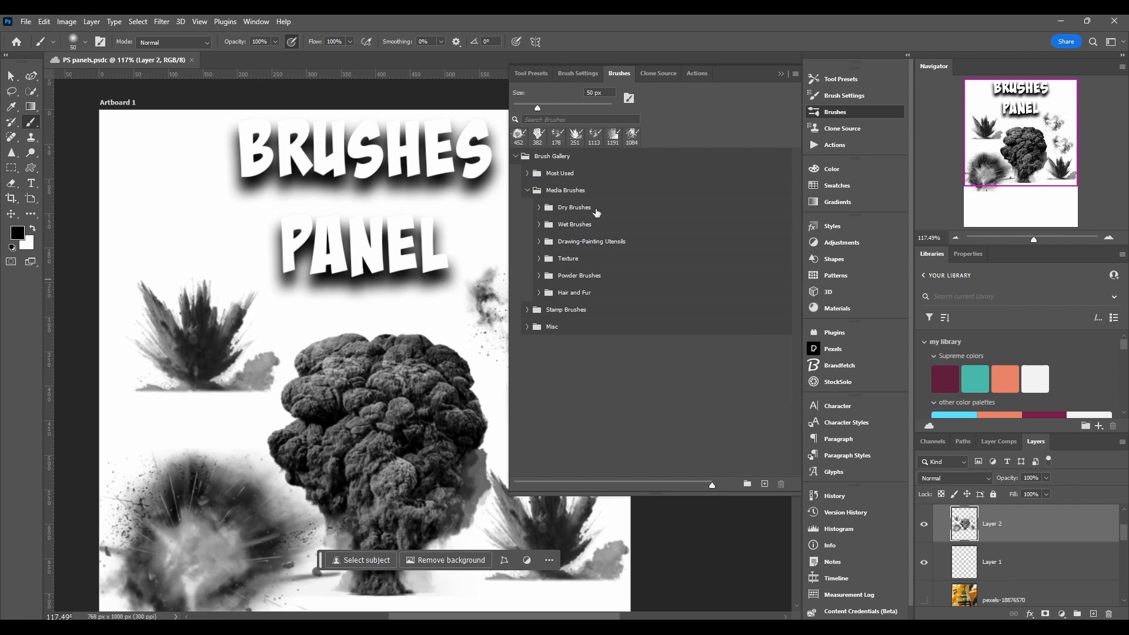
click(532, 230)
click(538, 225)
click(538, 260)
click(539, 262)
- Open Adobe's Get More Brushes page in the browser and look through the downloadable brush packs
click(681, 132)
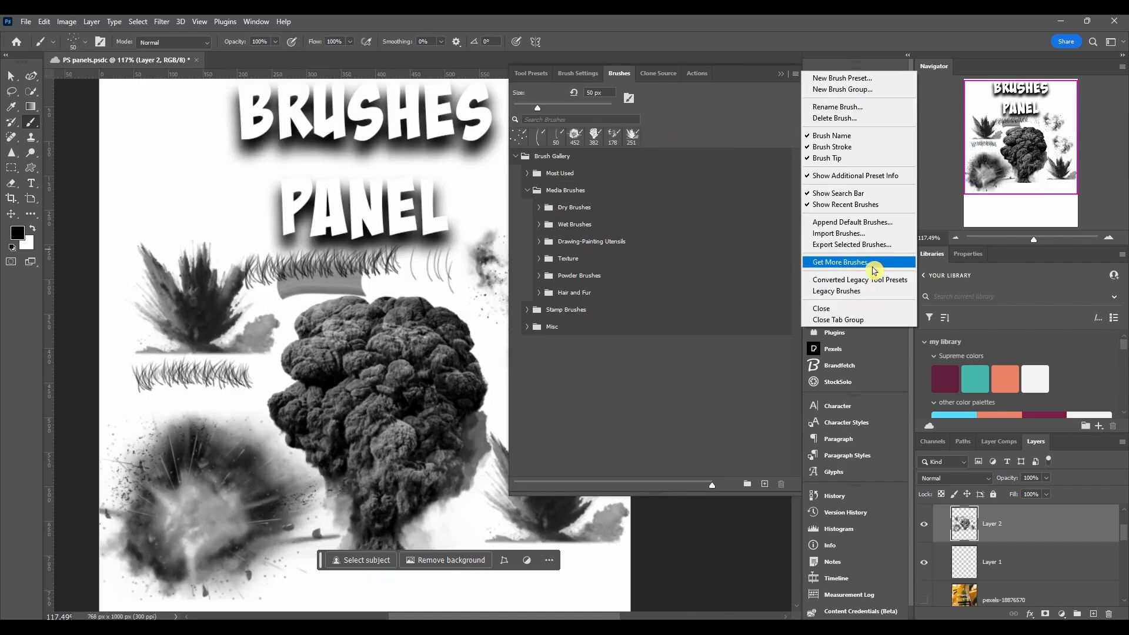
click(840, 262)
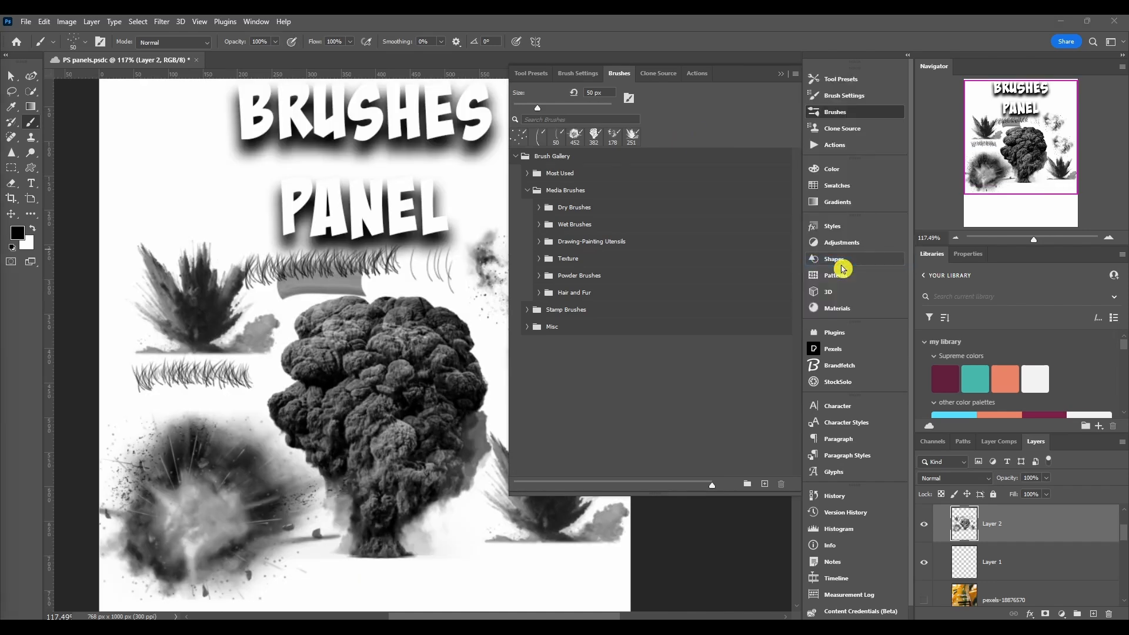
scroll(613, 434, down, 8)
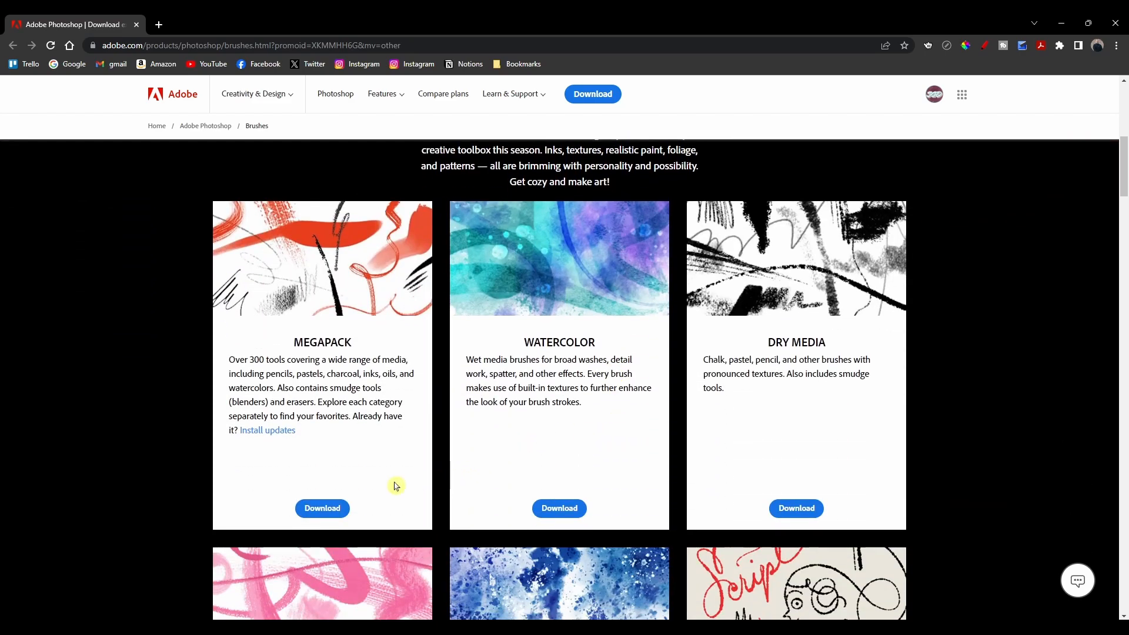
scroll(504, 509, down, 12)
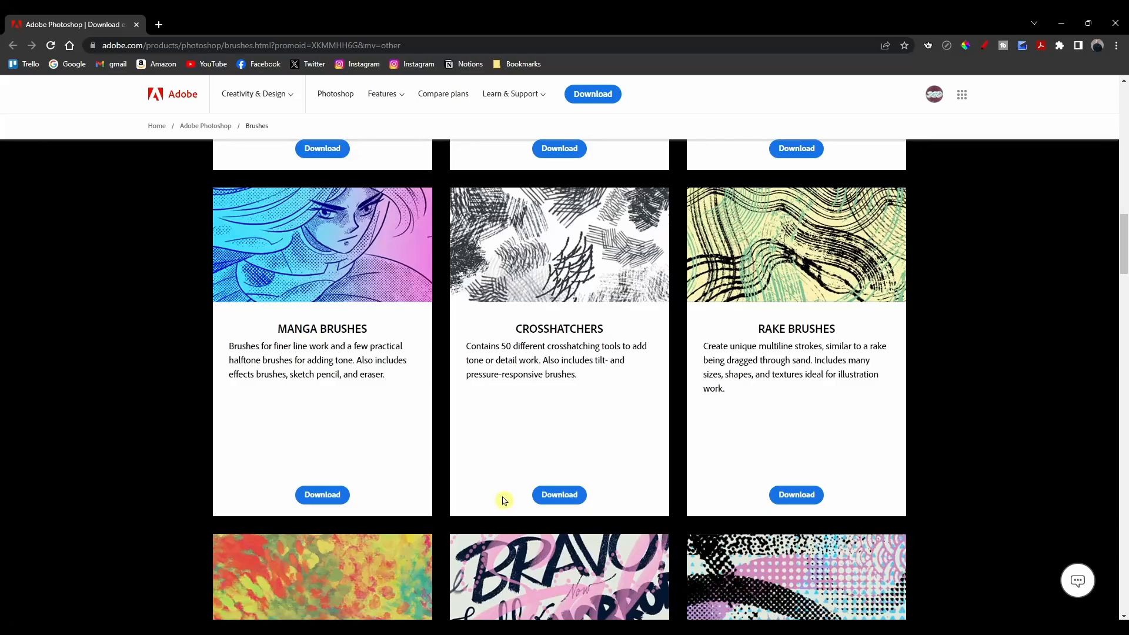
scroll(500, 501, down, 6)
scroll(504, 501, down, 5)
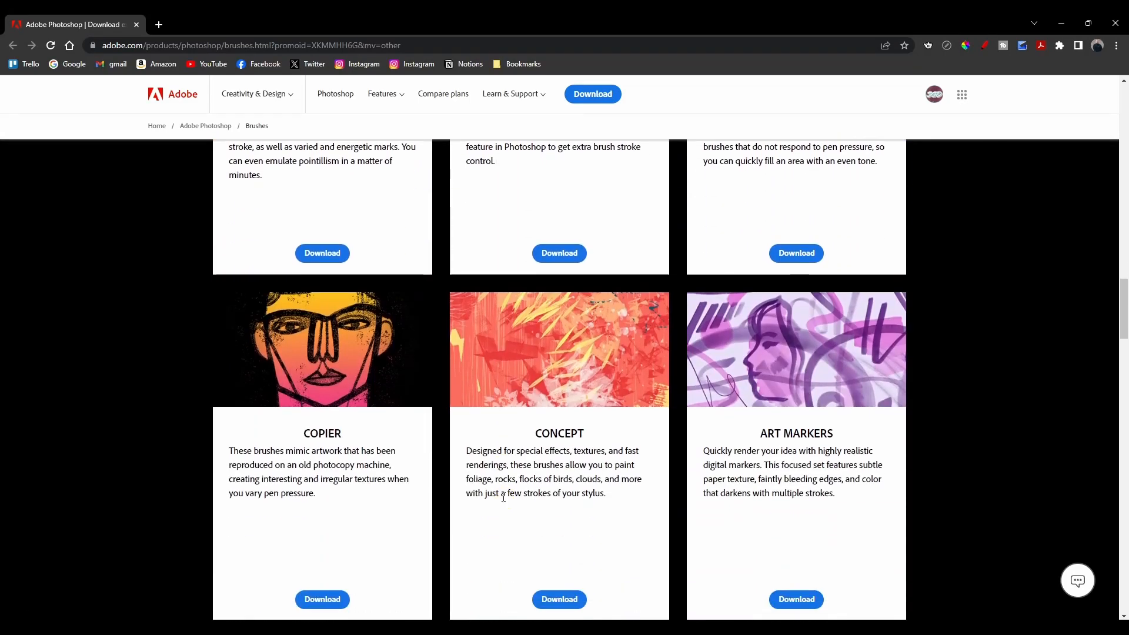
scroll(503, 498, down, 10)
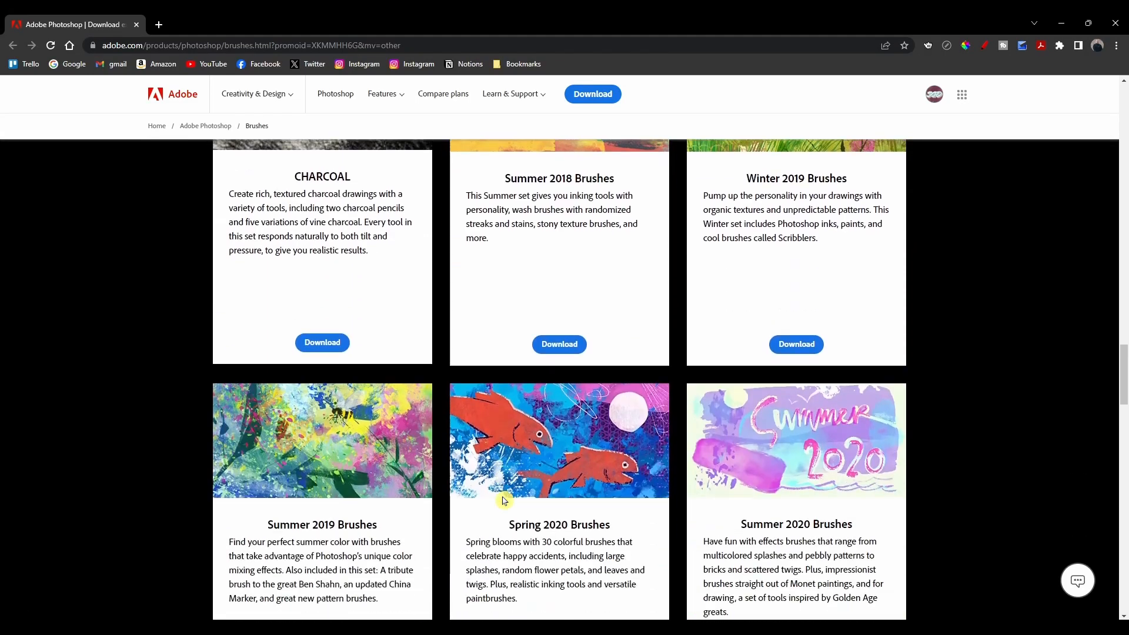
scroll(504, 501, down, 14)
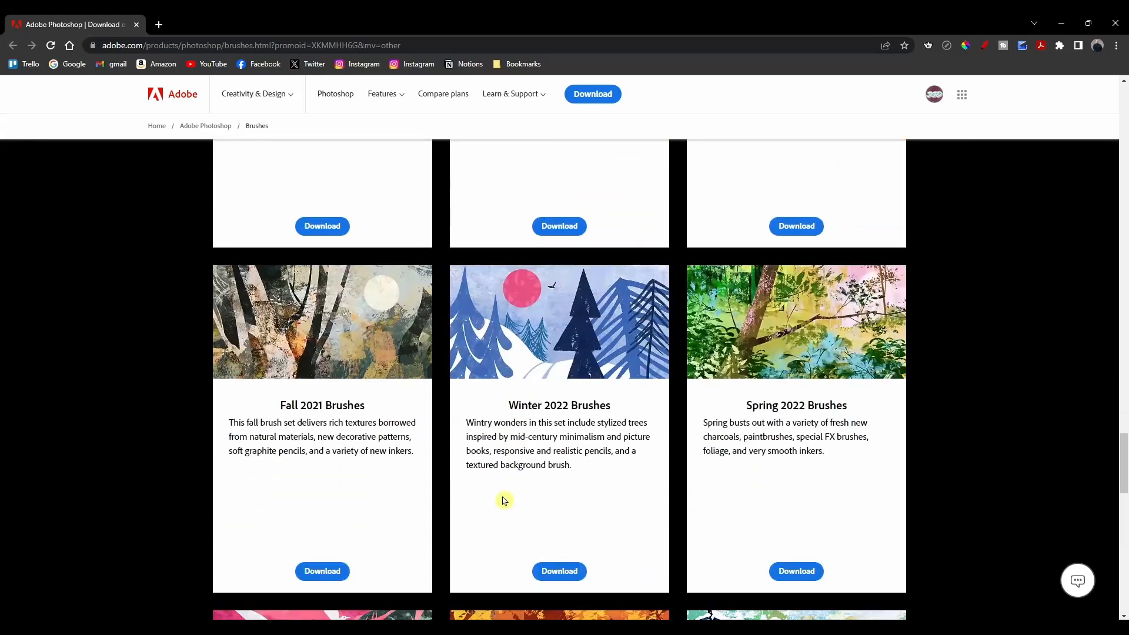
scroll(504, 500, down, 13)
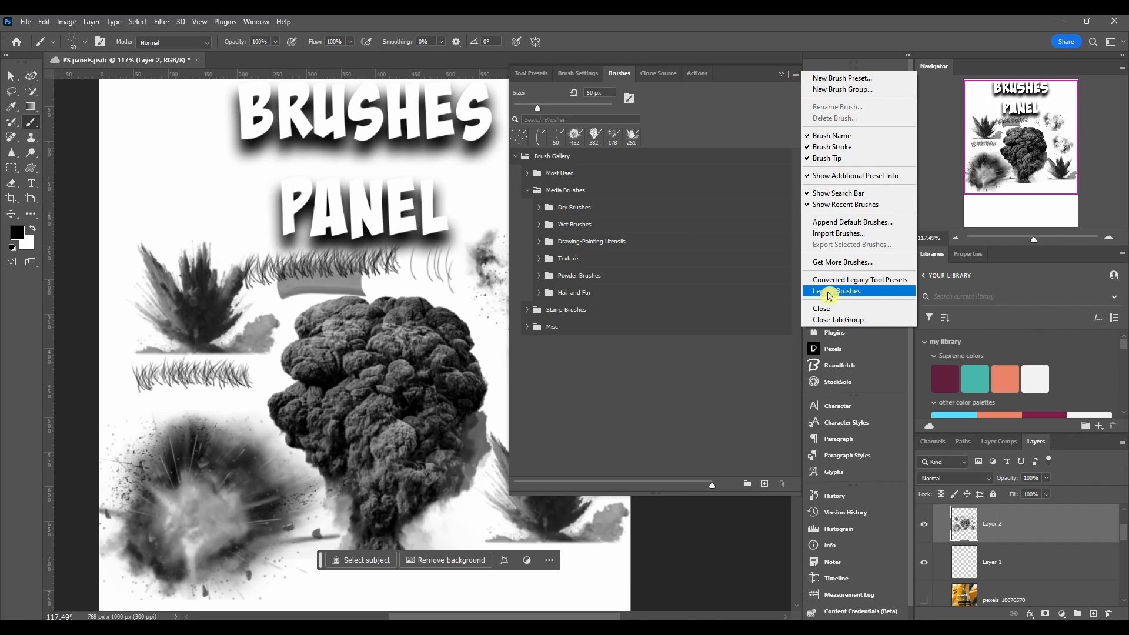
- Restore the Legacy Brushes set to the list of brush presets
click(843, 291)
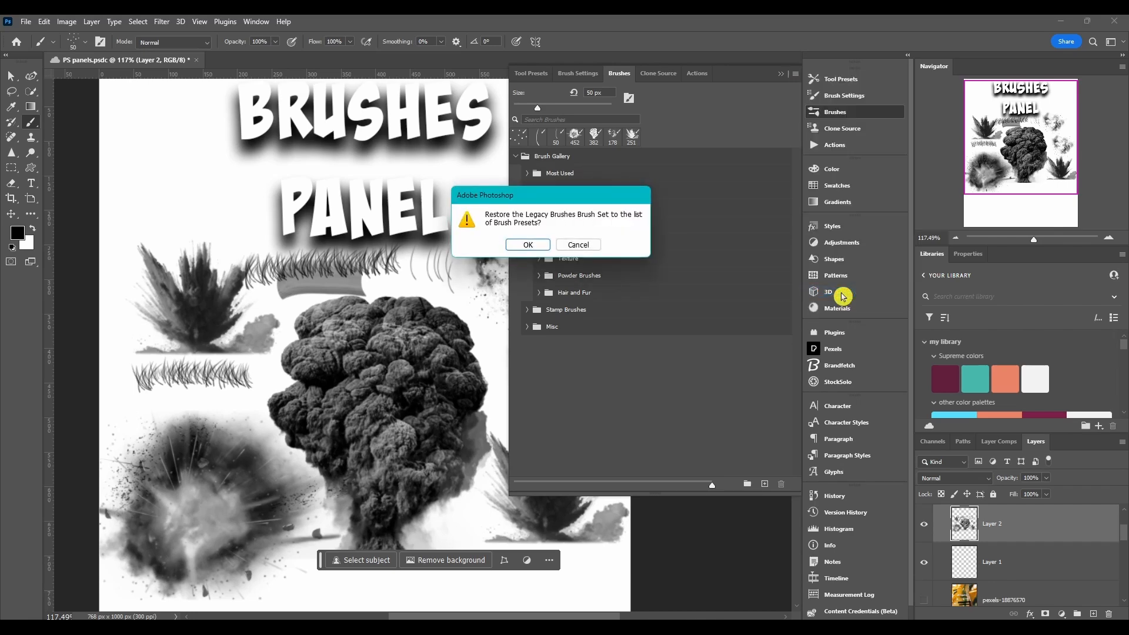
click(528, 245)
scroll(554, 381, down, 2)
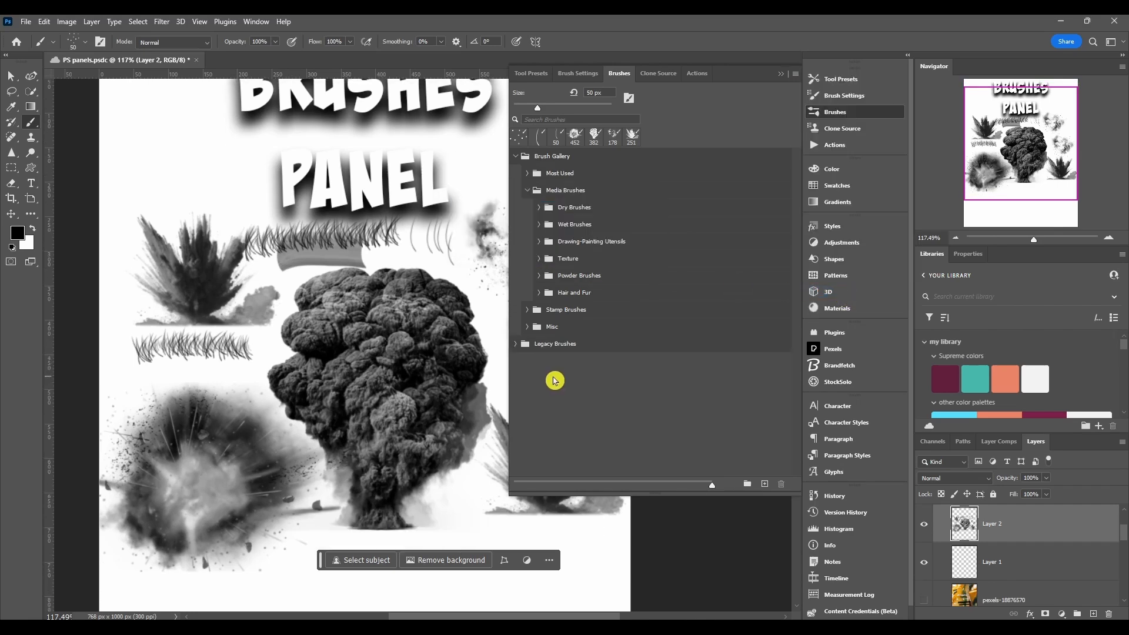
- Expand the Legacy Brushes group and examine the presets in its Default Brushes and Assorted Brushes subgroups
click(516, 344)
scroll(551, 347, down, 2)
scroll(551, 346, down, 1)
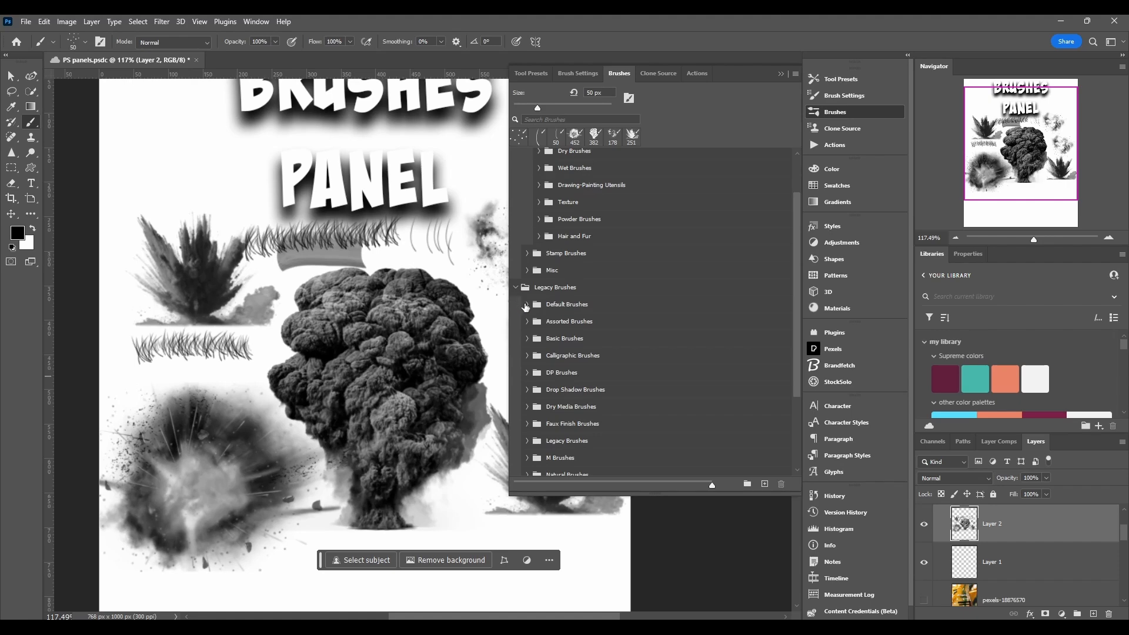
click(526, 305)
scroll(549, 348, down, 4)
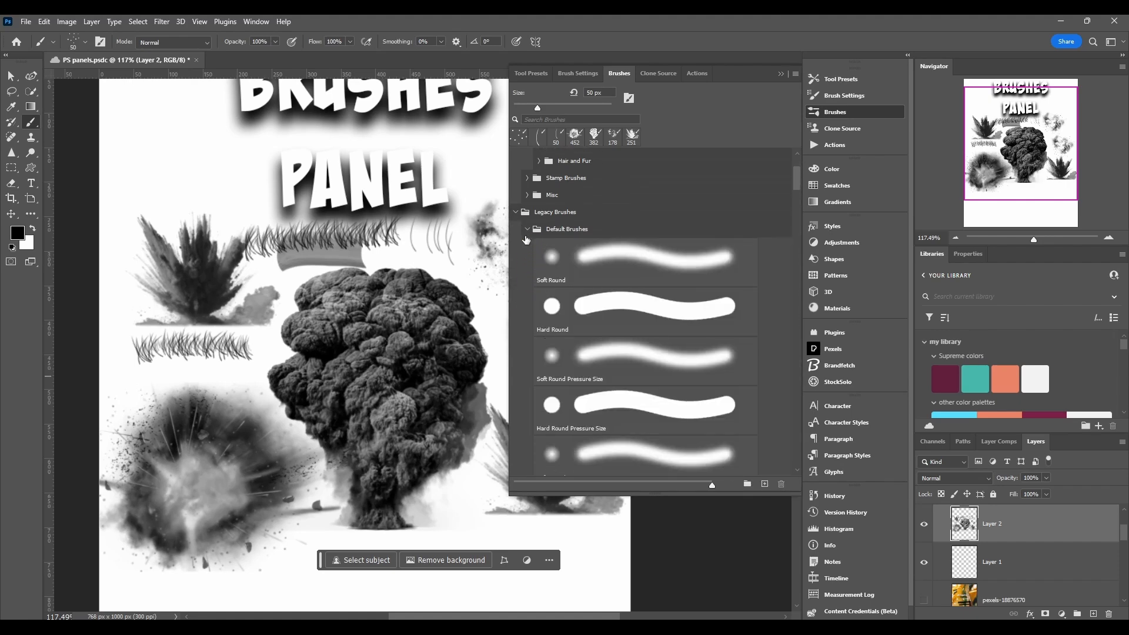
click(527, 237)
click(527, 247)
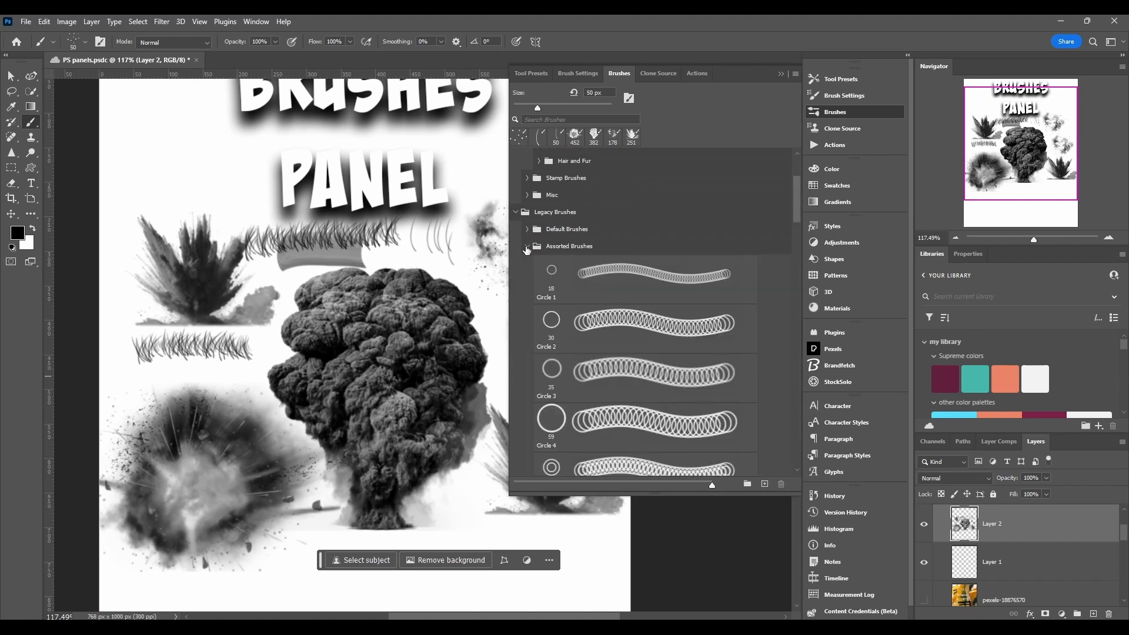
click(527, 247)
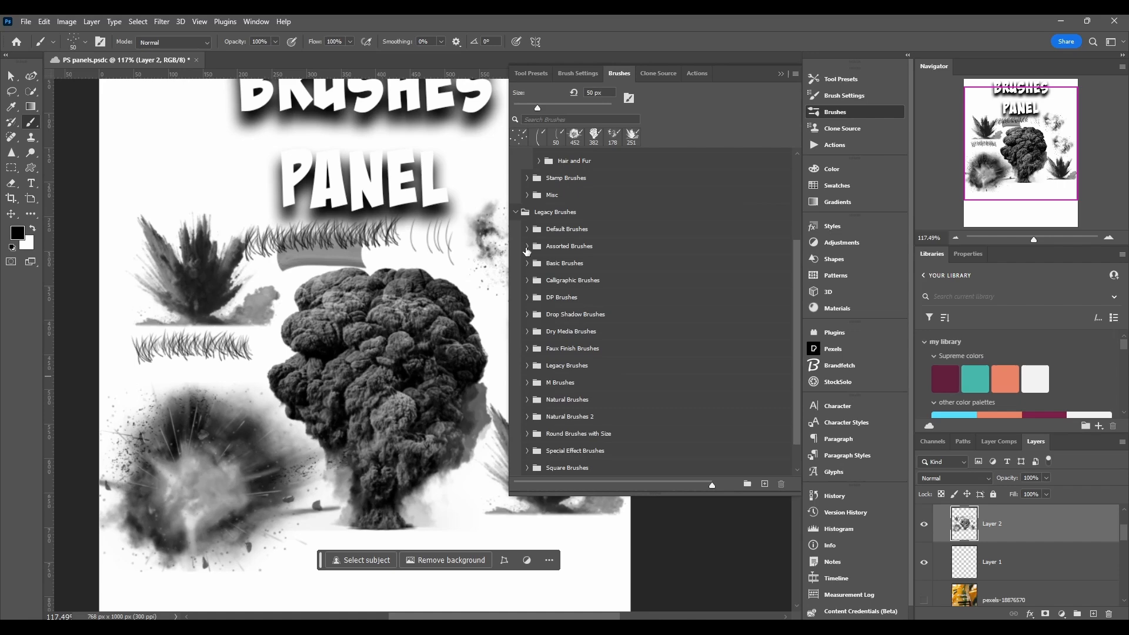
- Check the presets in the Calligraphic Brushes subgroup and collapse the Media Brushes group
click(527, 287)
click(527, 281)
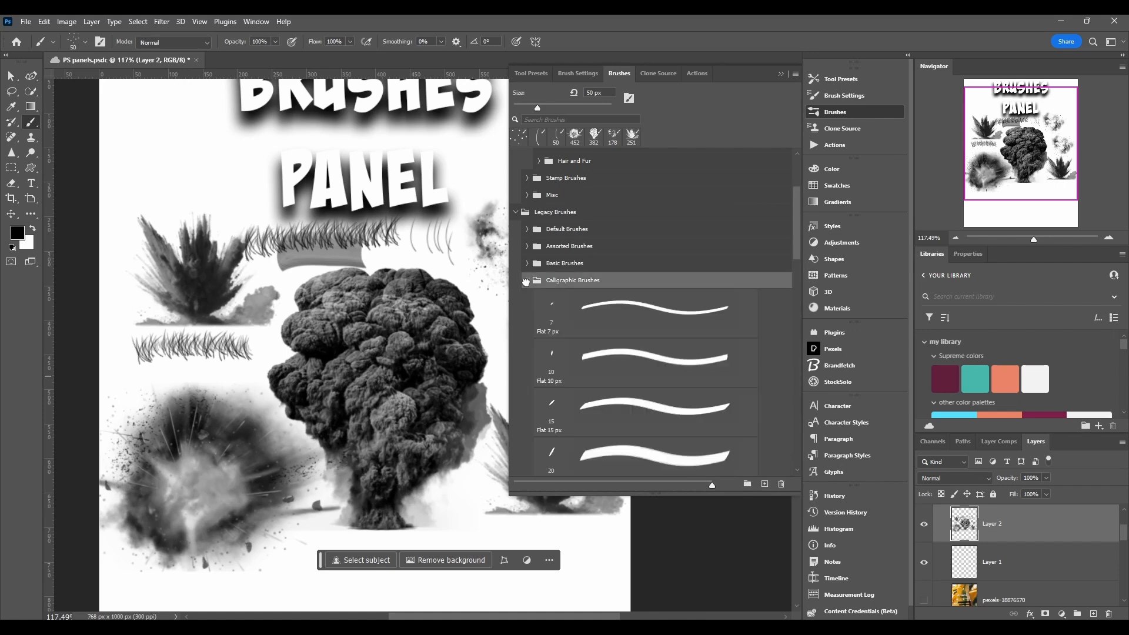
click(526, 282)
scroll(581, 433, up, 5)
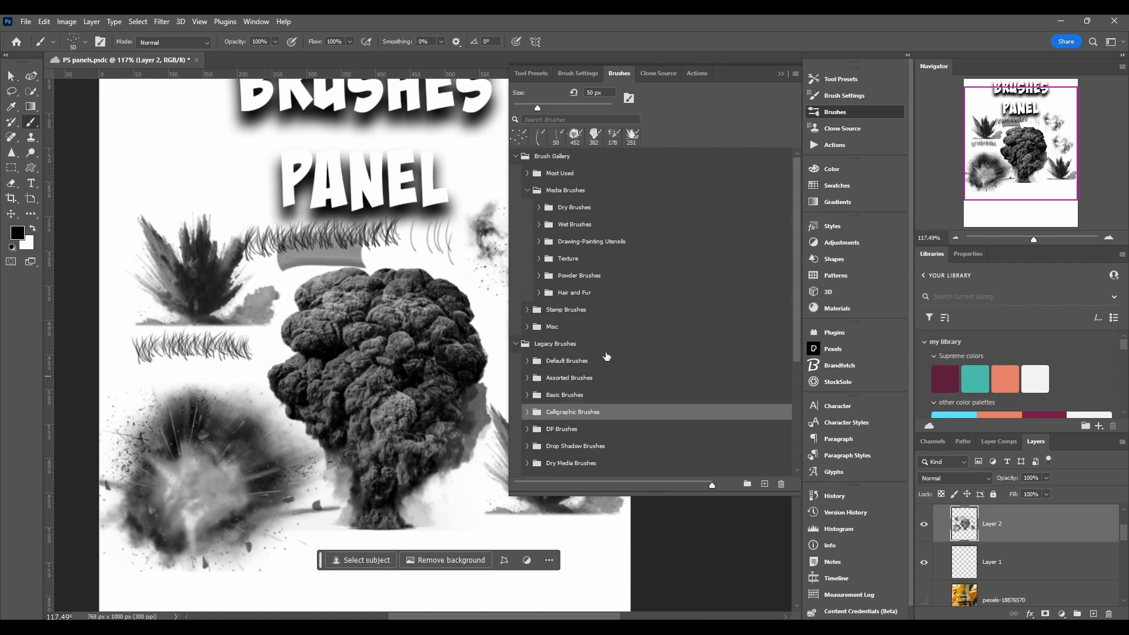
click(527, 190)
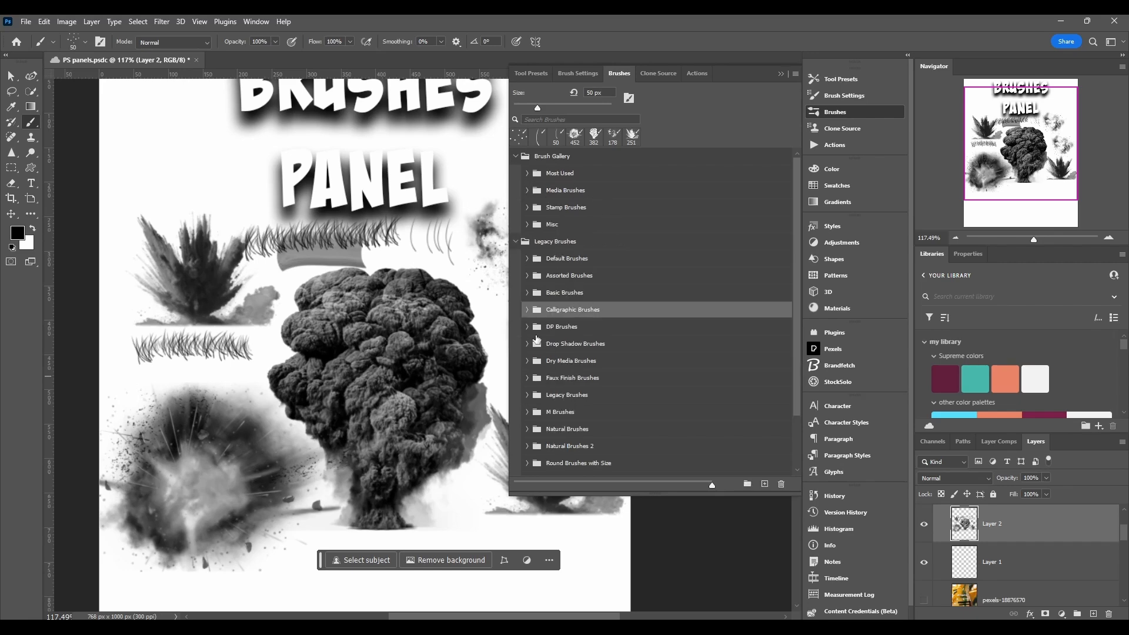
- Examine the presets in the Faux Finish Brushes subgroup and the nested Legacy Brushes subgroup, collapsing each again
scroll(536, 339, down, 3)
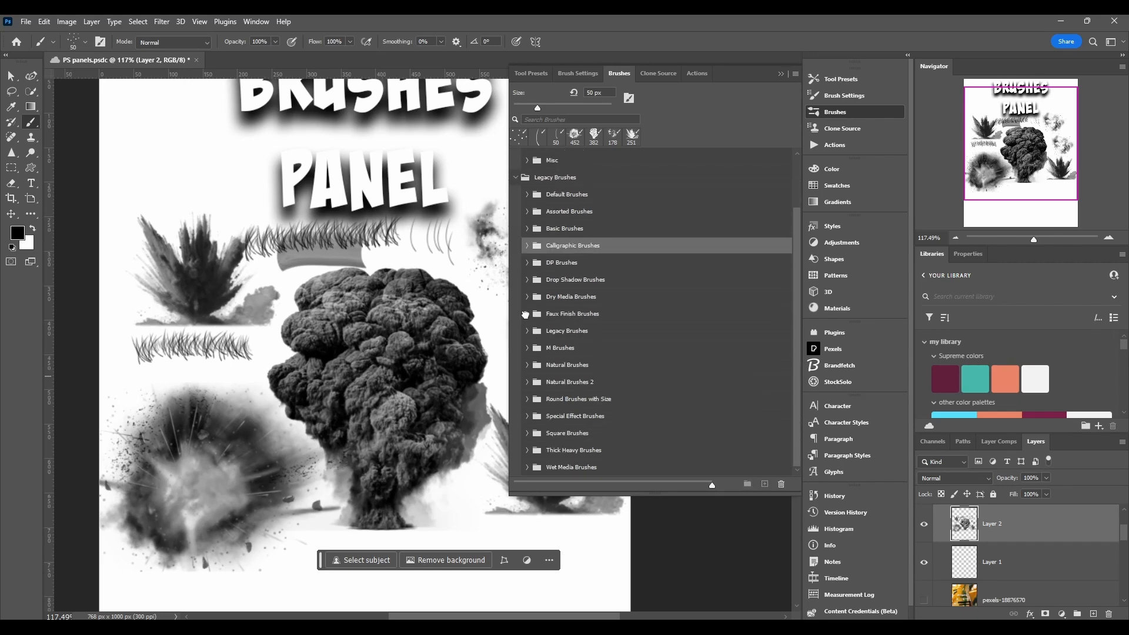
click(525, 314)
scroll(563, 365, down, 2)
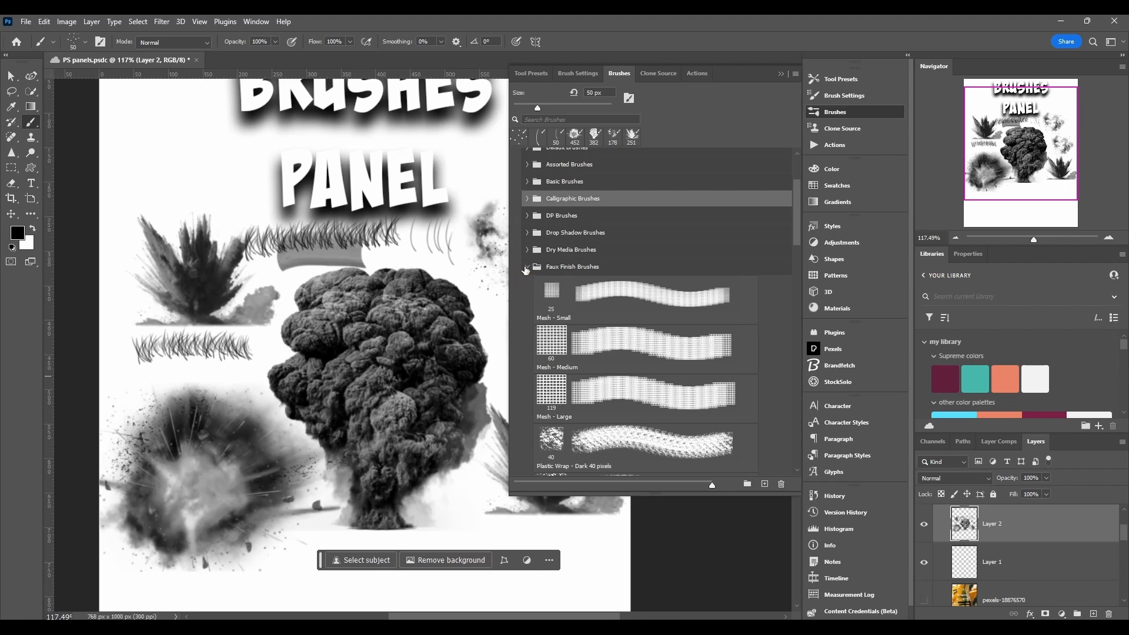
click(526, 270)
click(527, 332)
scroll(558, 365, down, 2)
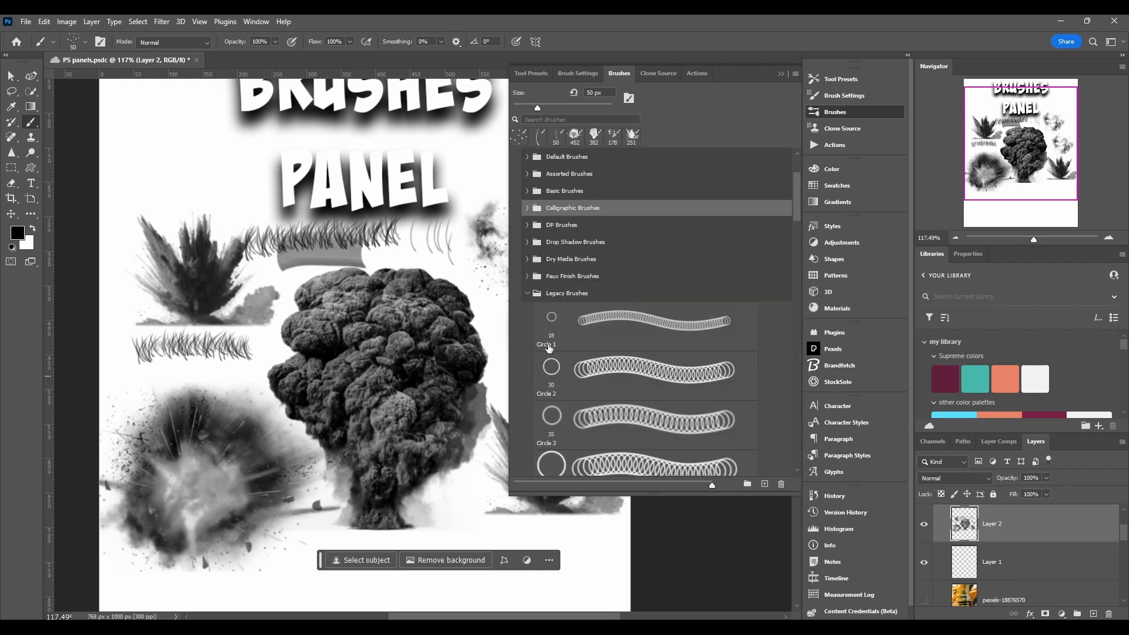
click(526, 295)
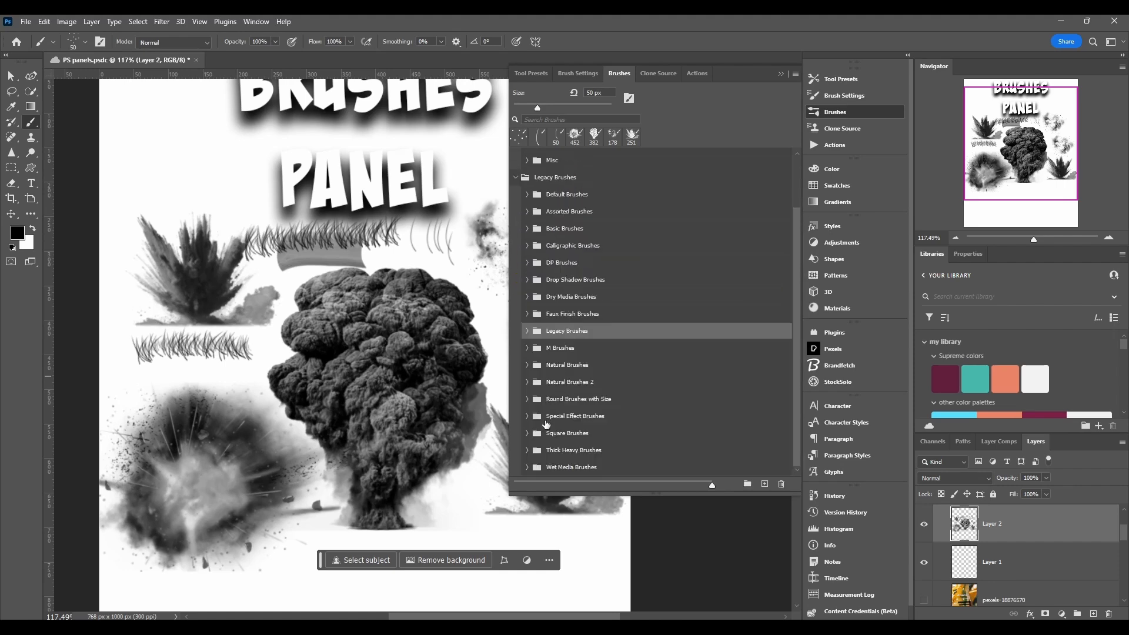
- Look through the presets in the Special Effect Brushes subgroup
click(526, 417)
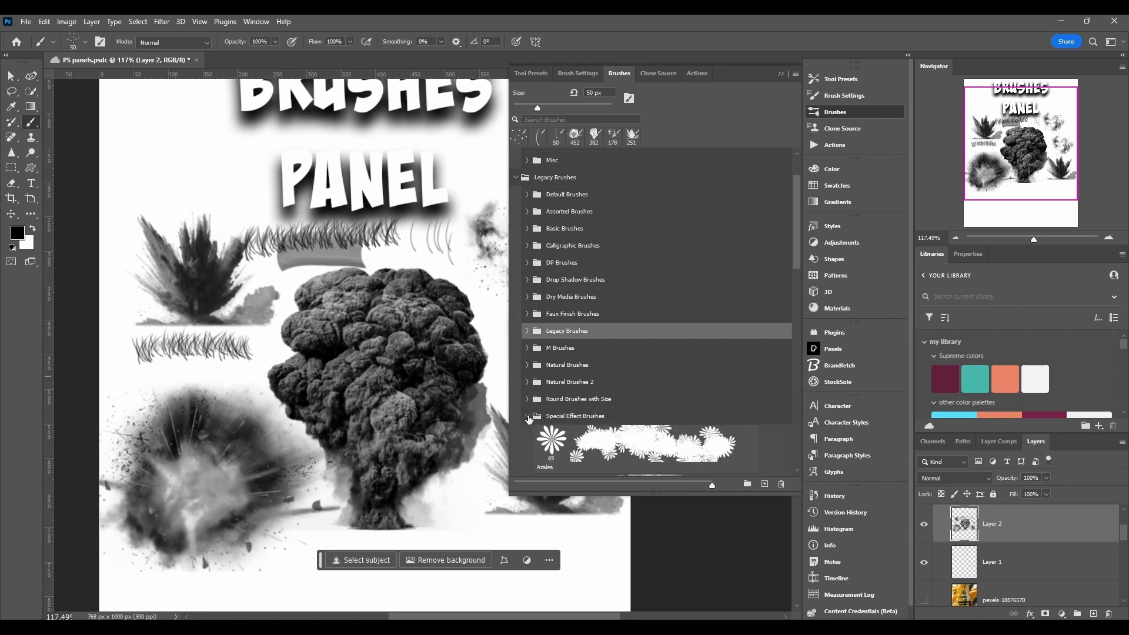
scroll(541, 423, down, 5)
scroll(542, 424, down, 2)
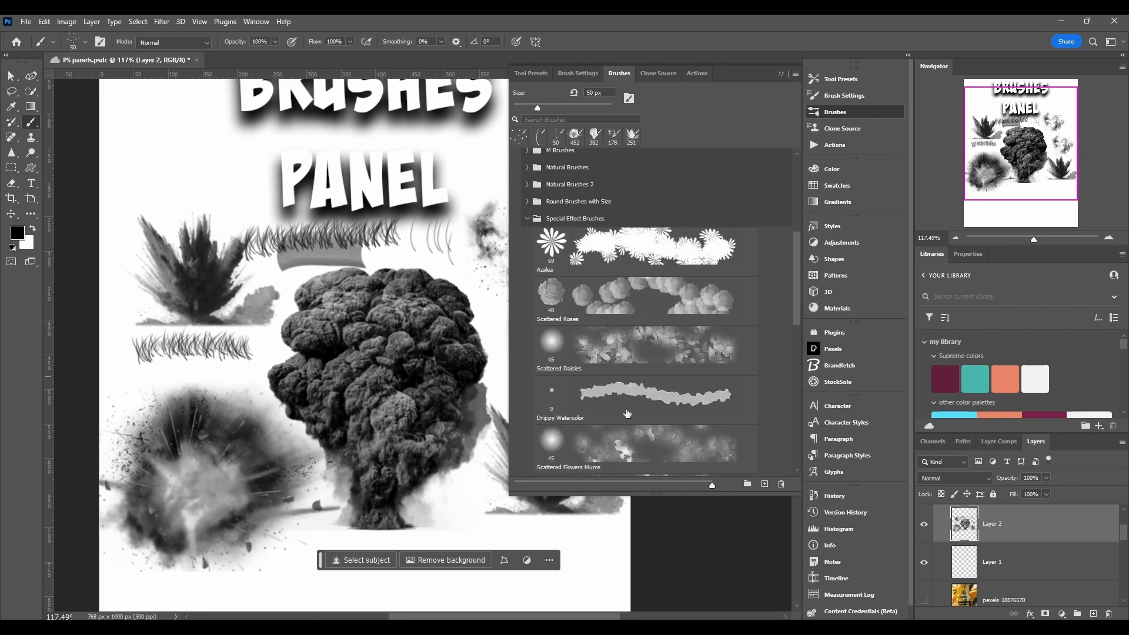
drag(796, 308, 802, 381)
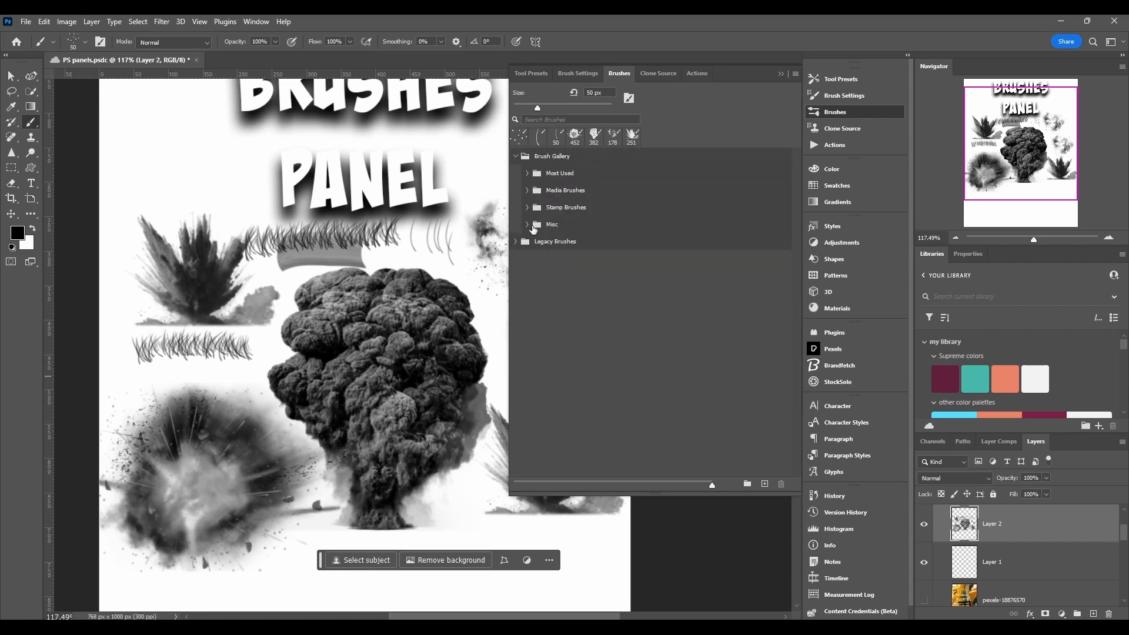
- Delete the whole Legacy Brushes group from the brush presets and review the panel's options for restoring it
click(586, 246)
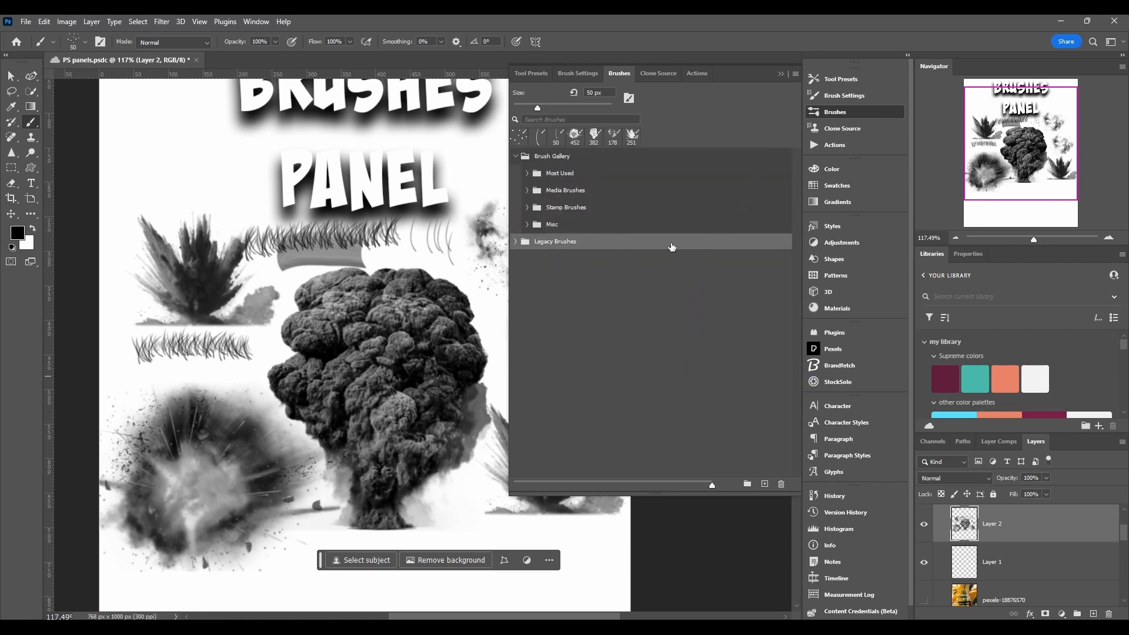
click(781, 483)
click(632, 274)
click(796, 74)
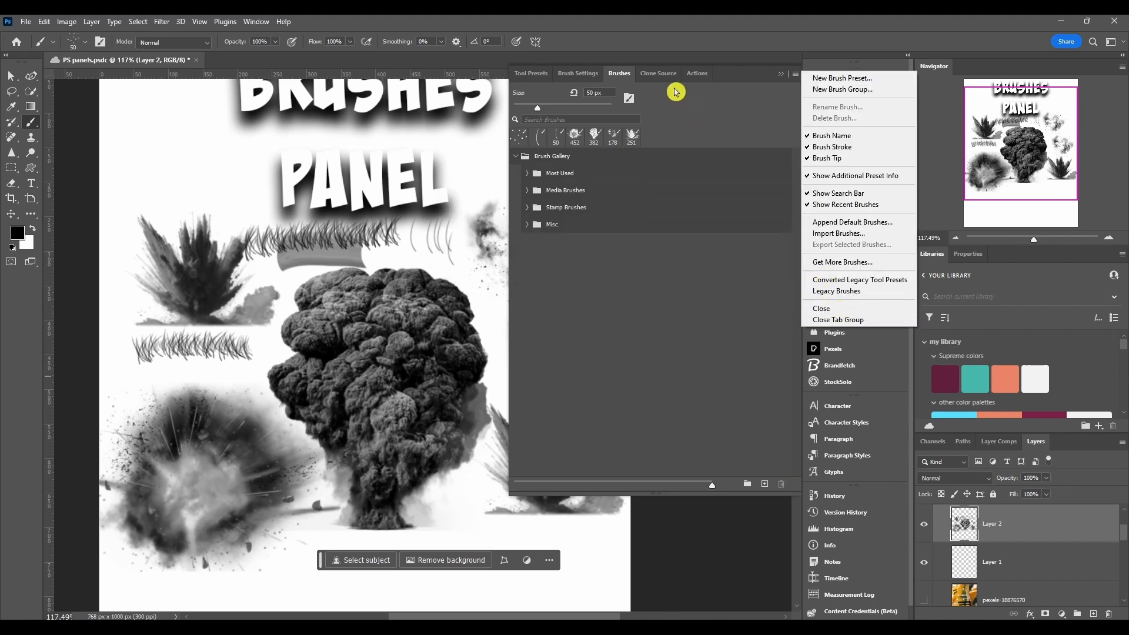
click(689, 111)
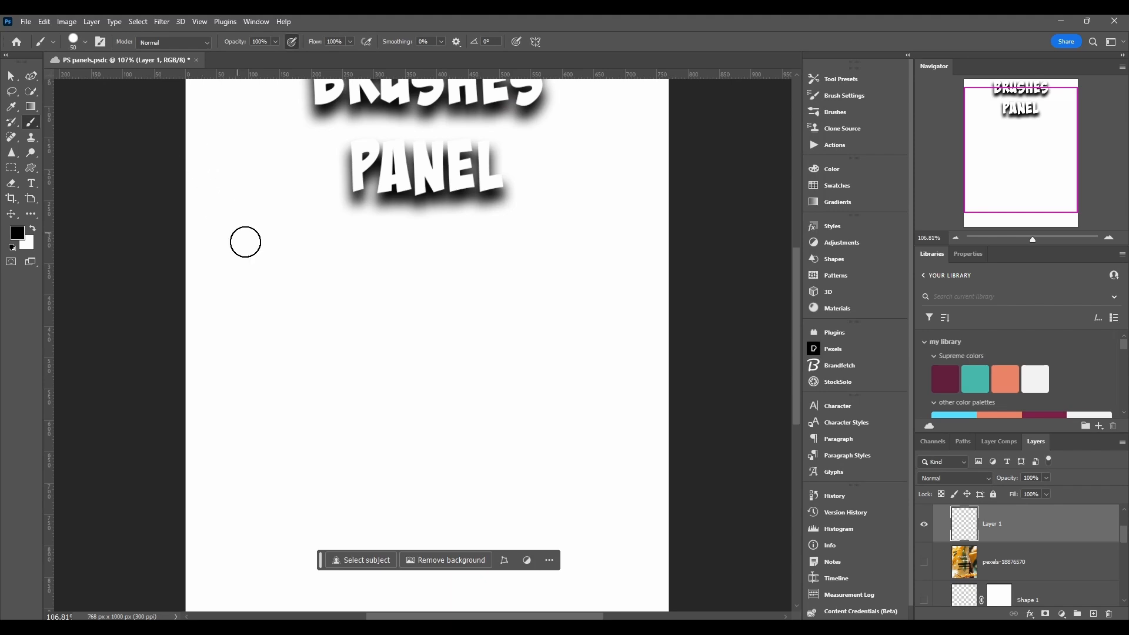
- Hide the brushes panel text layer and paint a thick black ring with a solid dot inside it on Layer 1
scroll(974, 548, up, 2)
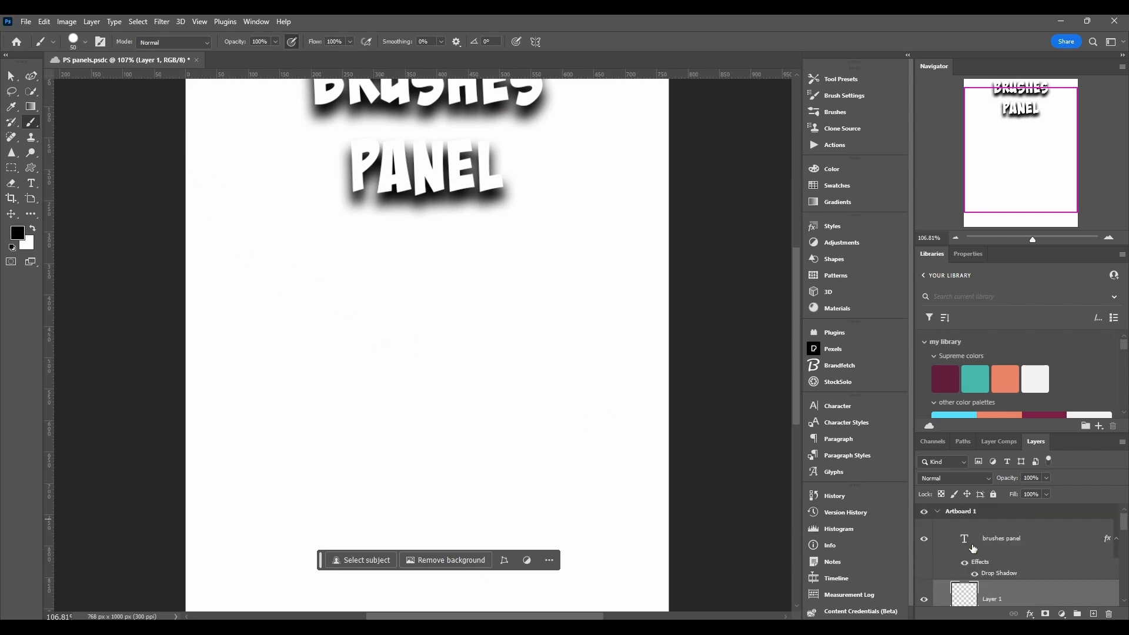
click(928, 540)
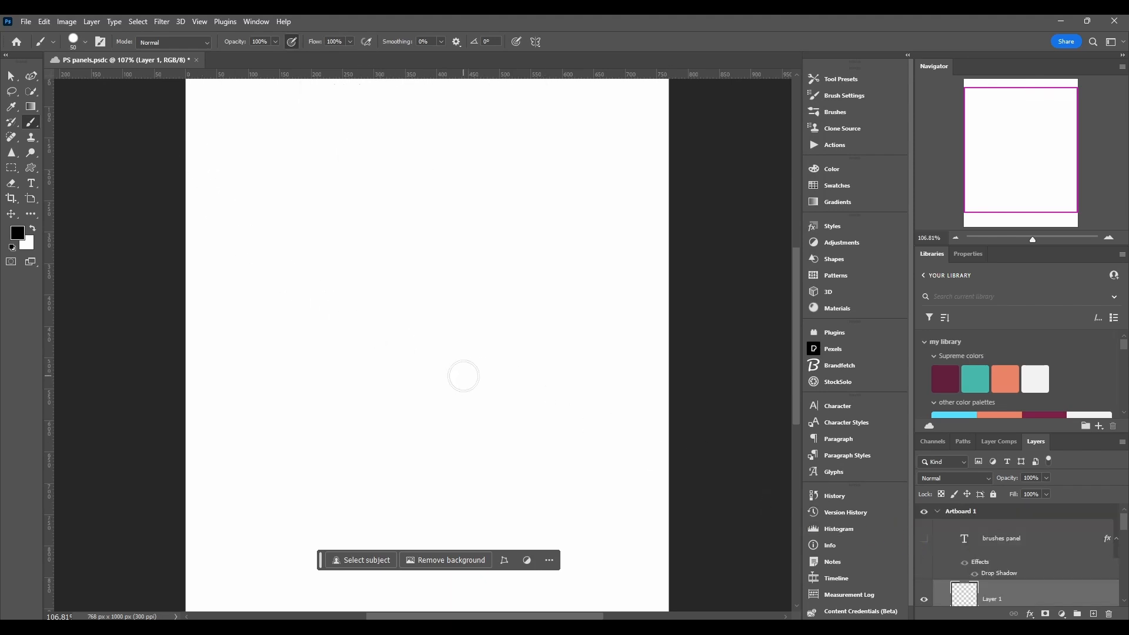
scroll(464, 376, down, 4)
drag(467, 384, 467, 349)
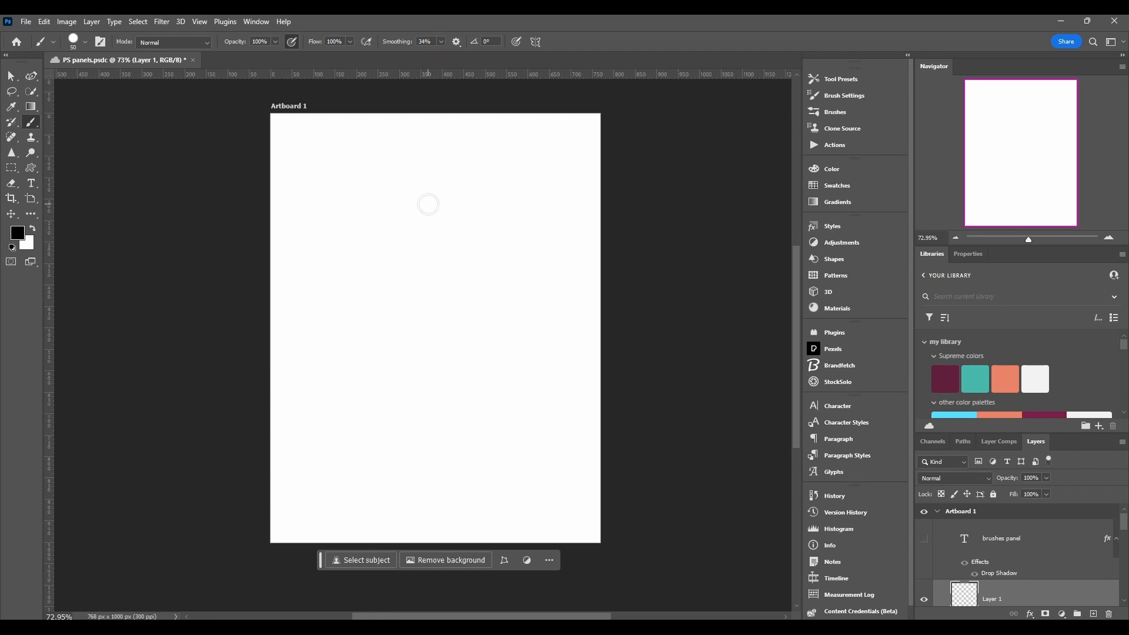
mouse_move(428, 204)
mouse_down()
mouse_move(367, 236)
mouse_move(369, 320)
mouse_move(453, 344)
mouse_move(526, 266)
mouse_move(491, 221)
mouse_move(442, 215)
mouse_up()
mouse_move(439, 257)
mouse_down()
mouse_move(417, 281)
mouse_move(452, 276)
mouse_move(437, 255)
mouse_move(430, 271)
mouse_move(456, 278)
mouse_up()
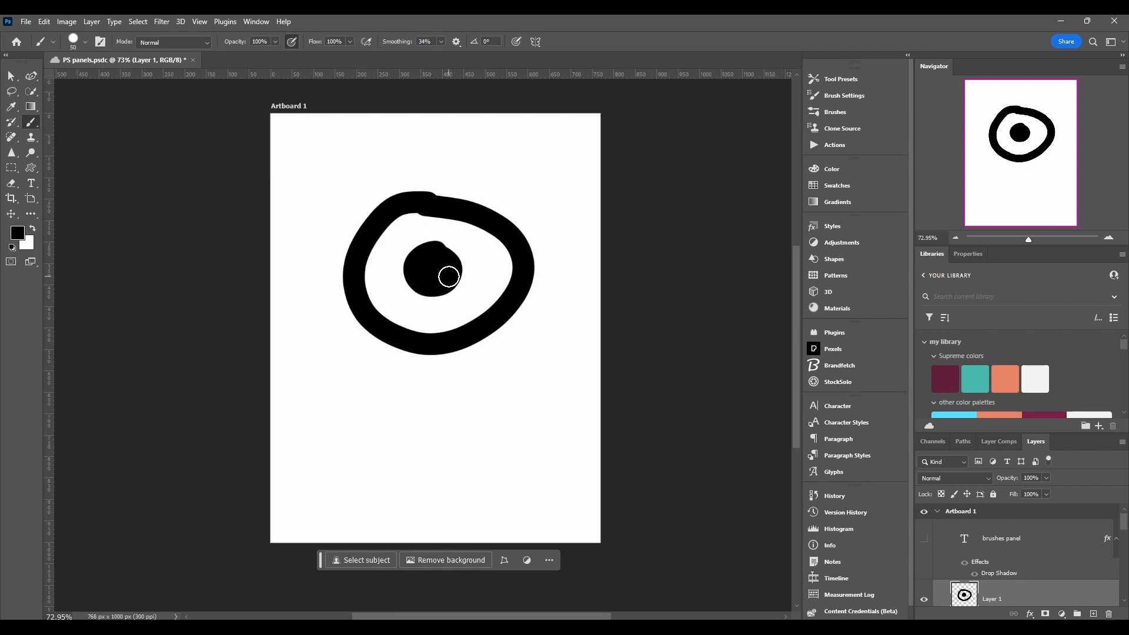
- Define the ring-and-dot drawing as a brush preset named bullseye
click(46, 26)
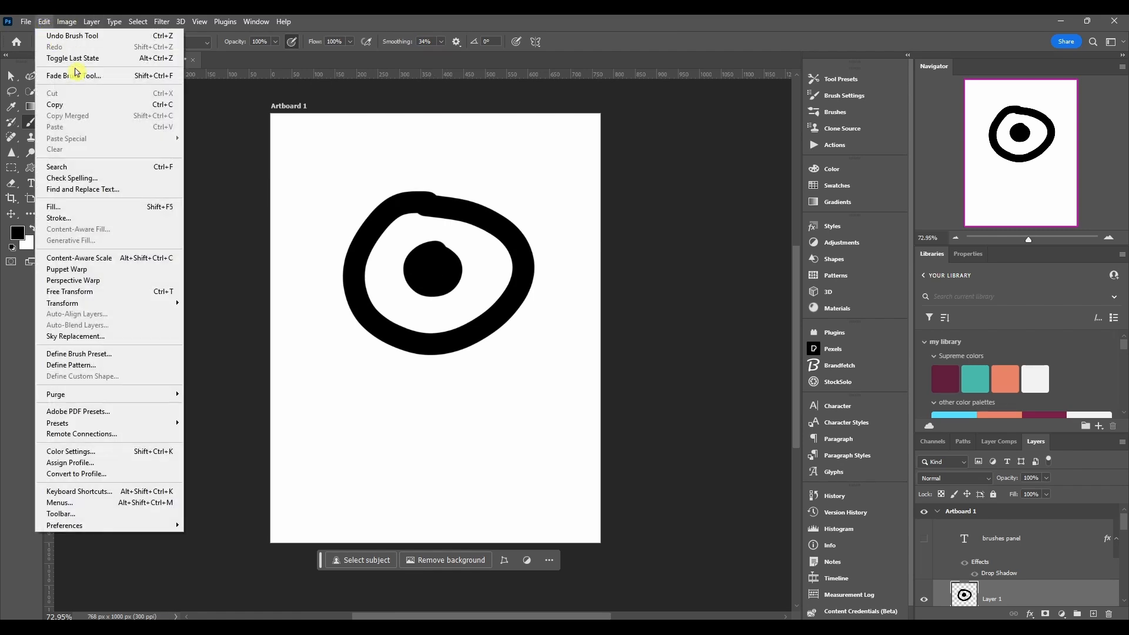
click(105, 359)
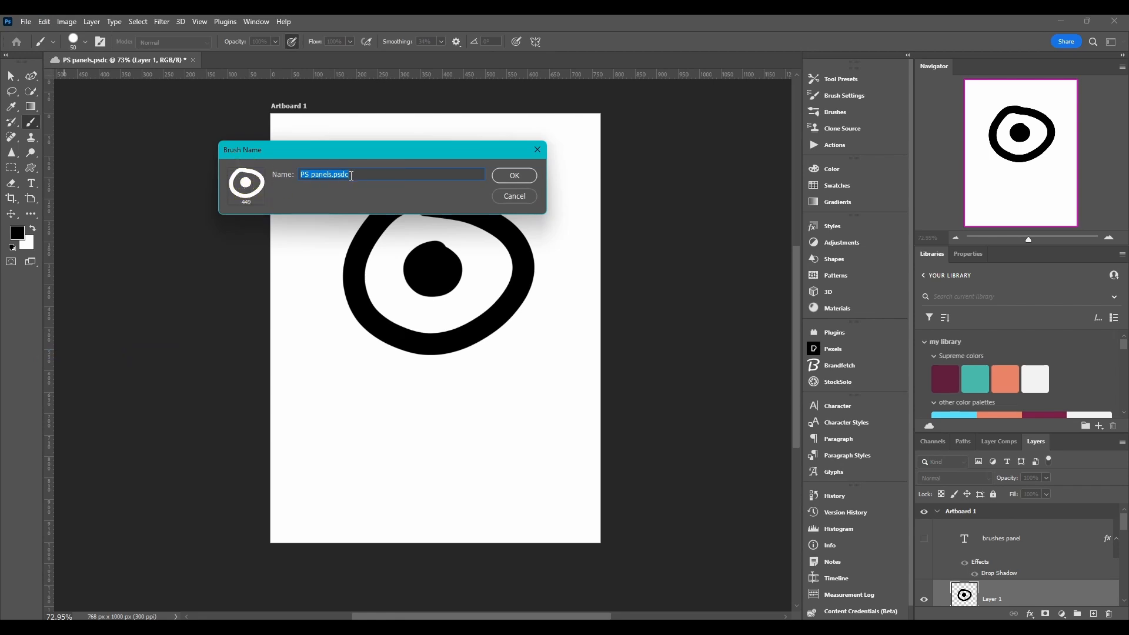
text(bullseye)
click(519, 178)
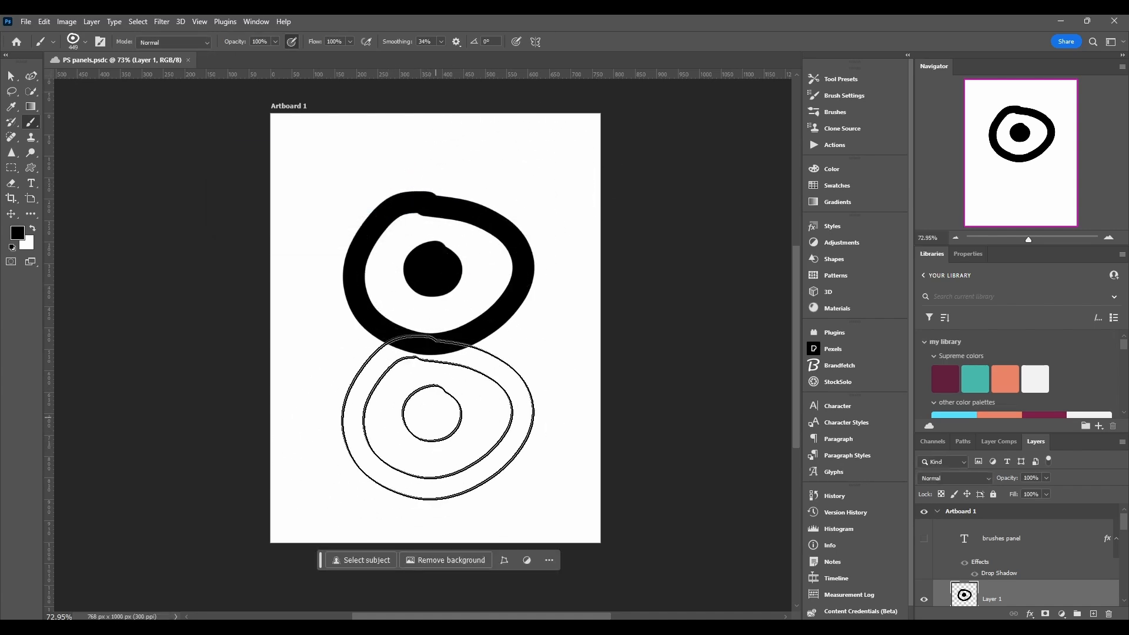
- Show the bullseye preset in the Brushes panel and reduce the brush size to about 120 px
click(838, 112)
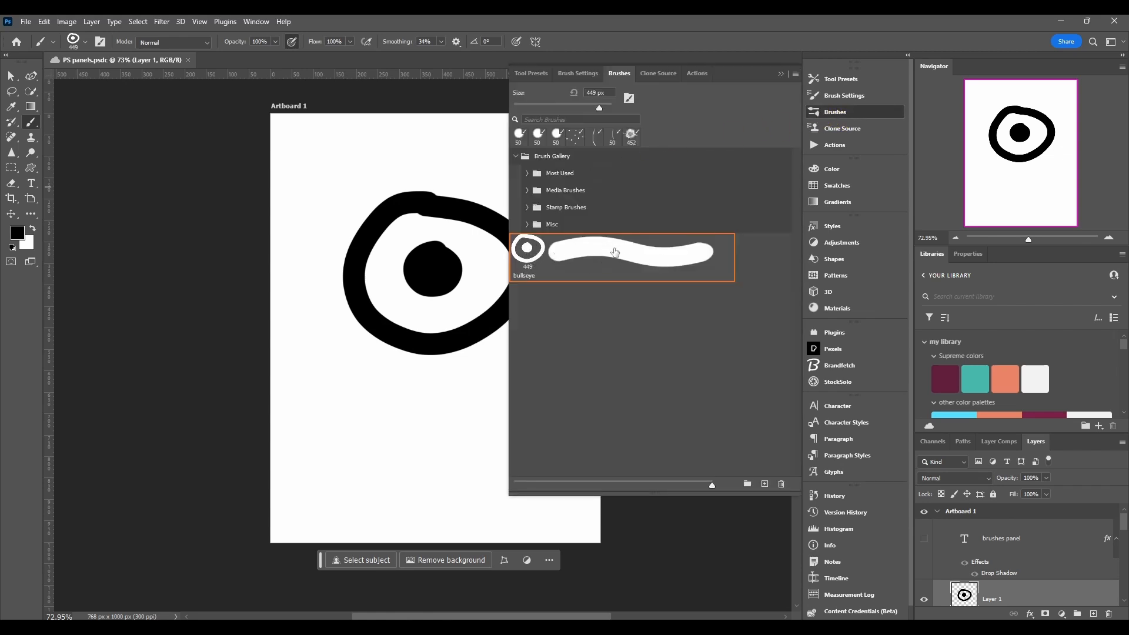
mouse_move(531, 247)
mouse_down()
mouse_move(378, 378)
mouse_move(390, 467)
mouse_move(400, 450)
mouse_up()
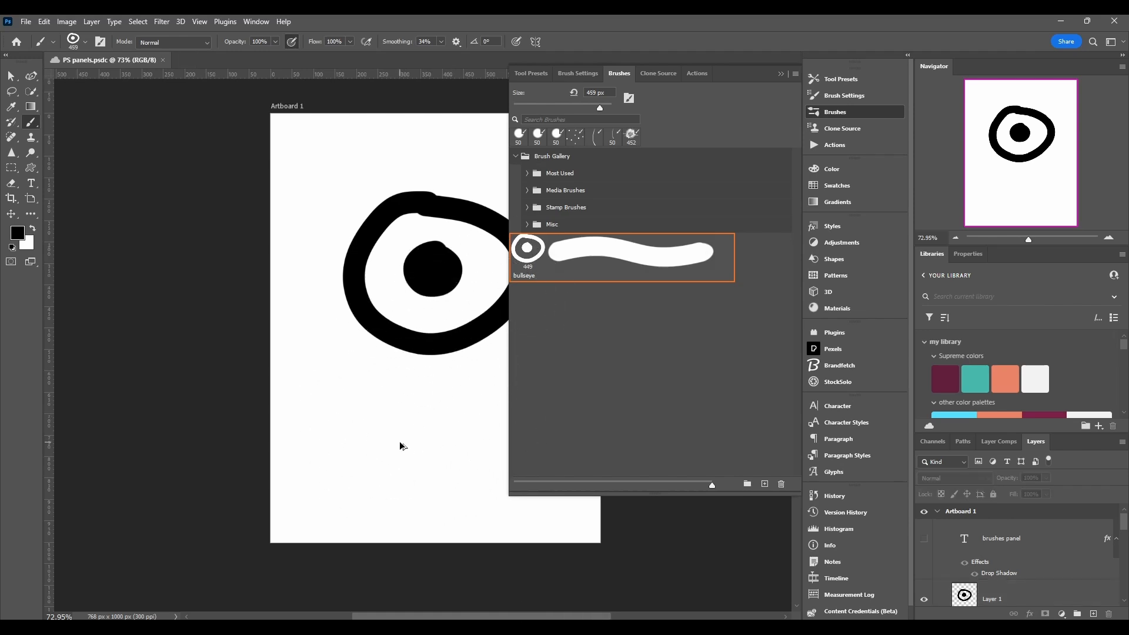
right_click(406, 453)
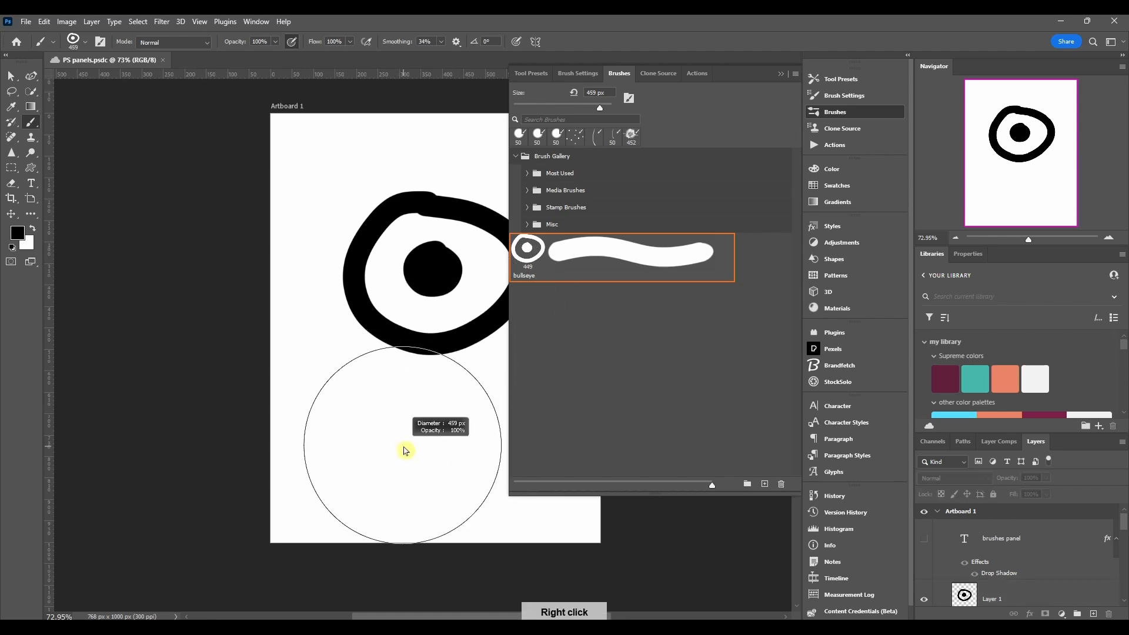
mouse_move(406, 451)
mouse_down()
mouse_move(361, 456)
mouse_move(446, 434)
mouse_move(333, 458)
mouse_up()
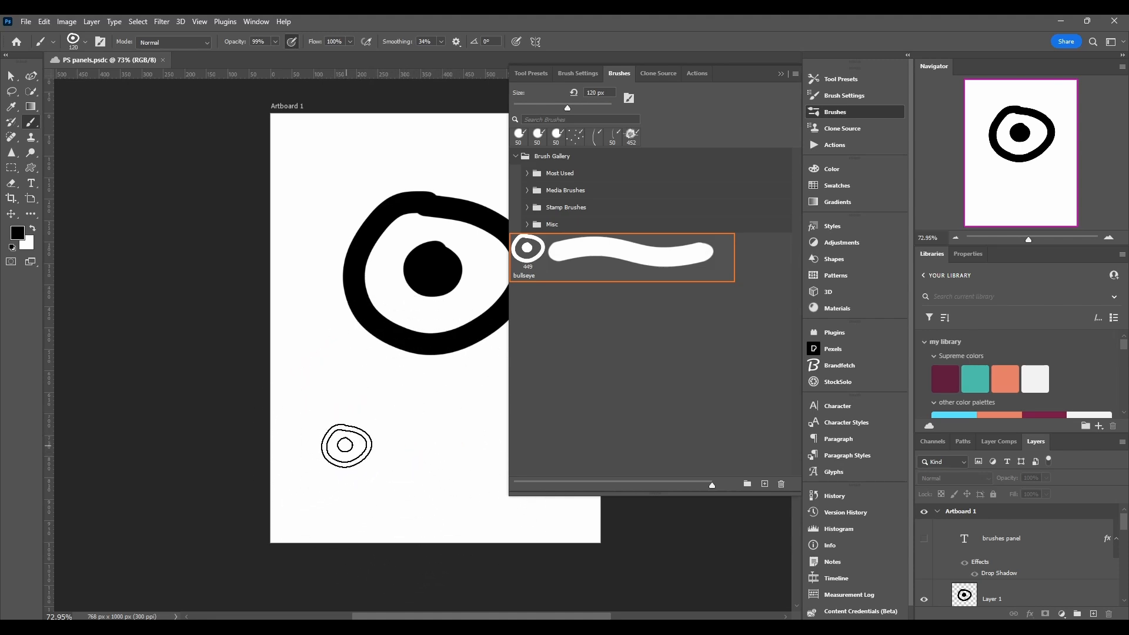
- Stamp three small bullseyes below the drawing on a new layer and paint a winding freehand stroke over the drawing
click(364, 416)
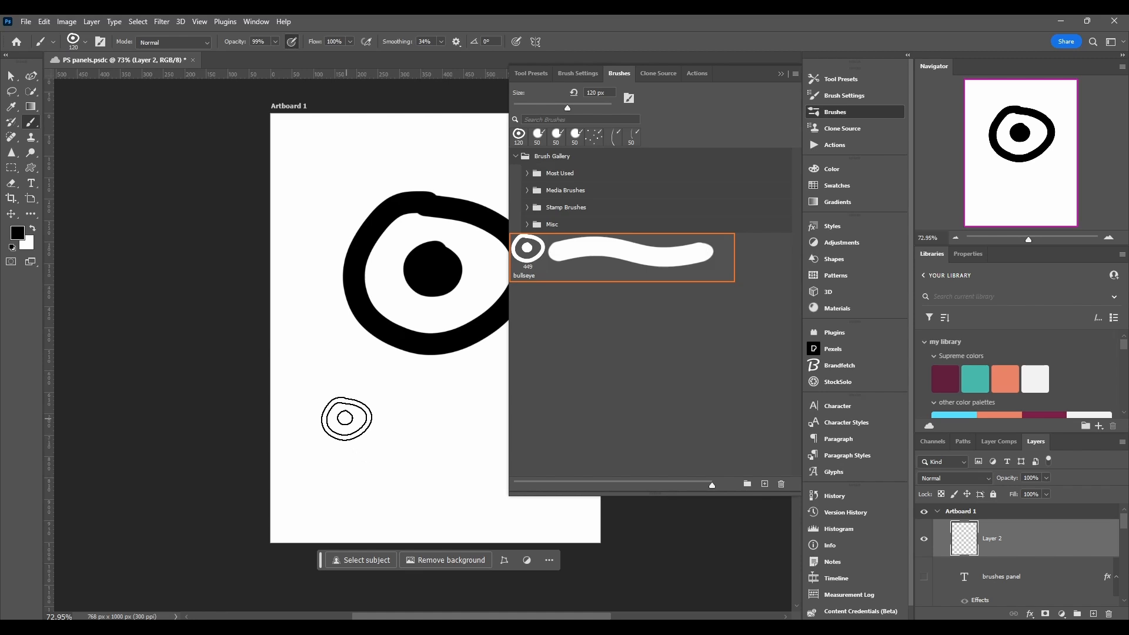
click(344, 417)
click(424, 438)
click(380, 491)
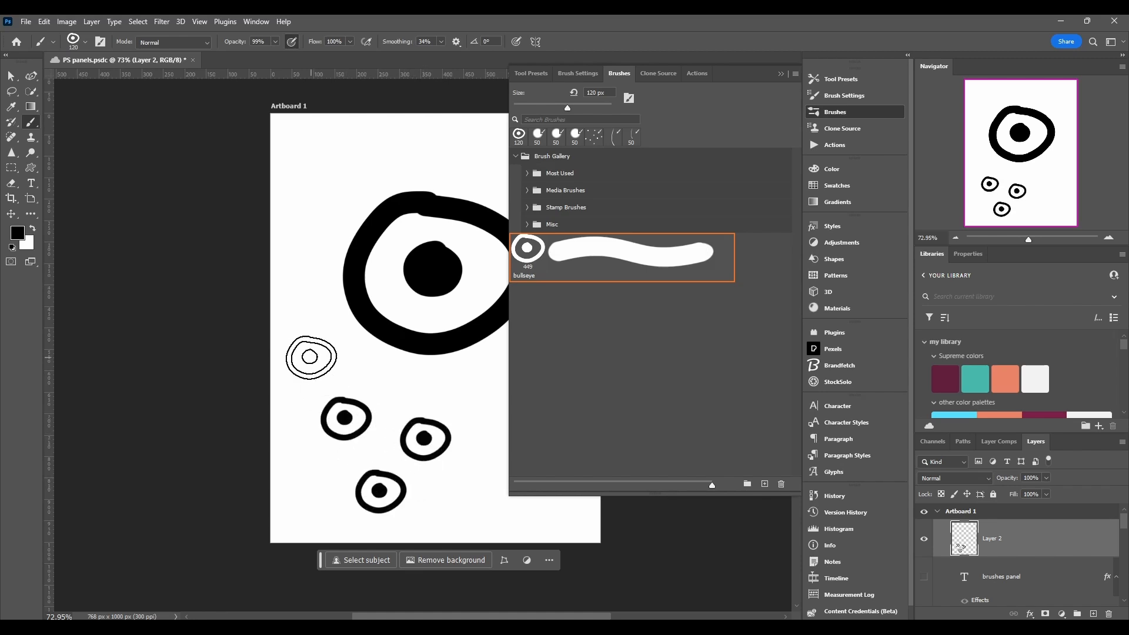
mouse_move(309, 357)
mouse_down()
mouse_move(415, 375)
mouse_move(359, 348)
mouse_move(409, 399)
mouse_move(396, 299)
mouse_move(297, 282)
mouse_move(471, 239)
mouse_move(389, 159)
mouse_move(316, 171)
mouse_move(321, 220)
mouse_up()
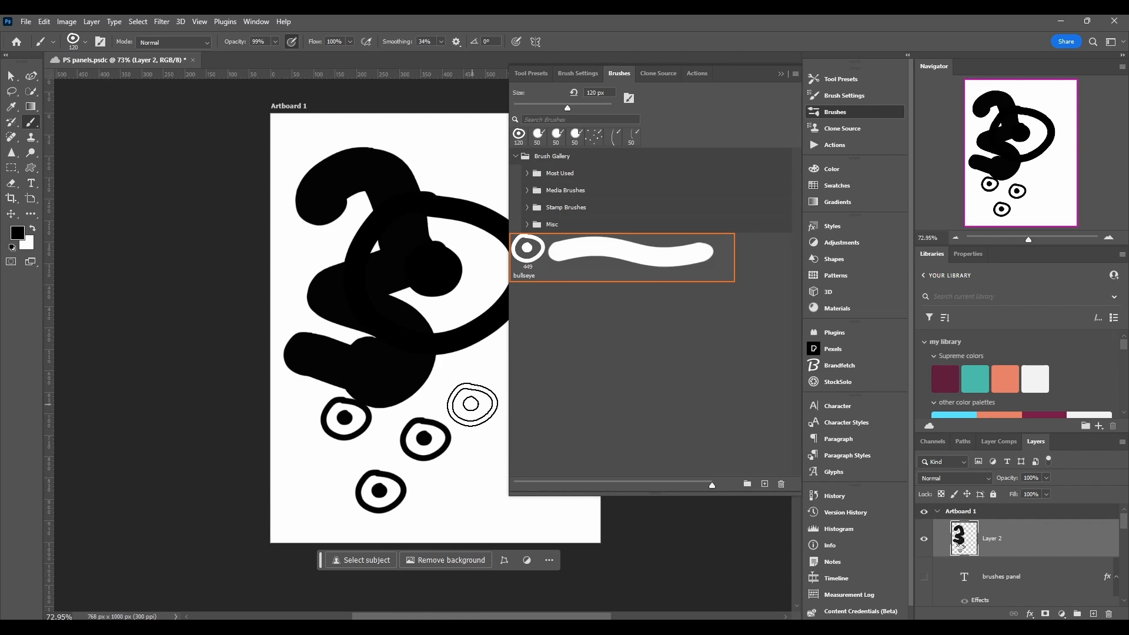
- Undo the test stamps, the freehand stroke and the original ring-and-dot drawing to empty the artboard
key(ctrl+z)
key(ctrl+z)
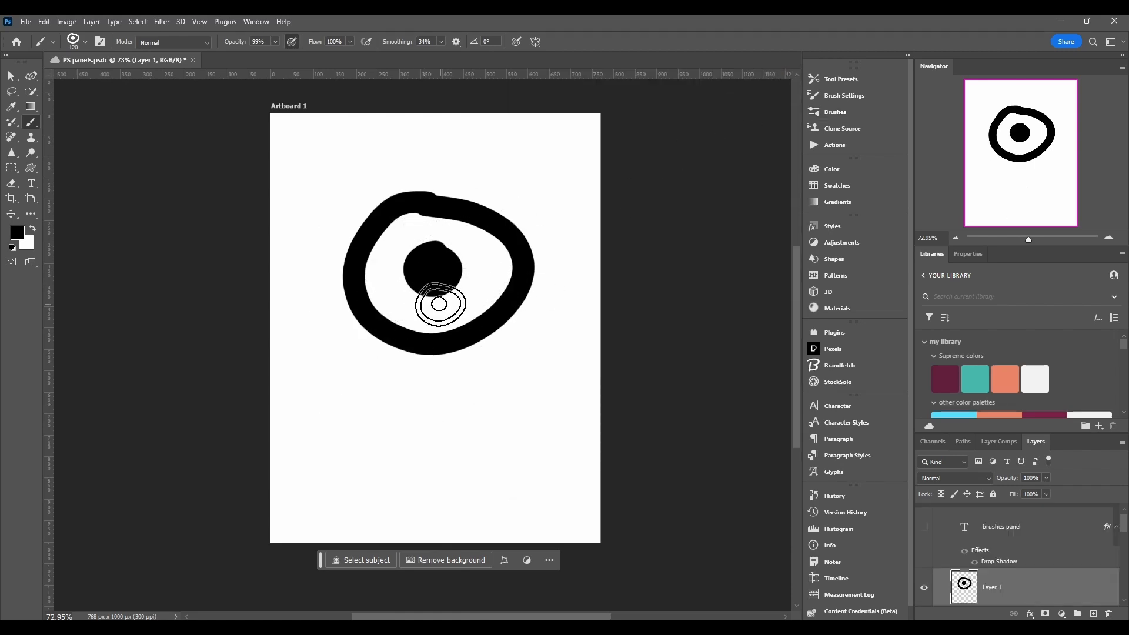
key(ctrl+z)
key(ctrl+z)
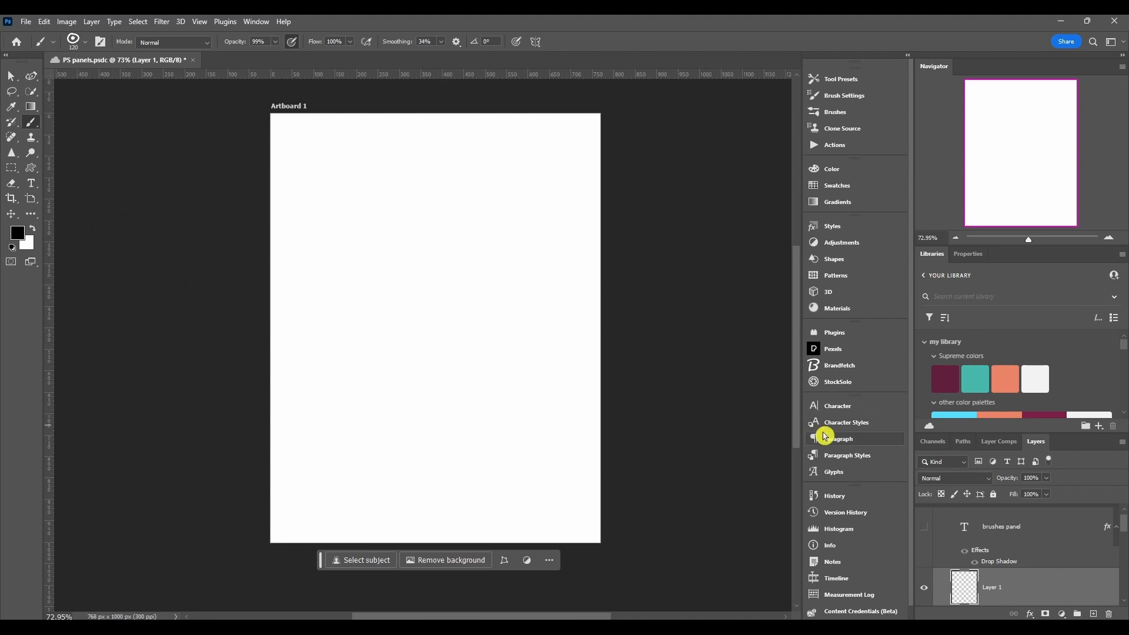
- Place the close-up eye photo pexels-1925630 from Pexels and add a Black & White adjustment layer above it
click(851, 353)
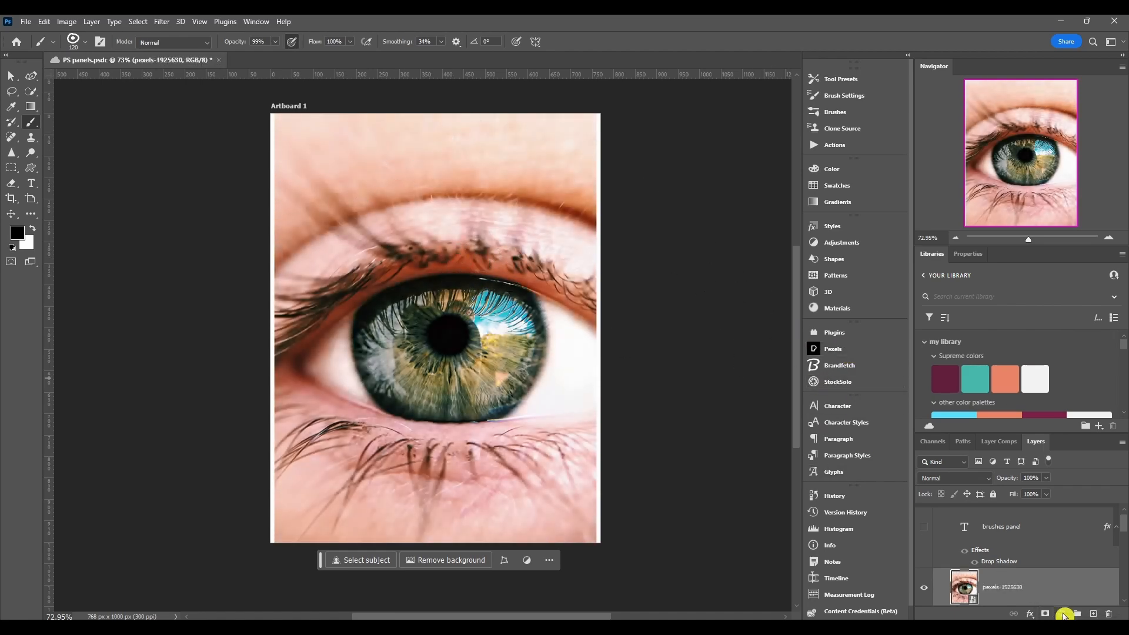
click(1065, 614)
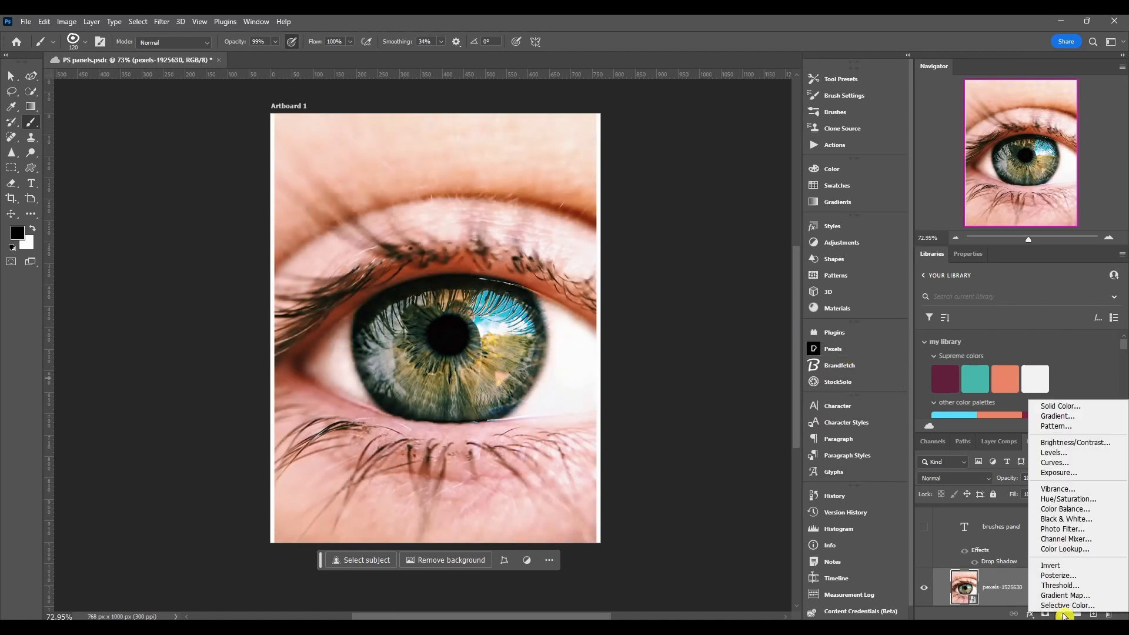
click(1070, 519)
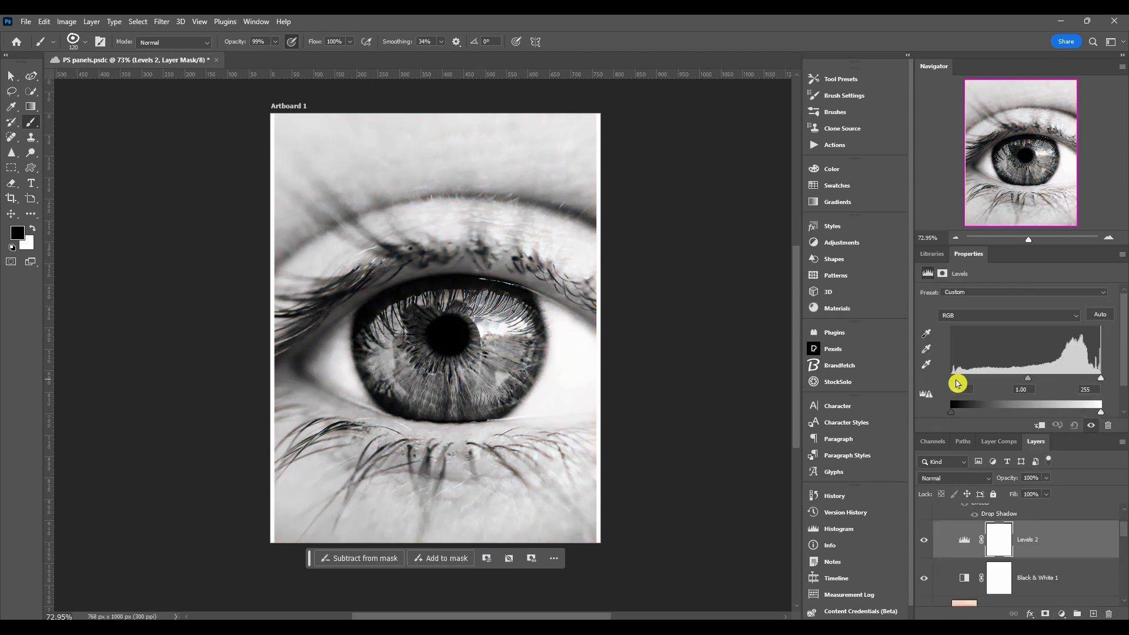
- Set the Levels adjustment's input black point to 9 and white point to 242 to increase the eye's contrast
drag(957, 383, 948, 380)
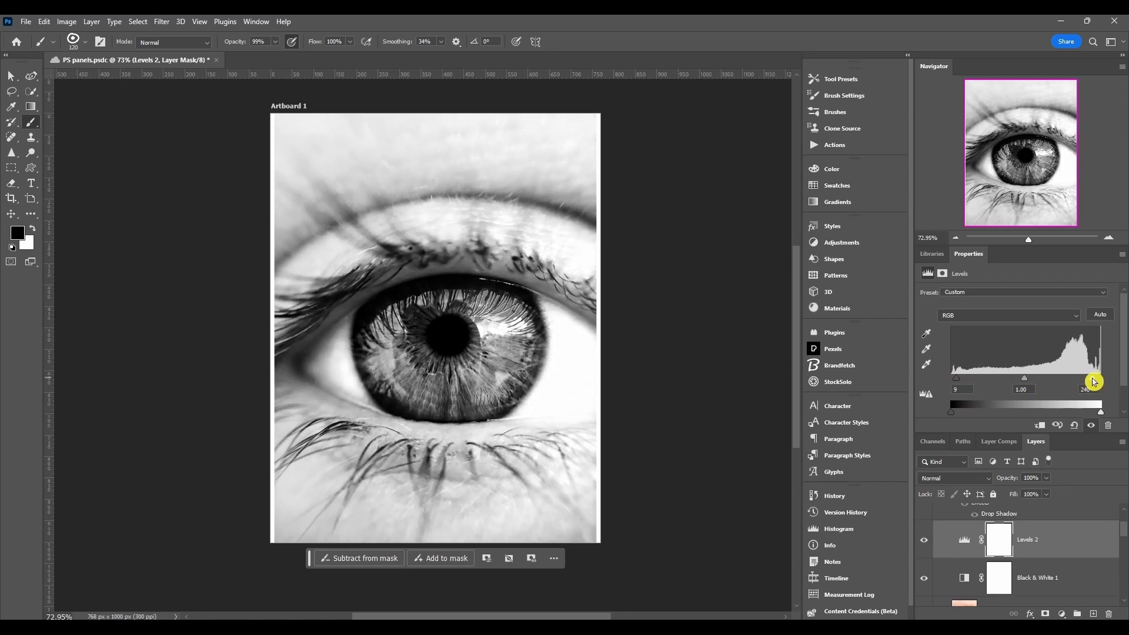
drag(1093, 382, 1094, 380)
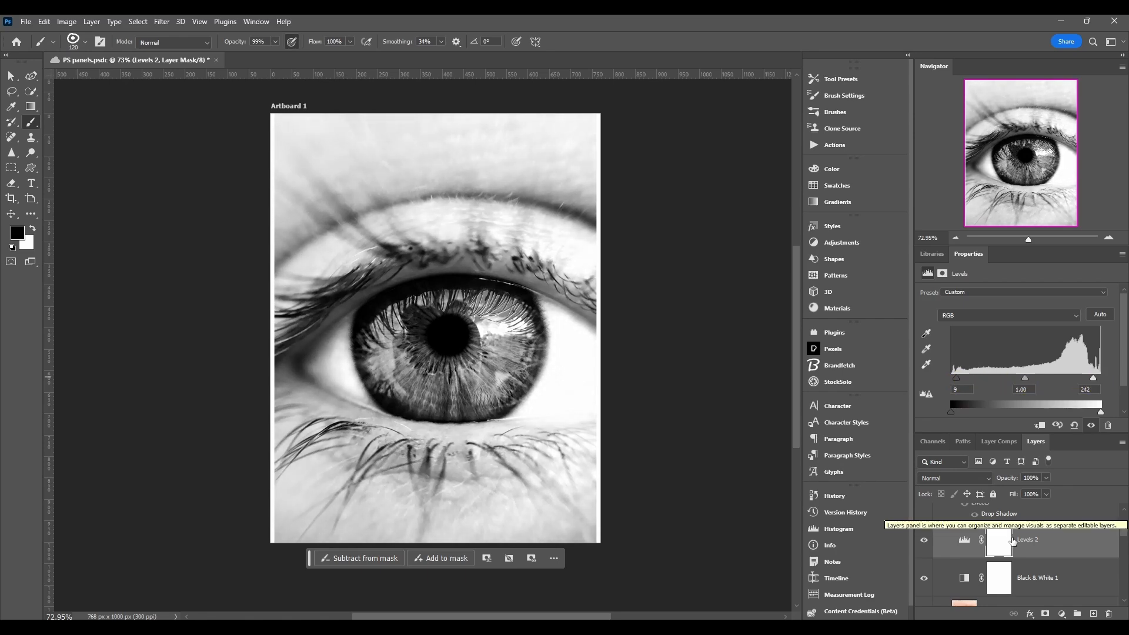
scroll(1061, 544, down, 1)
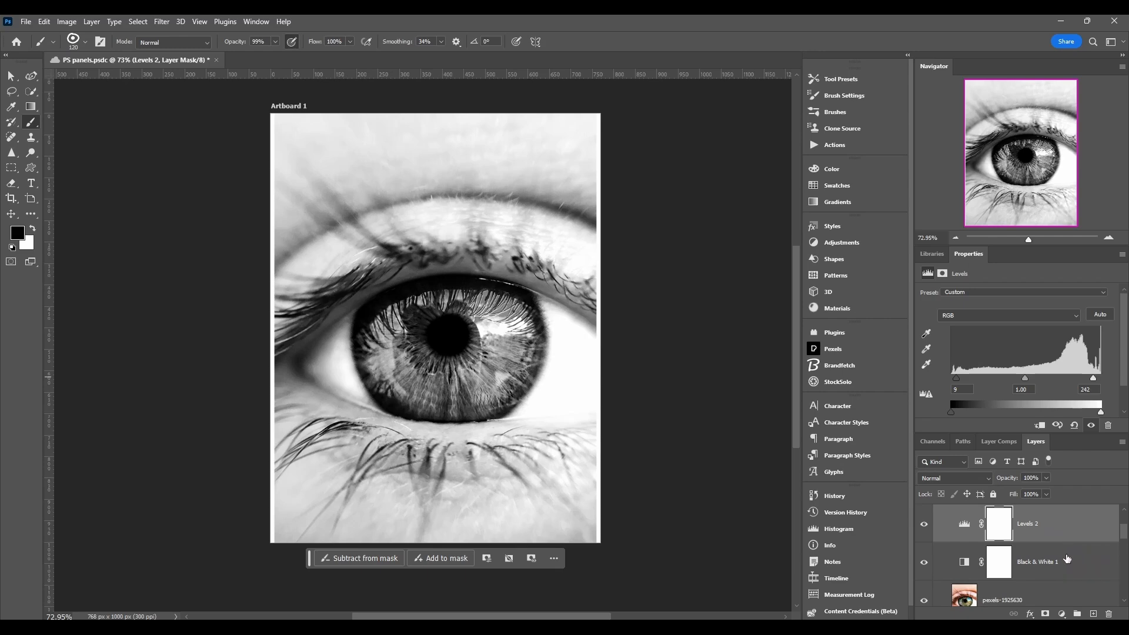
- Merge the Levels 2, Black & White 1 and pexels-1925630 layers into a single pixel layer
ctrl+click(1065, 540)
right_click(1042, 582)
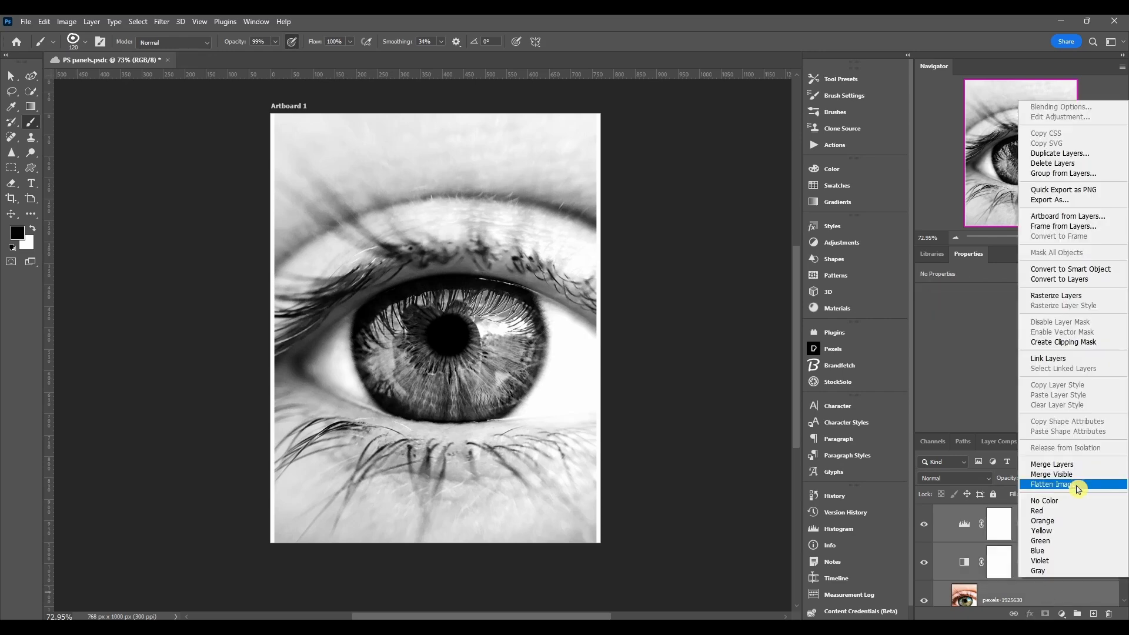
click(1071, 472)
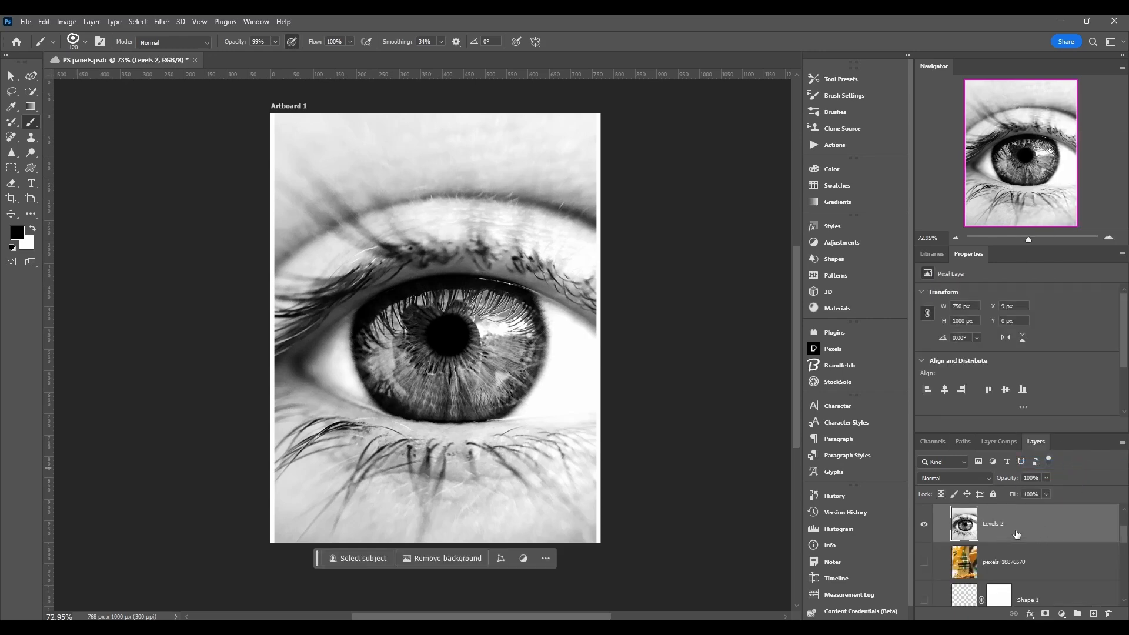
- Define a brush preset named "eye" from the merged black-and-white eye photo
scroll(1016, 534, up, 1)
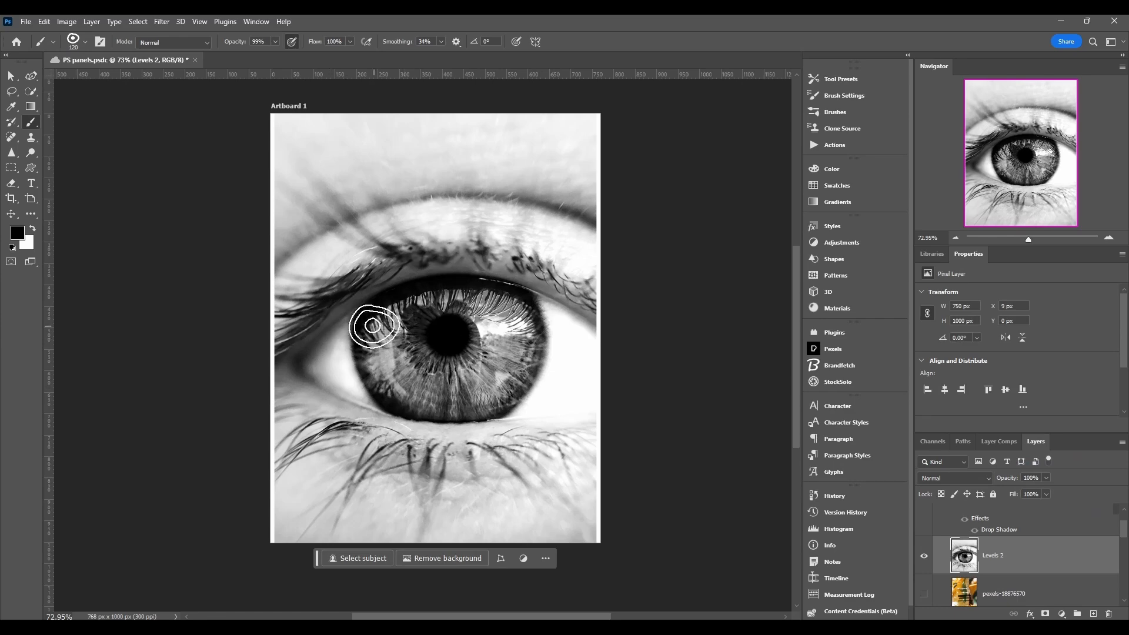
click(47, 23)
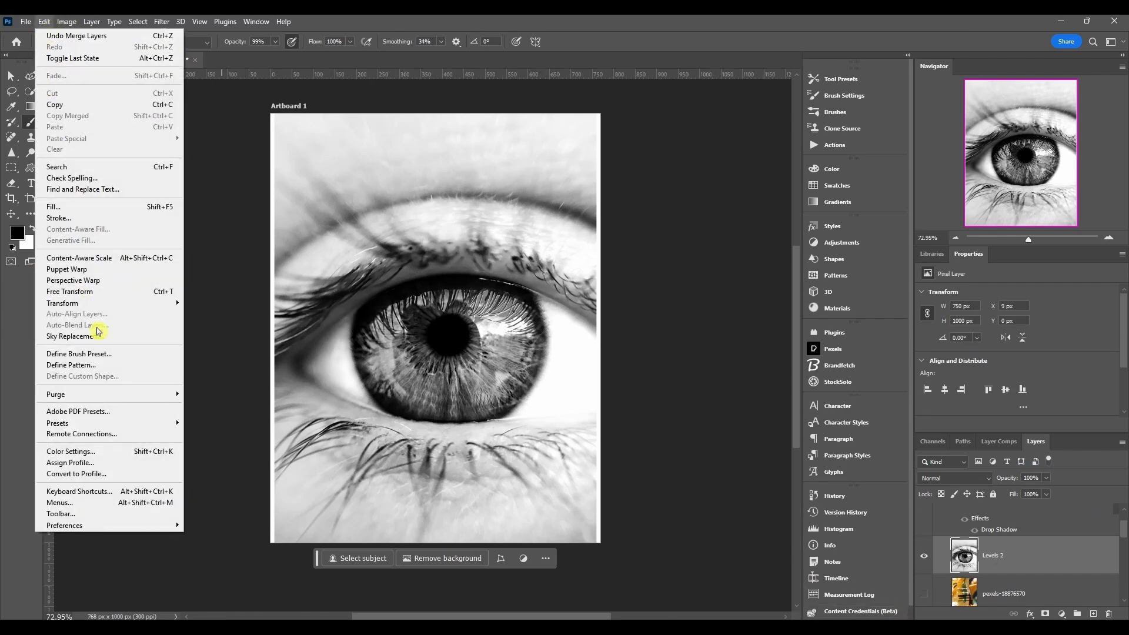
click(87, 357)
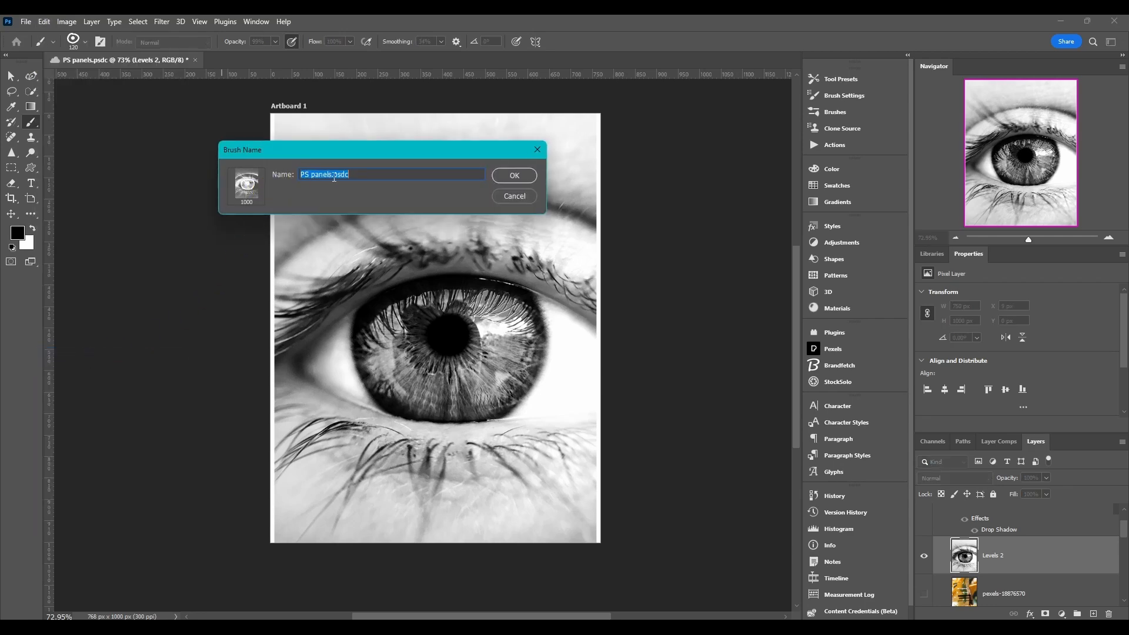
text(eye)
click(530, 175)
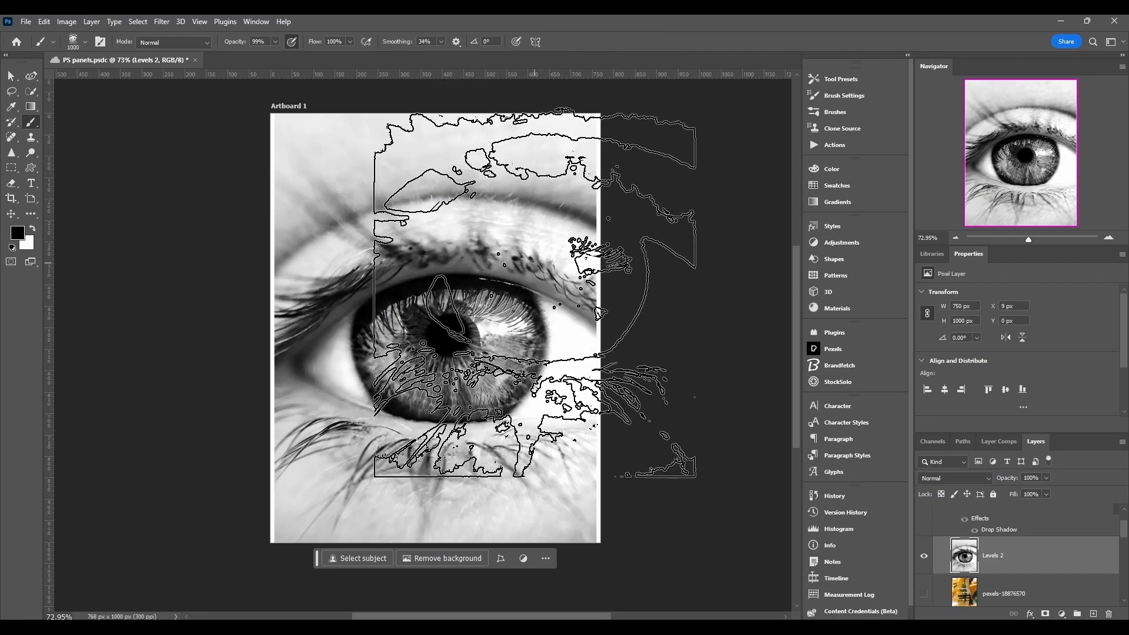
- Hide the merged eye photo layer, add a new layer and stamp the 1000 px eye brush once over the artboard
click(928, 558)
click(1094, 614)
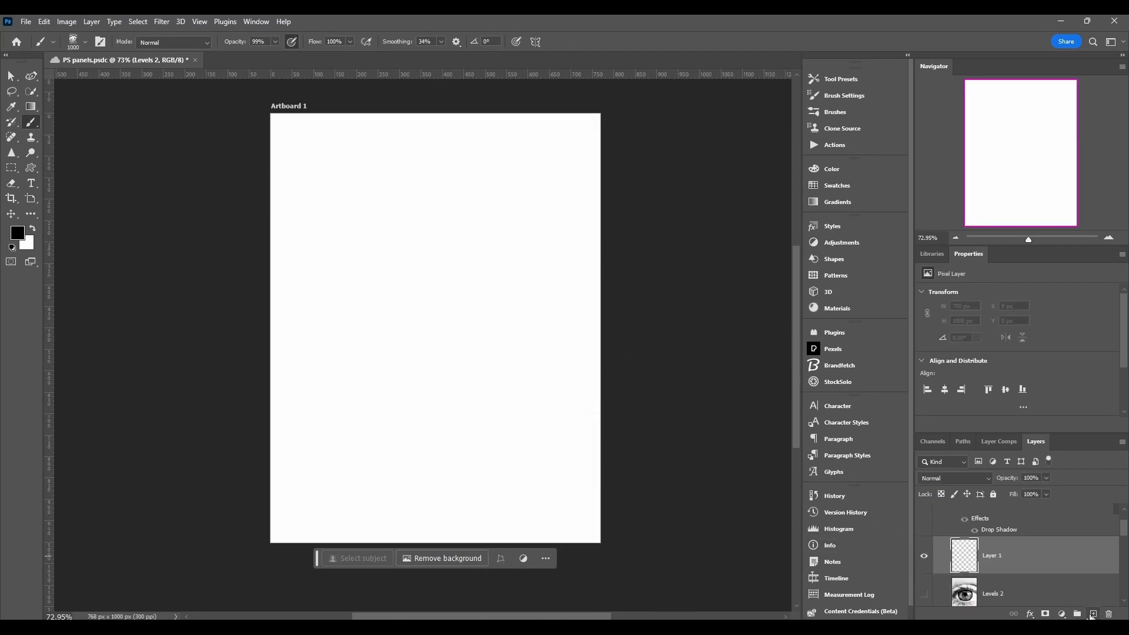
click(445, 297)
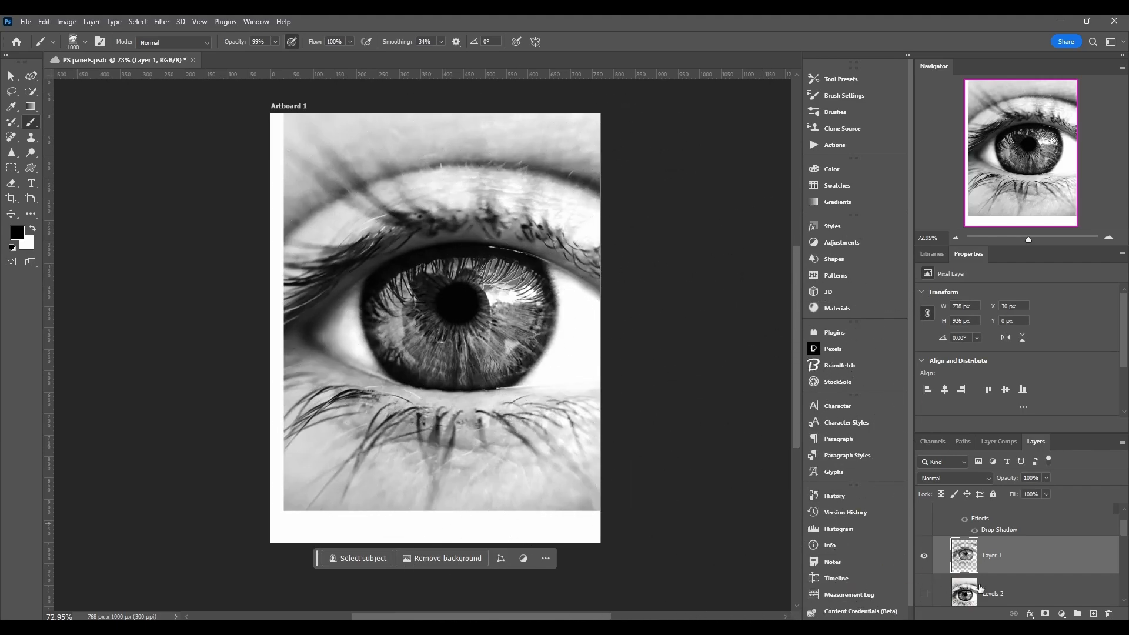
- Compare the stamped eye on Layer 1 with the original photo on Levels 2 by alternating the visibility of the two layers
scroll(981, 591, down, 1)
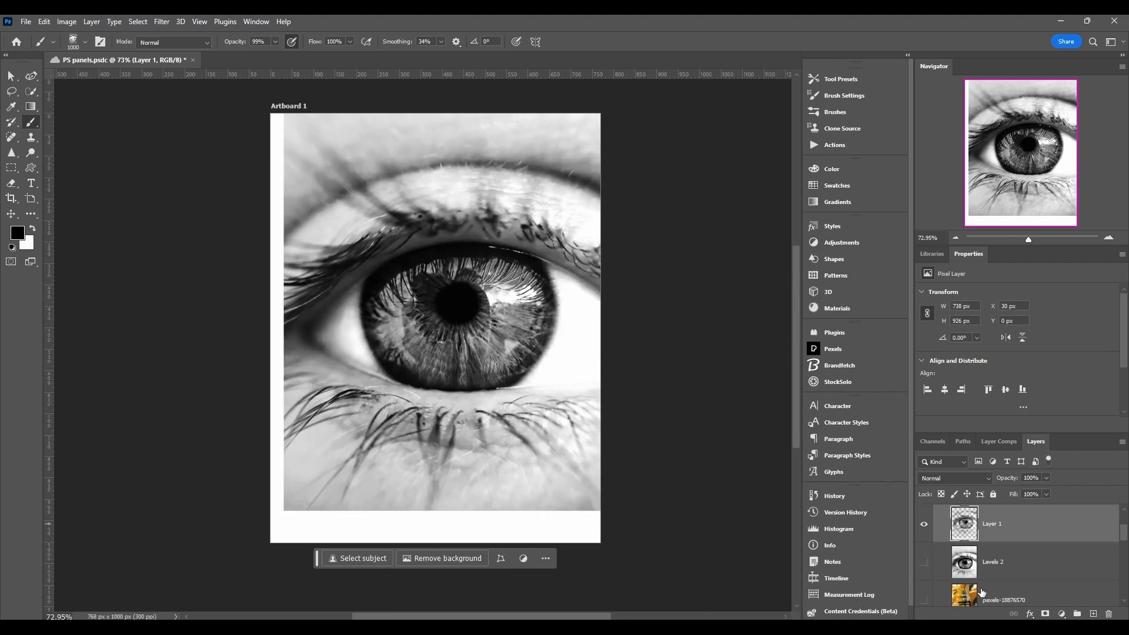
click(926, 528)
click(925, 564)
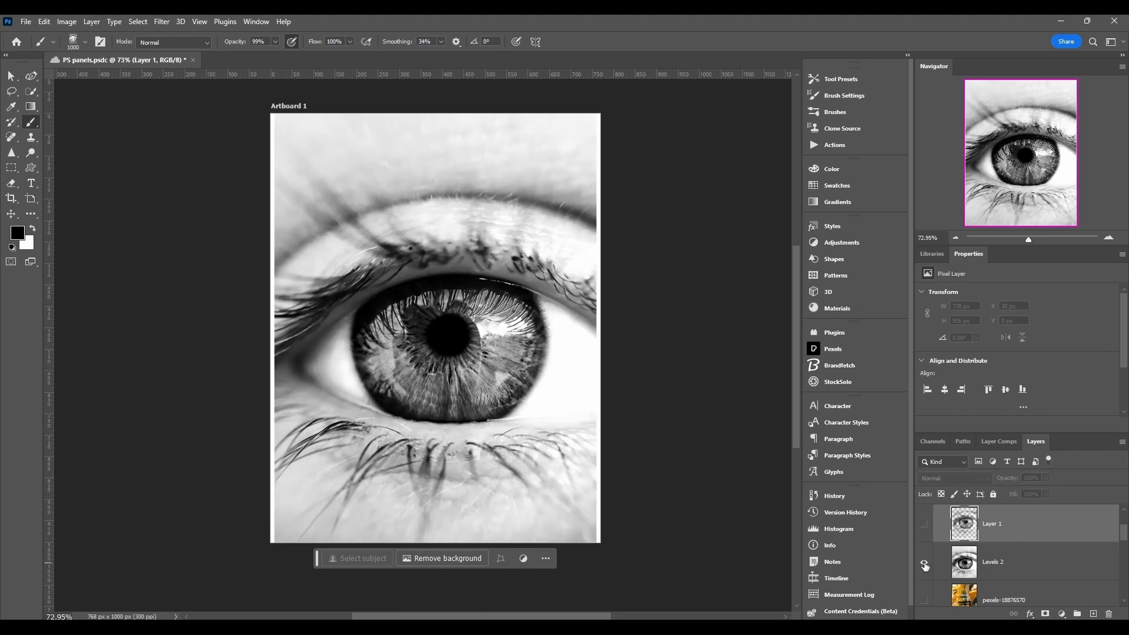
click(925, 565)
click(924, 526)
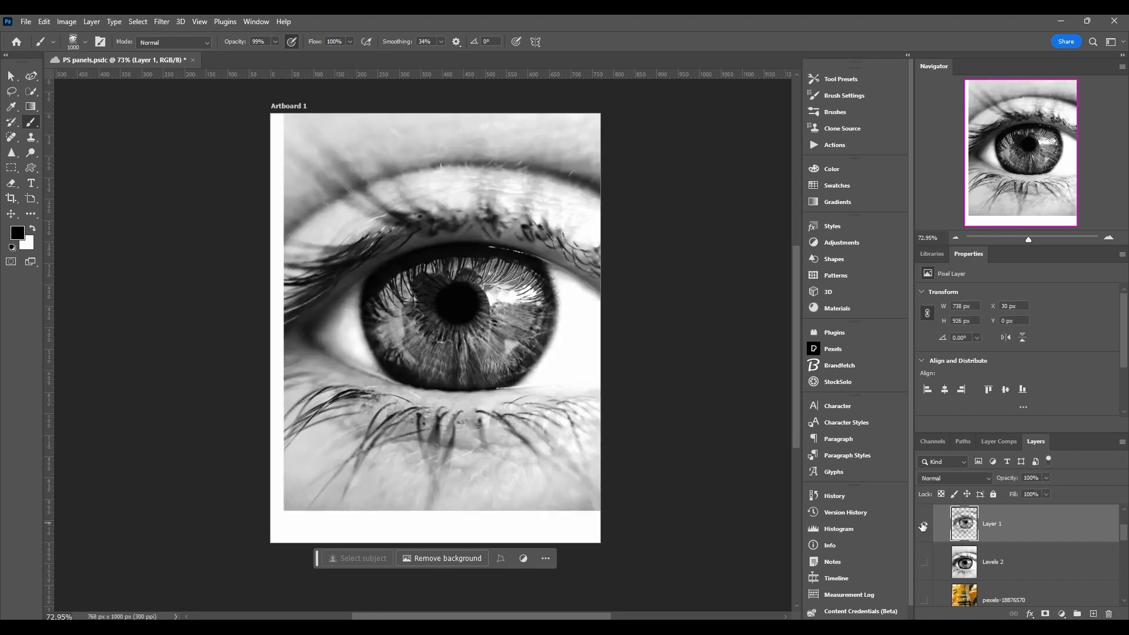
click(923, 525)
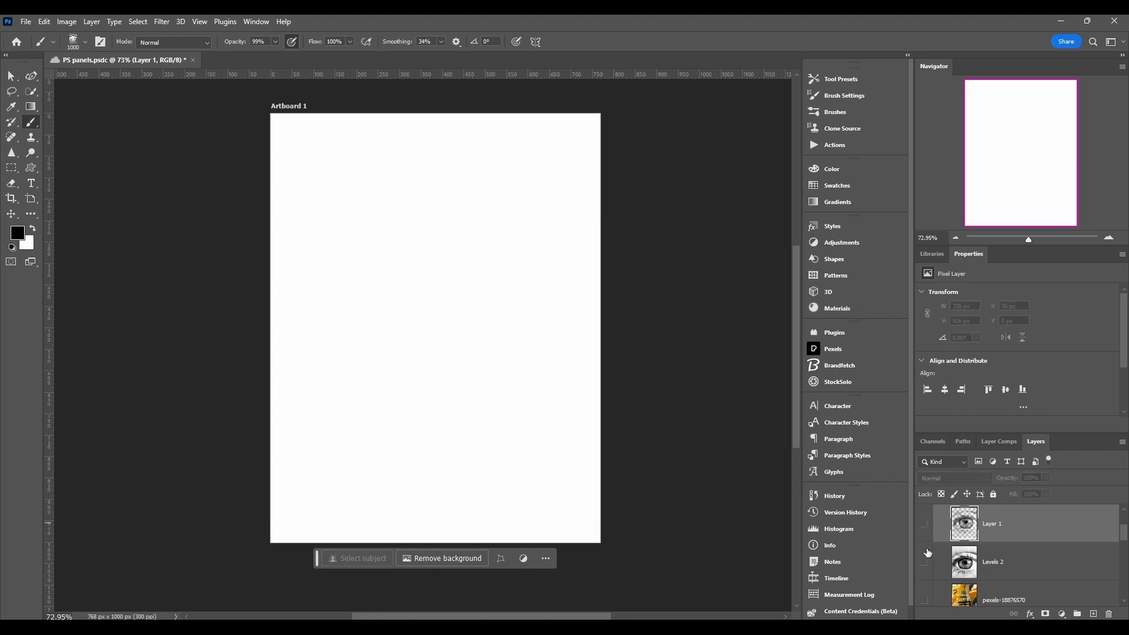
click(926, 563)
click(926, 563)
click(925, 525)
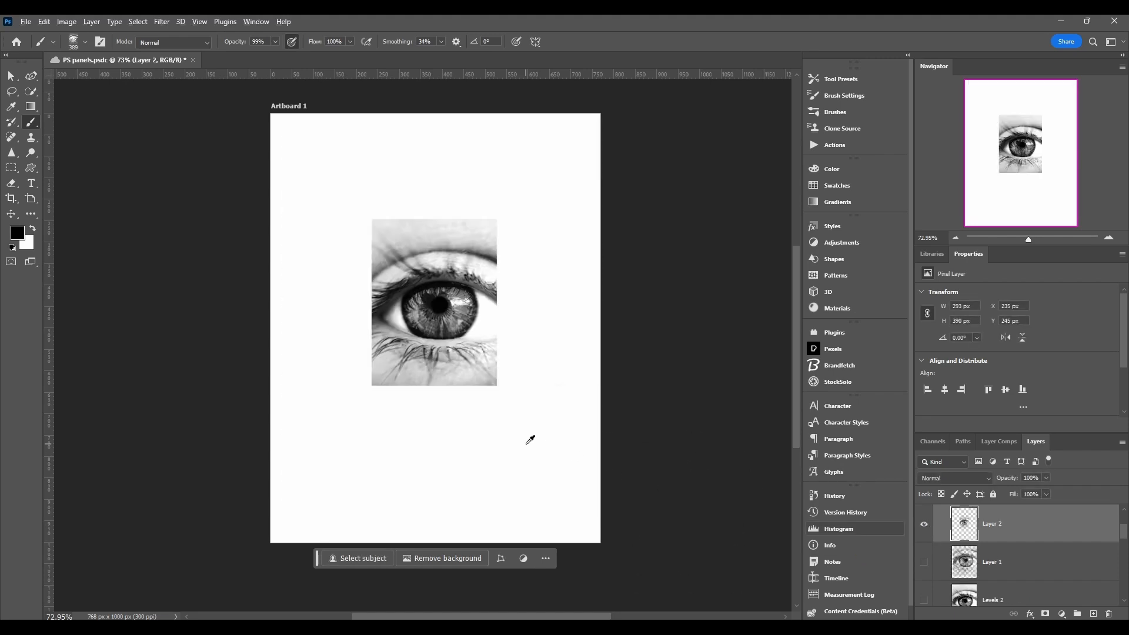
- Open the Brushes panel and select the custom "eye" preset below the bullseye brush
click(837, 112)
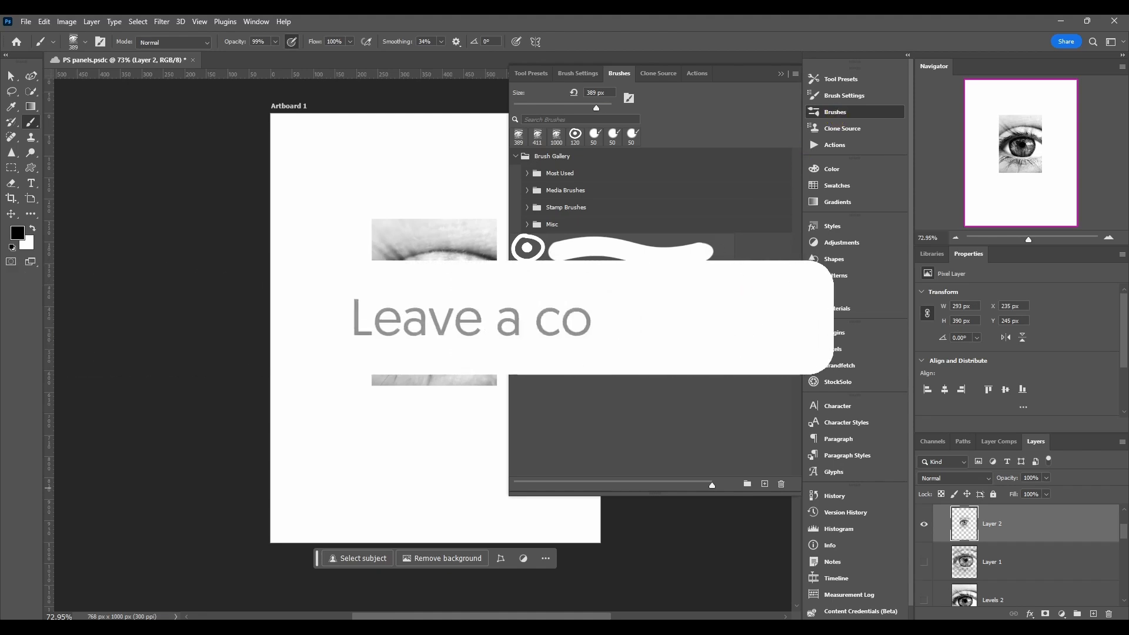
click(618, 307)
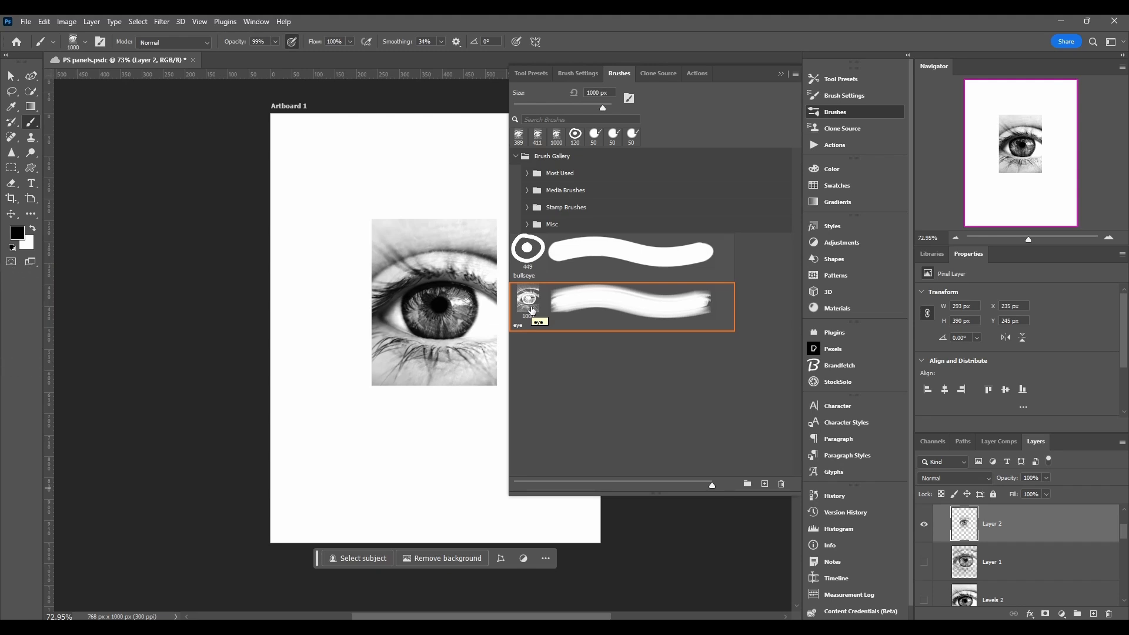
click(575, 354)
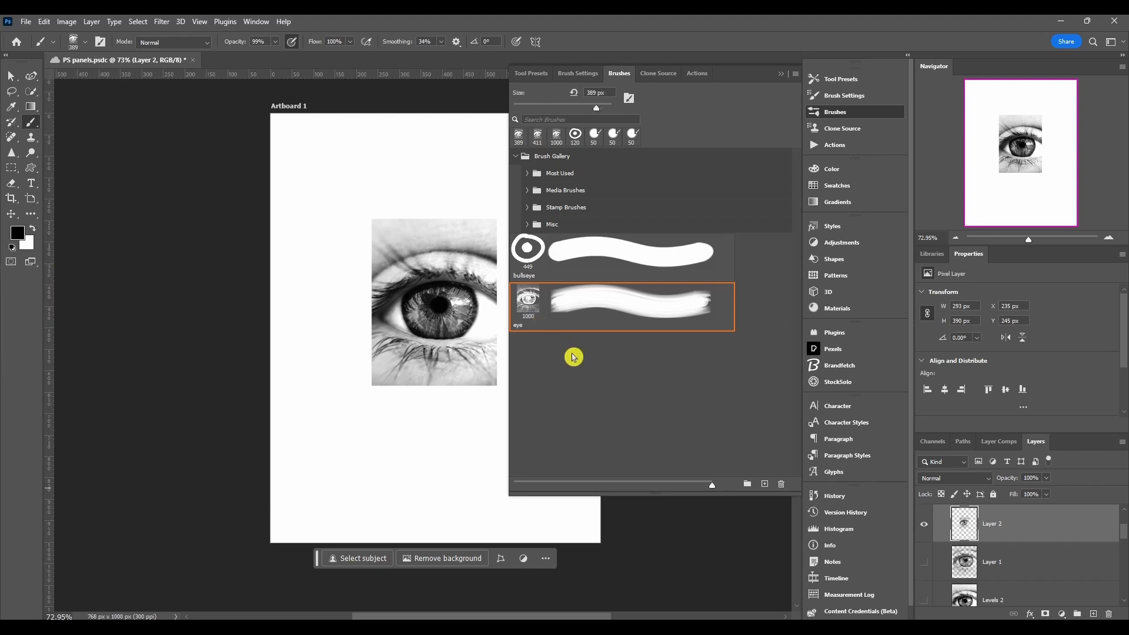